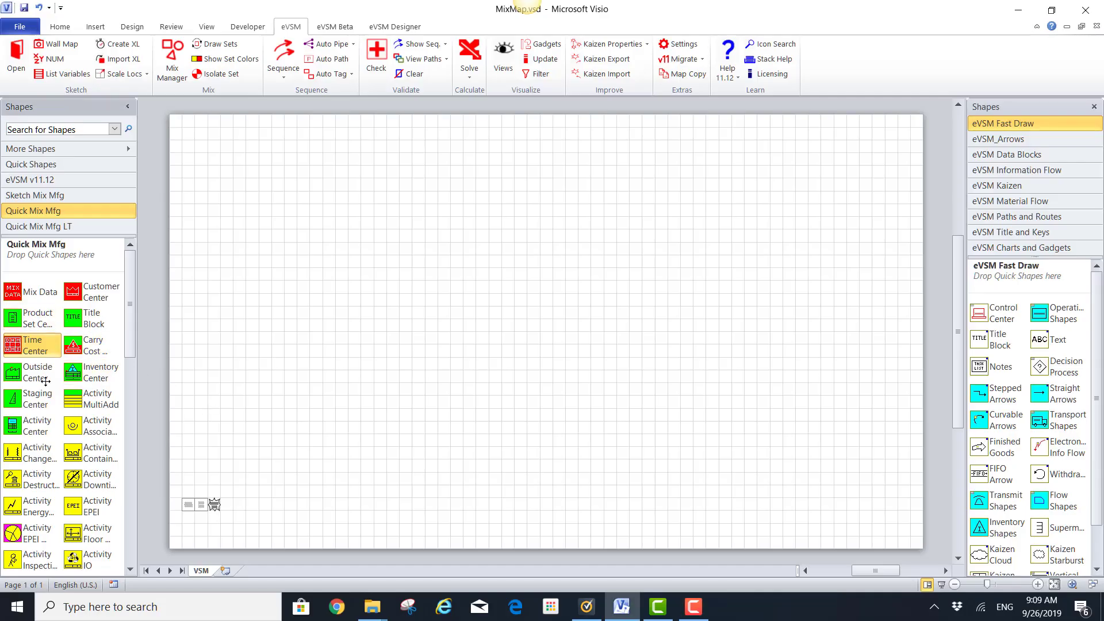
- Place a Time Center reading 100 and generate the eVSMProductMatrix1 template workbook via Mix Manager
left_click_drag(33, 345, 214, 469)
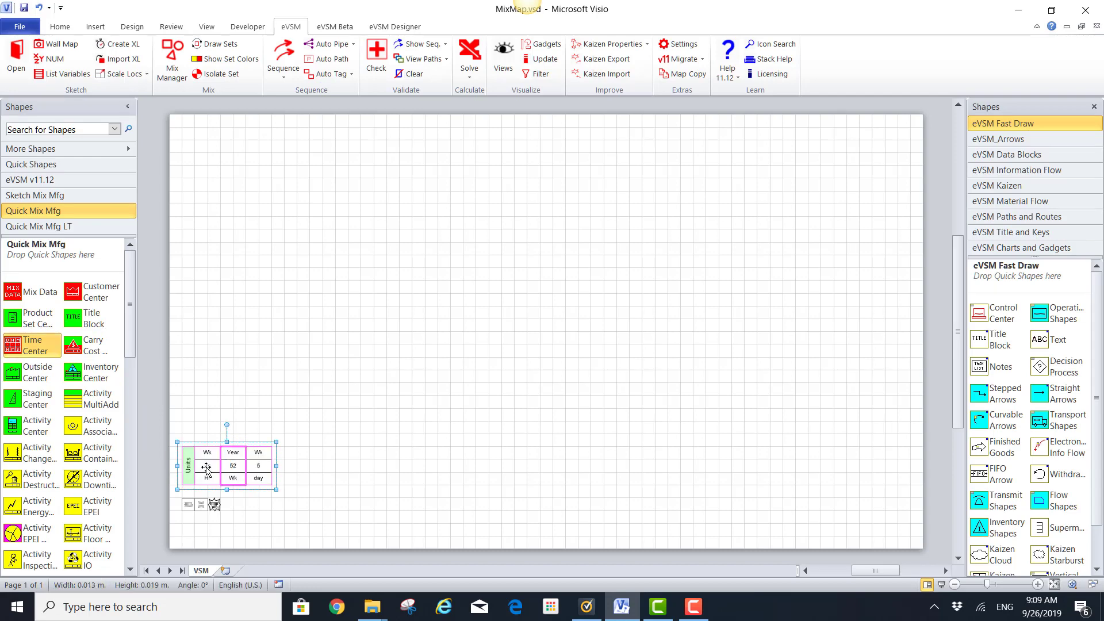
type("100")
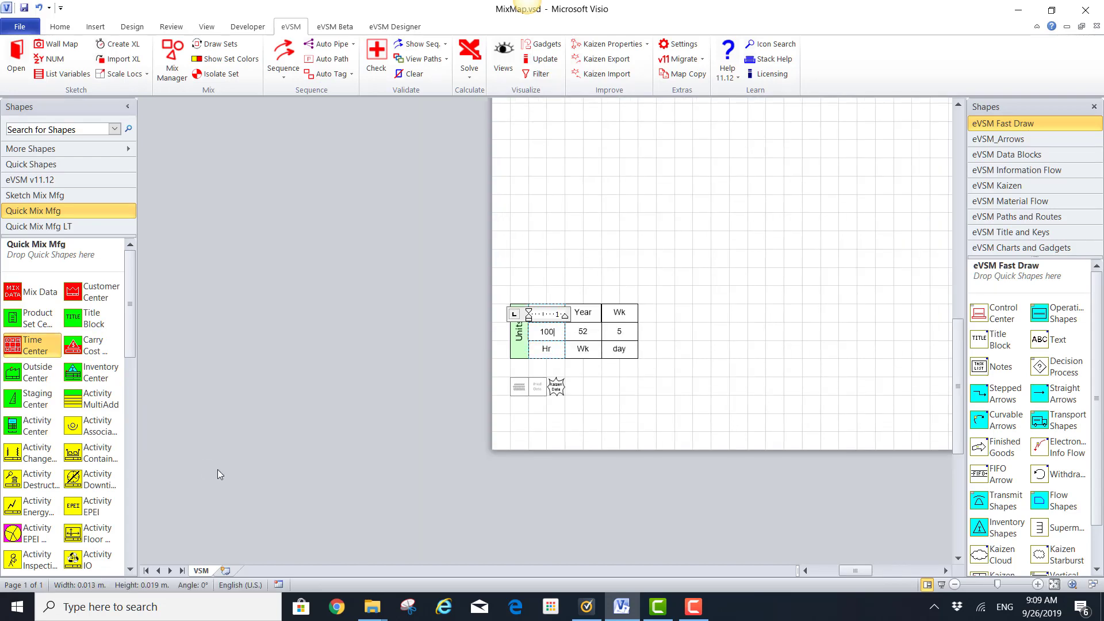
left_click(705, 352)
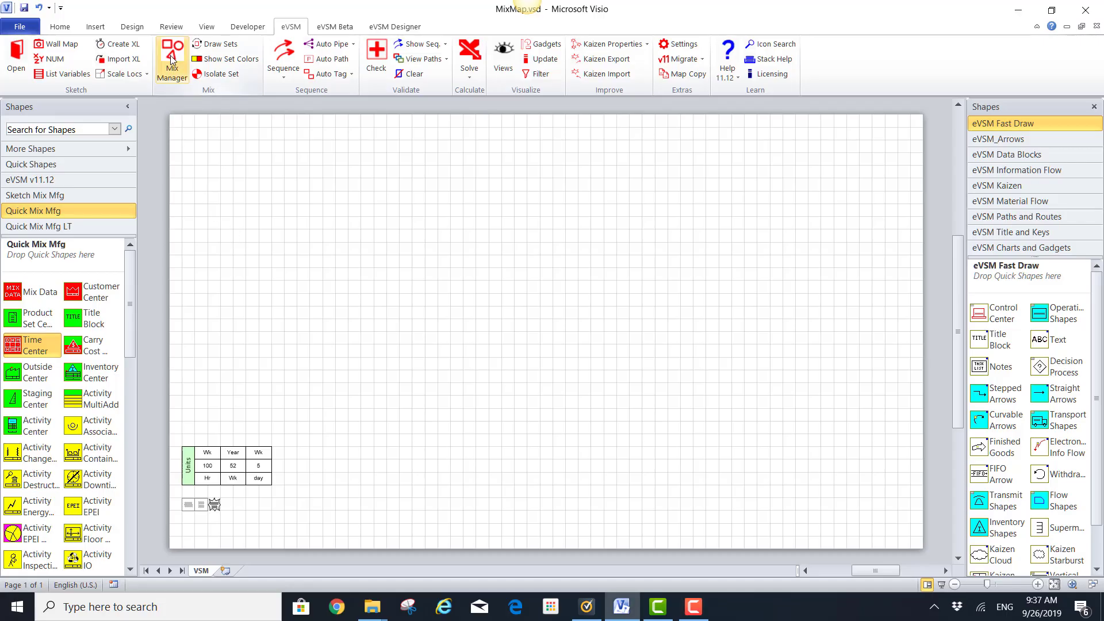
left_click(172, 57)
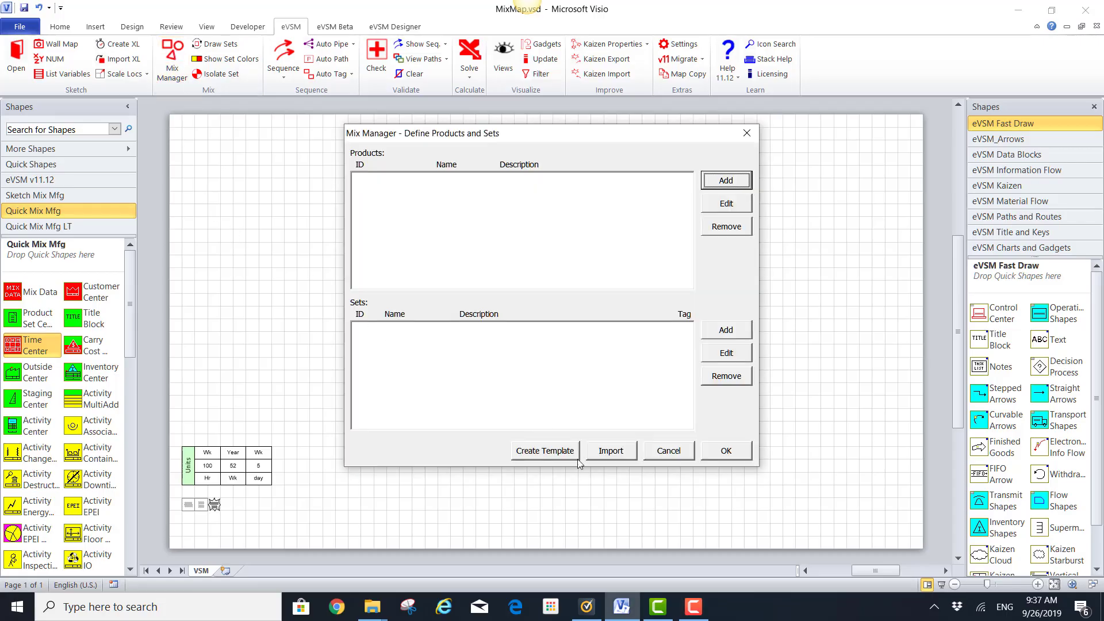
left_click(559, 454)
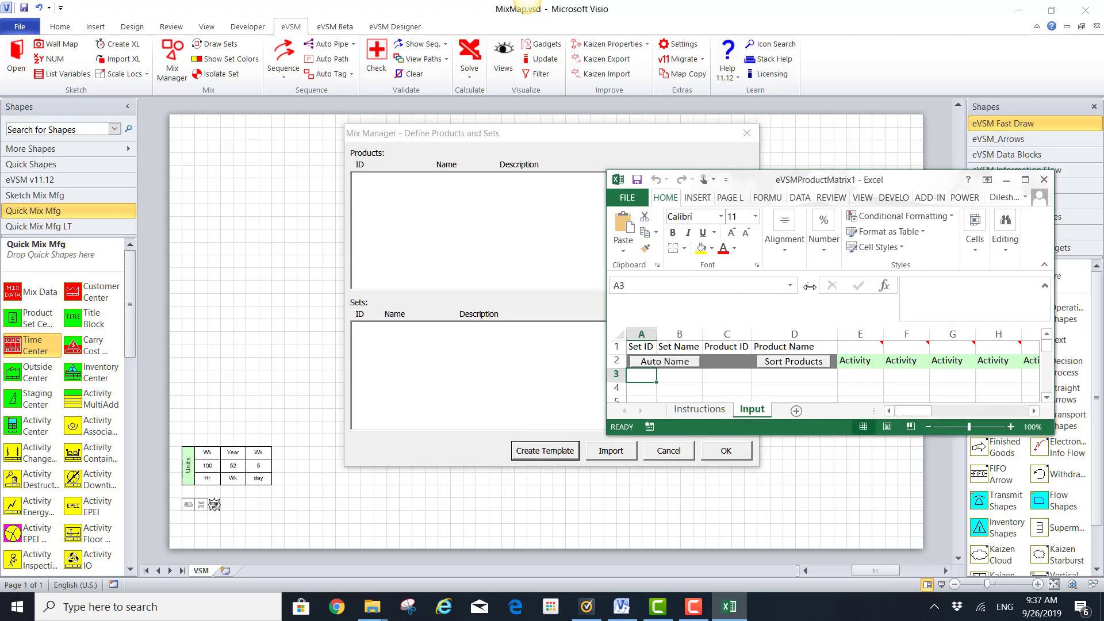
- Fill C3:C5 with product IDs 1–3 and D3:D5 with names P1, P2, P3
left_click(1026, 181)
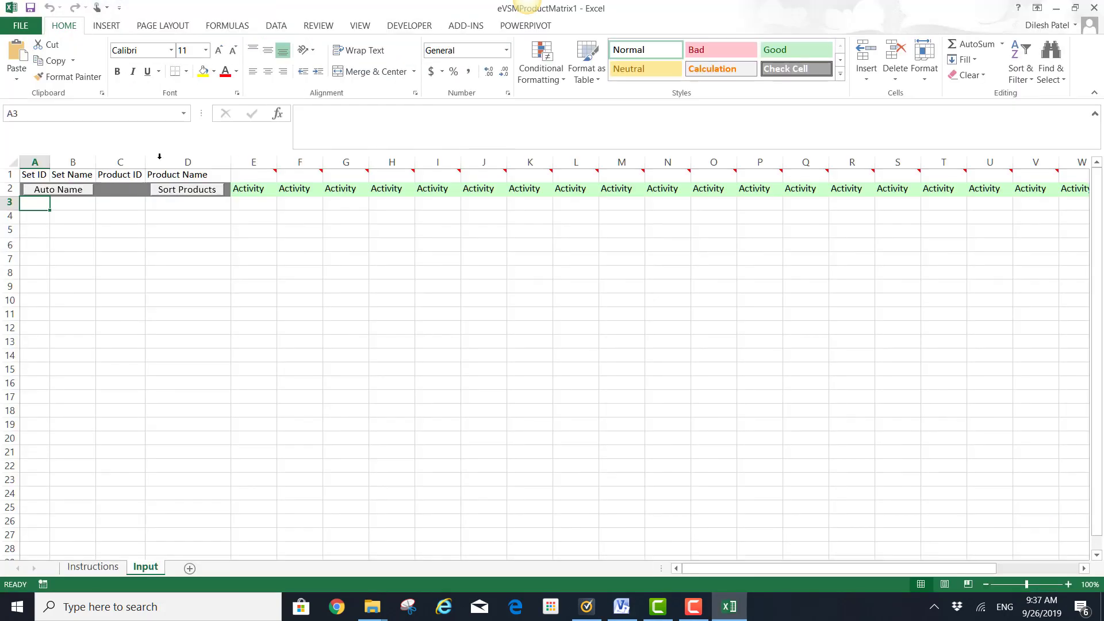
left_click(129, 204)
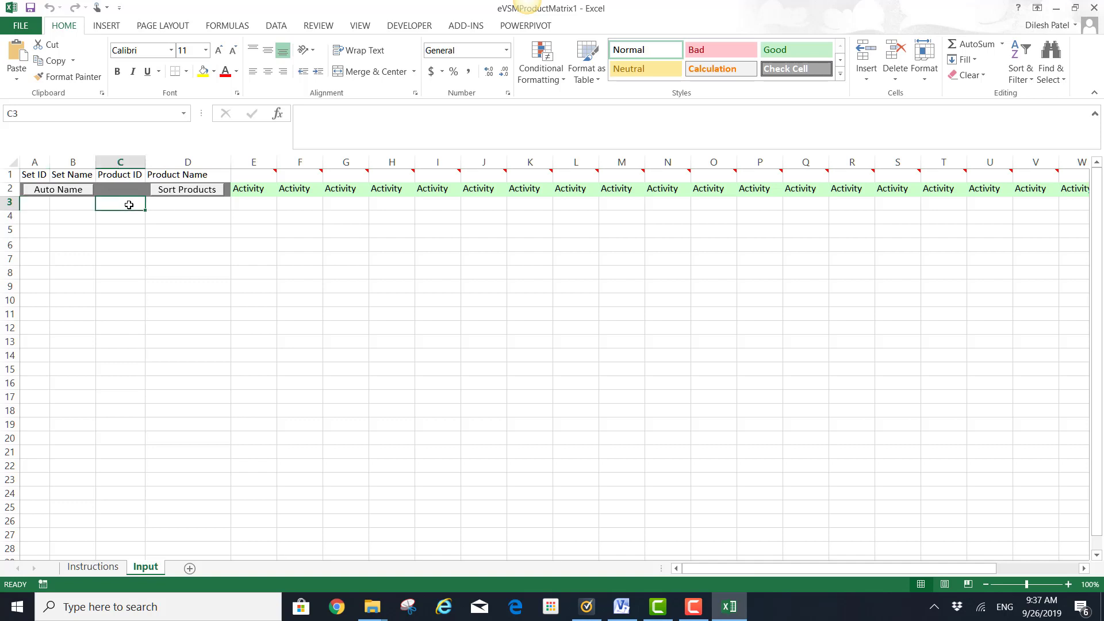
type("1")
key("Return")
key("Return")
type("3")
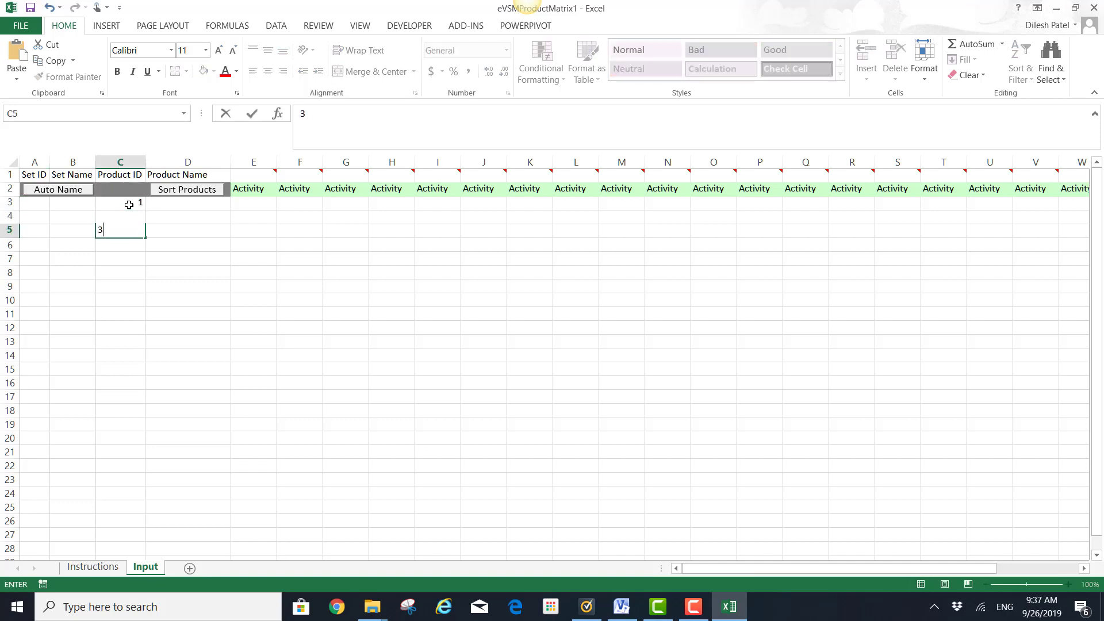
left_click(186, 205)
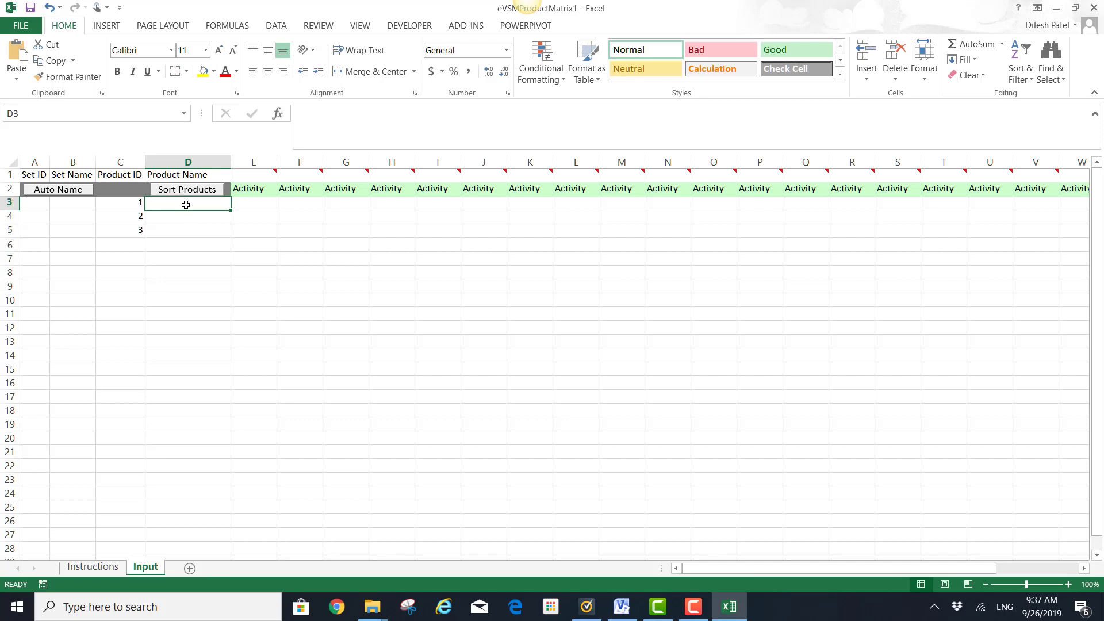
type("P1")
key("Return")
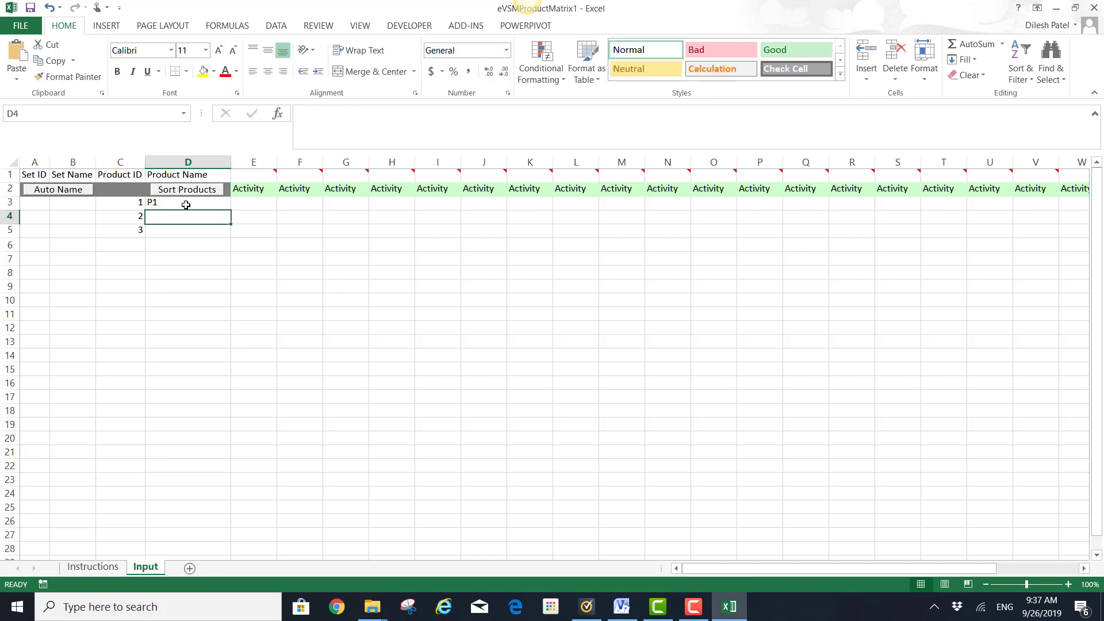
type("P2")
key("Return")
type("P3")
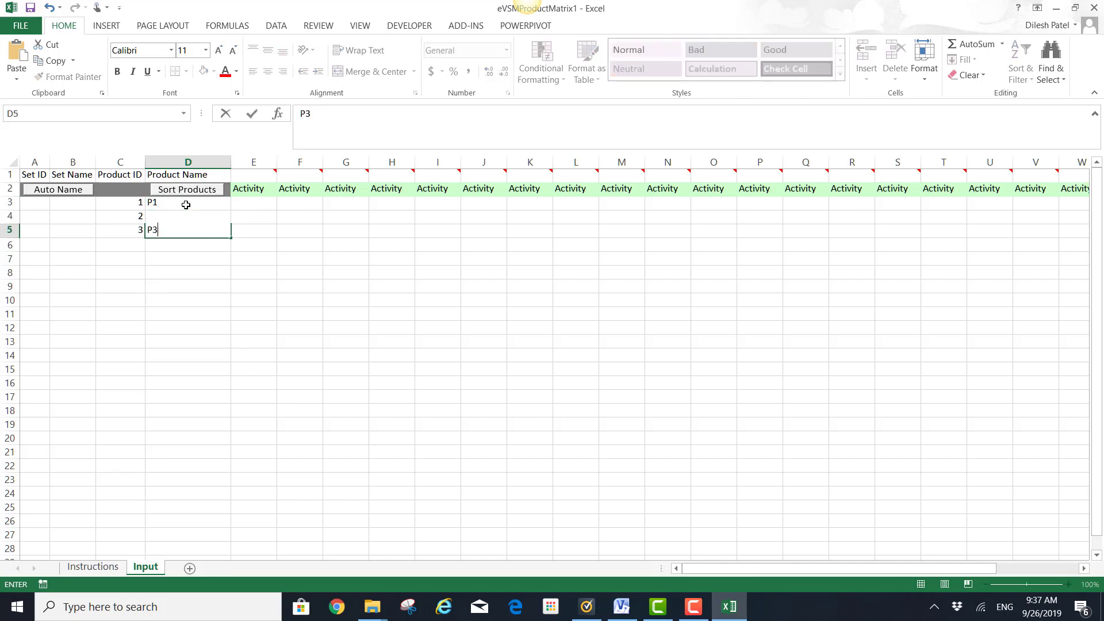
left_click(216, 288)
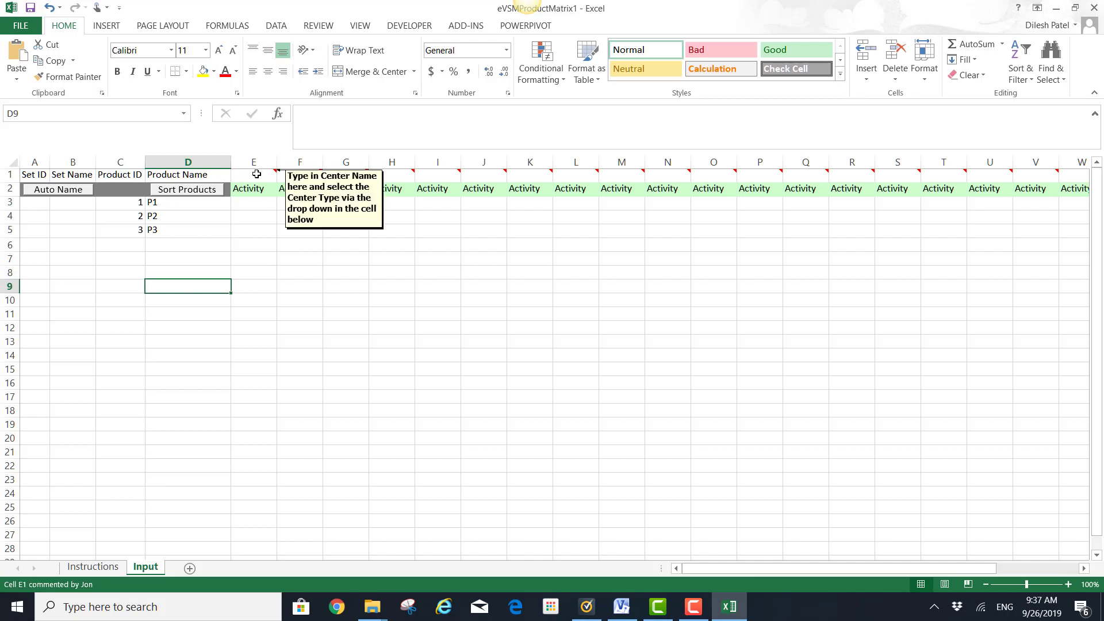
- Enter center headings ACME, Coils, Stamping, Blanks, Deburr and Plates in E1:J1
left_click(256, 174)
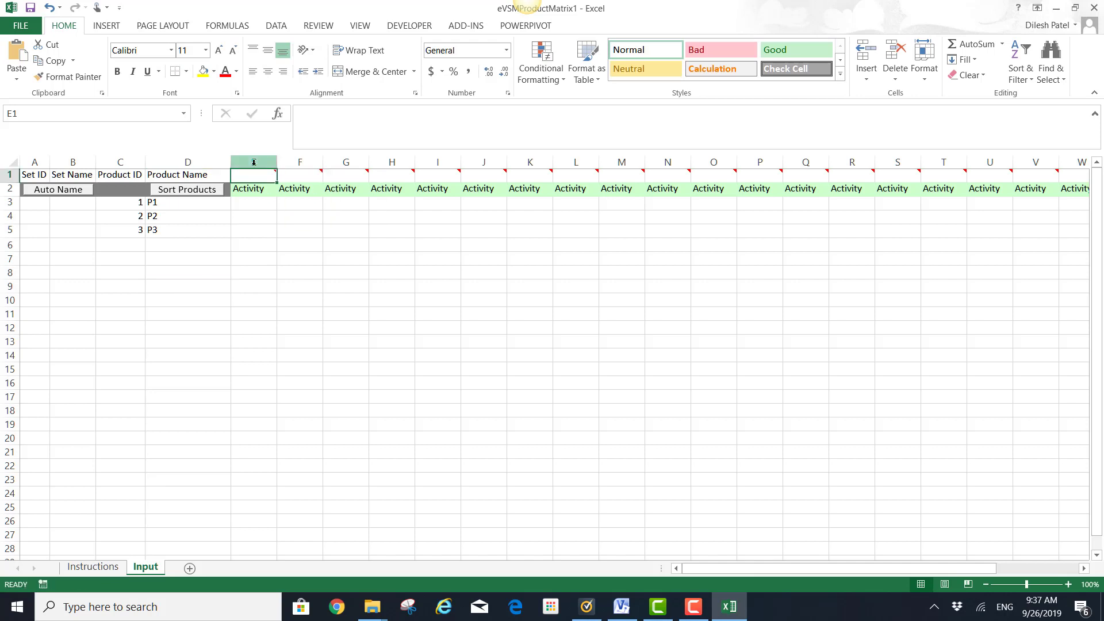
type("ACME")
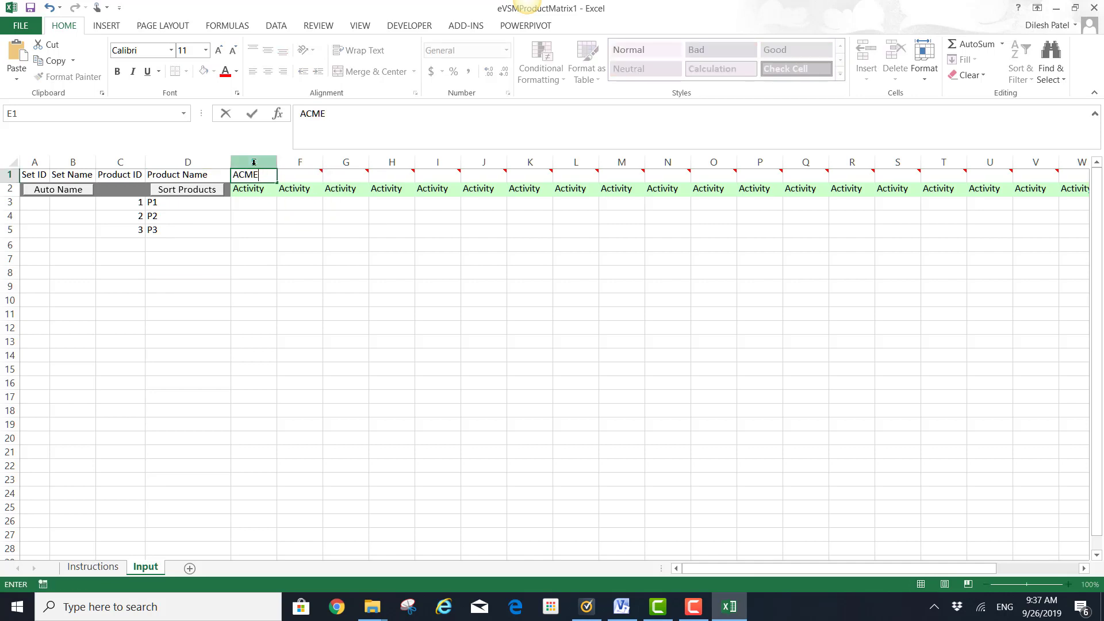
key("Tab")
type("Coils")
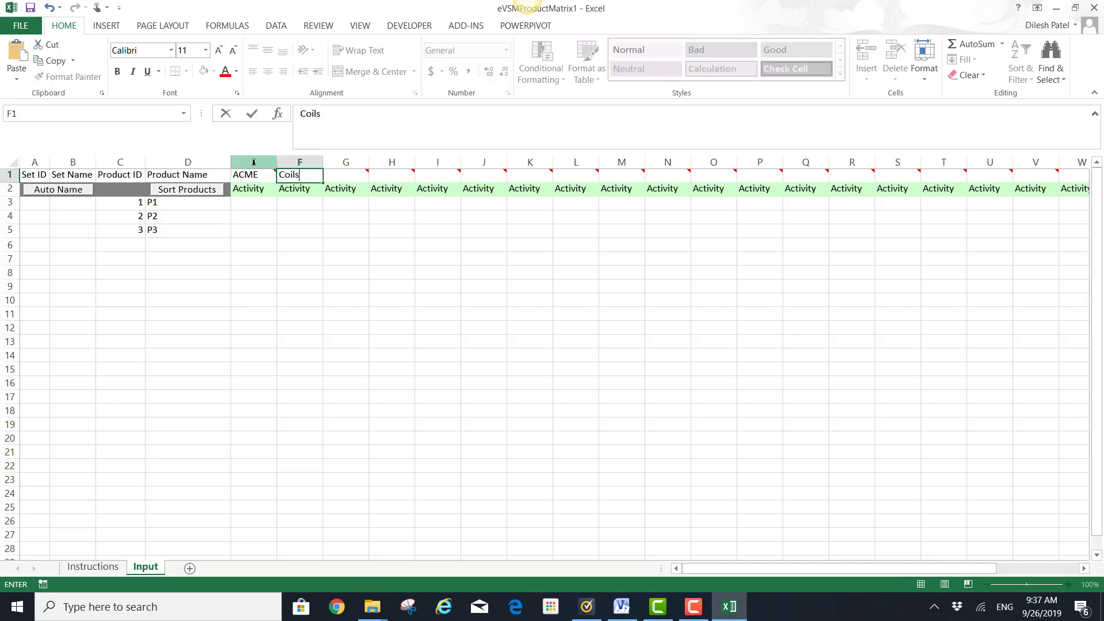
key("Tab")
type("Stamping")
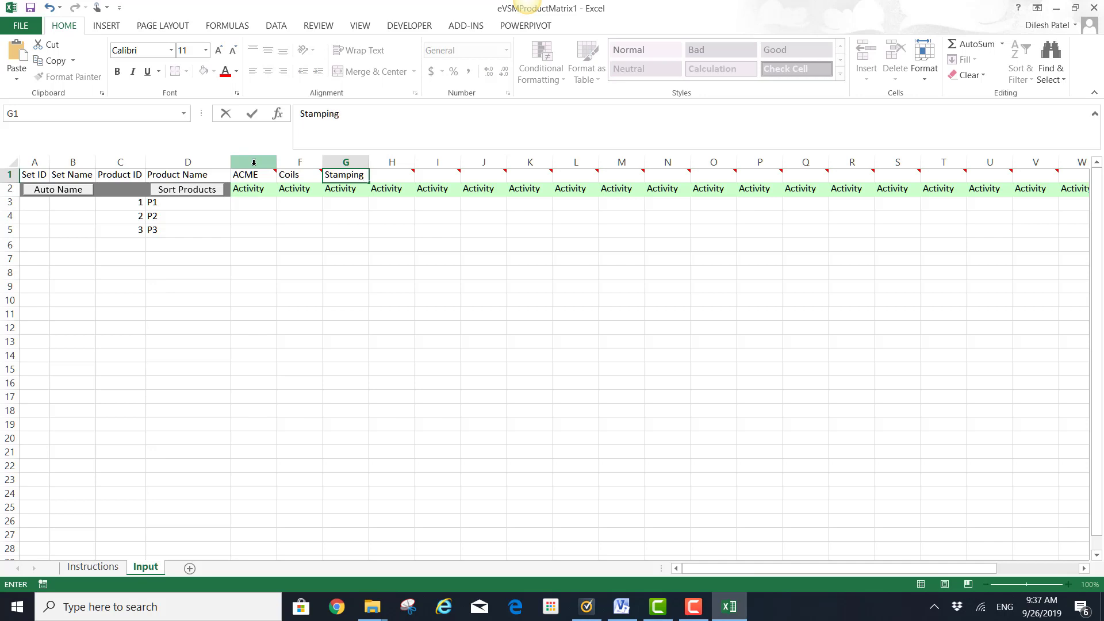
key("Tab")
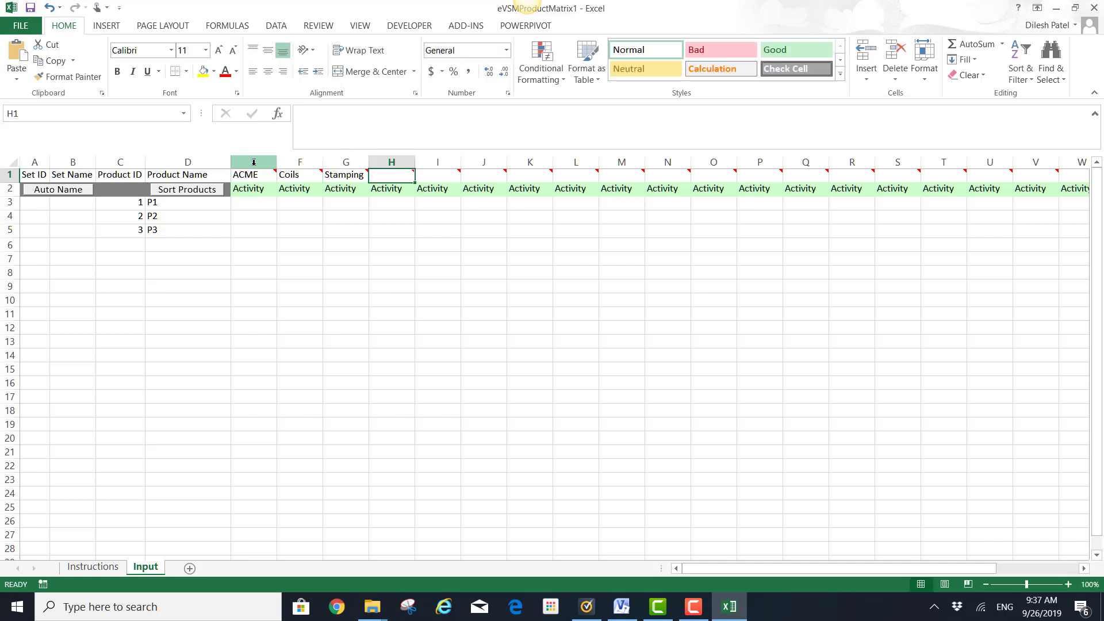
type("Blanks")
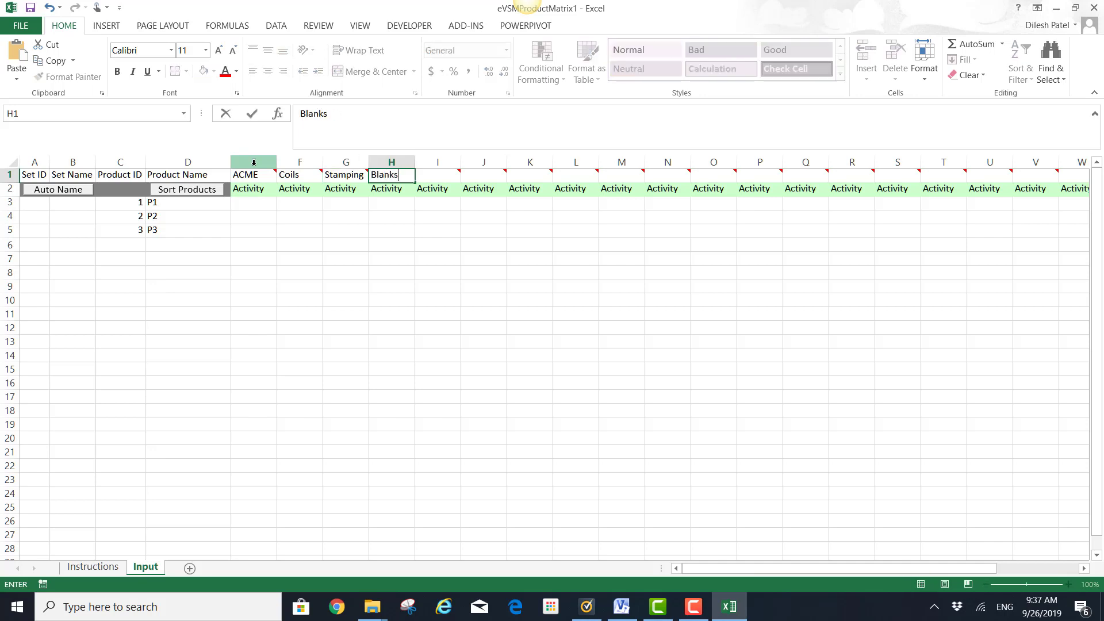
key("Tab")
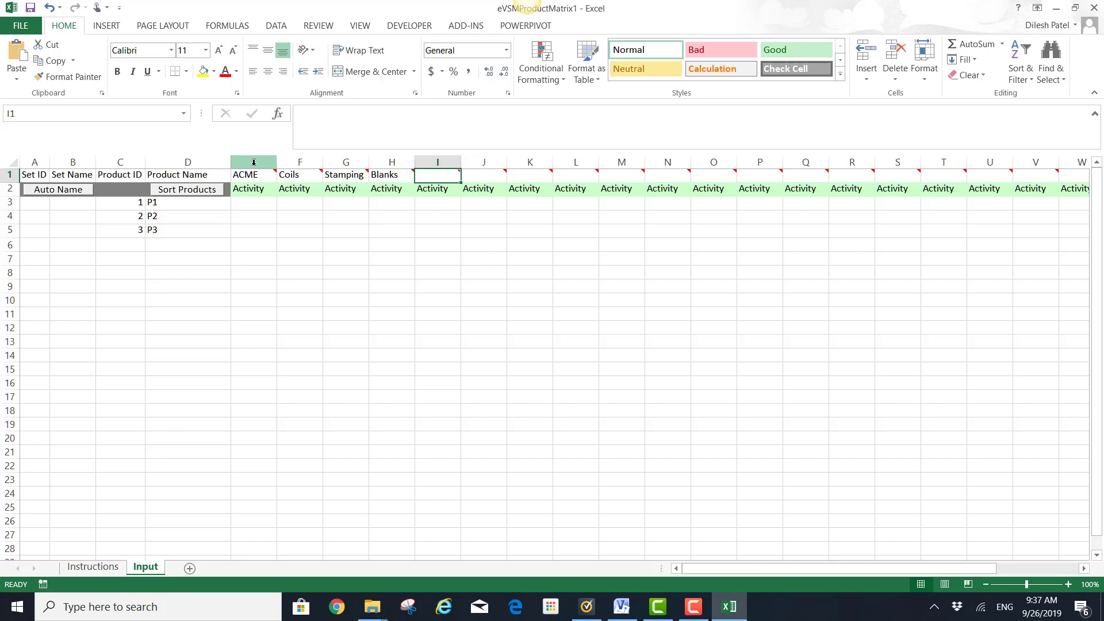
type("Deburr")
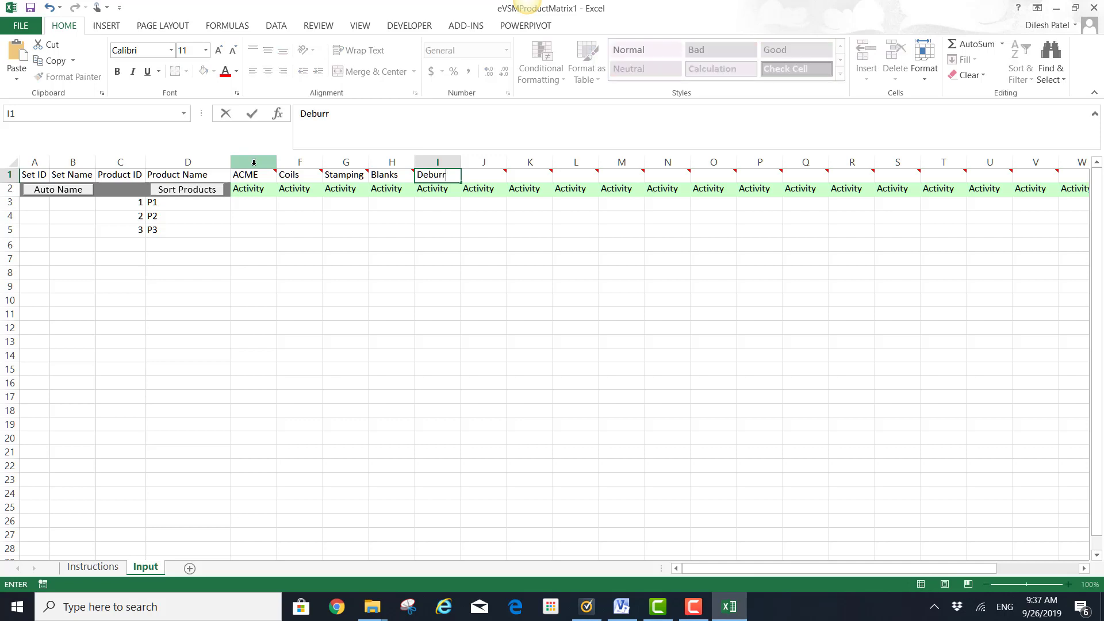
key("Tab")
type("Plates")
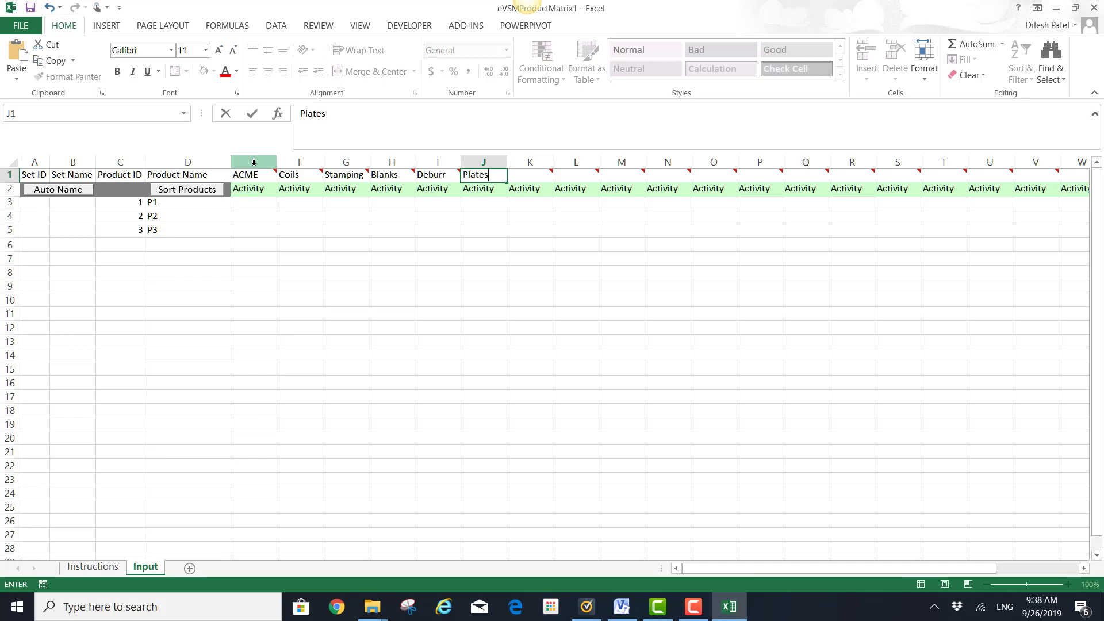
key("Tab")
- Enter center headings Assy, FG, Atlas, Rods, Thread and Links in K1:P1
type("Assy")
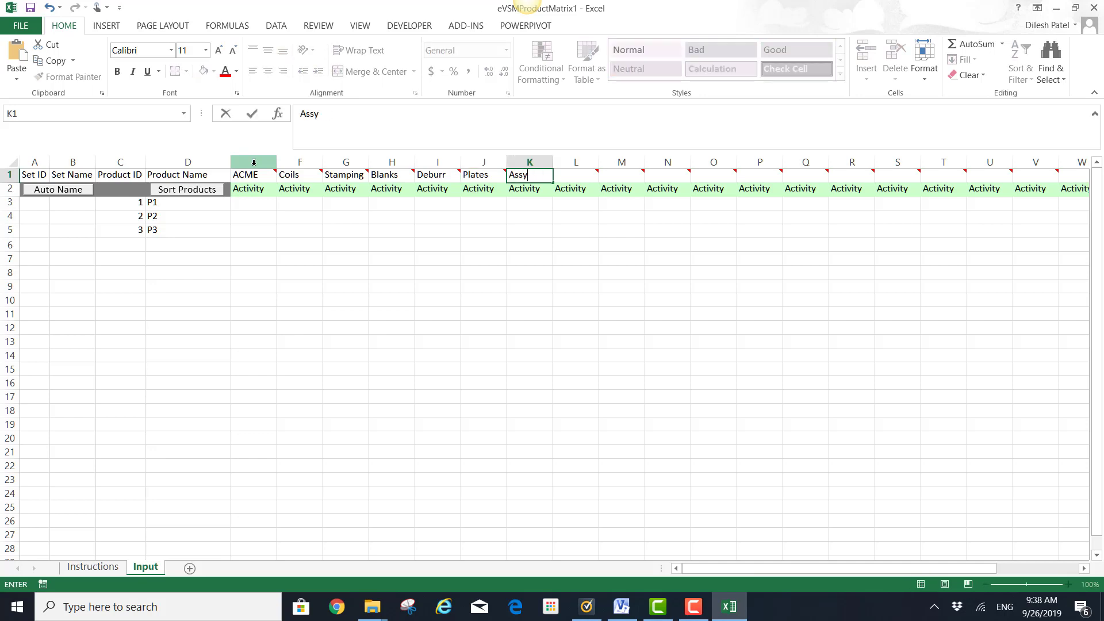
key("Tab")
type("FG")
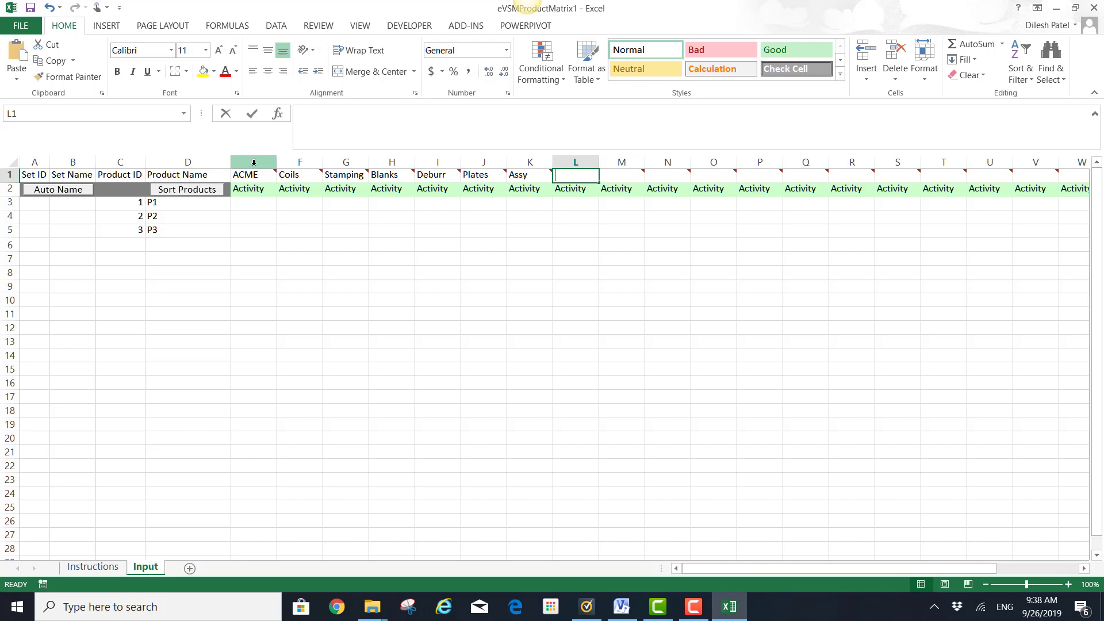
key("Tab")
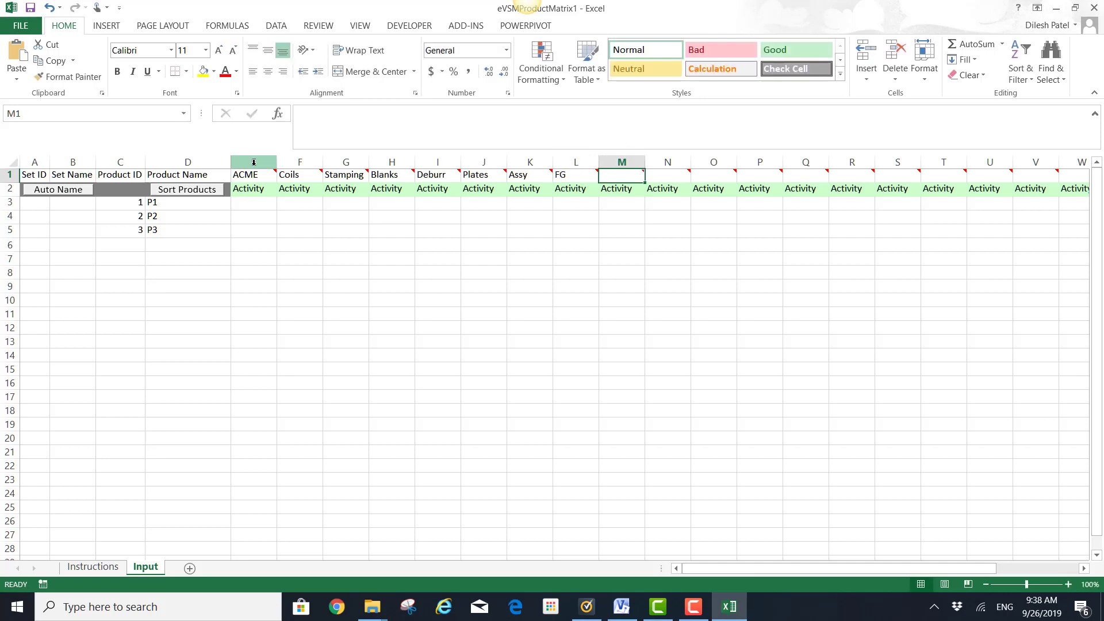
type("Atlas")
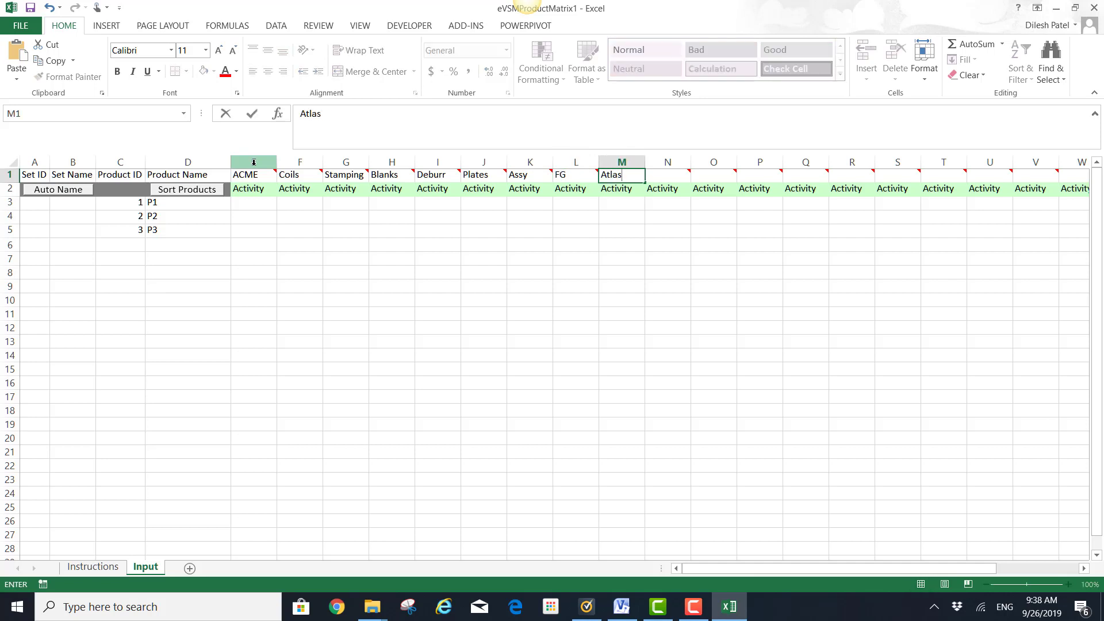
key("Tab")
type("Rods")
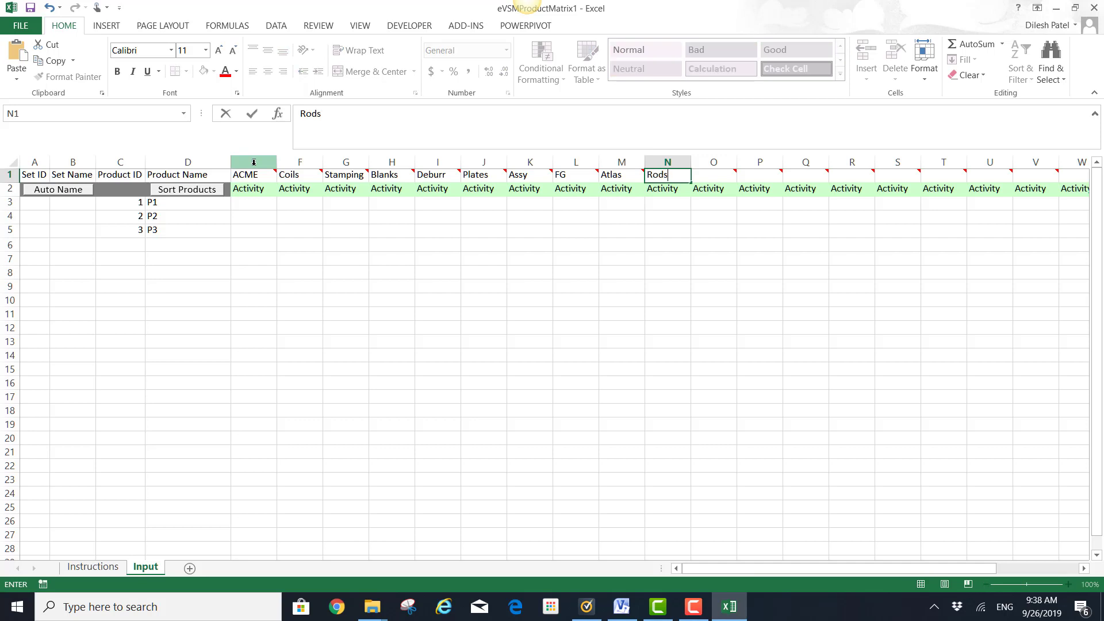
key("Tab")
type("T")
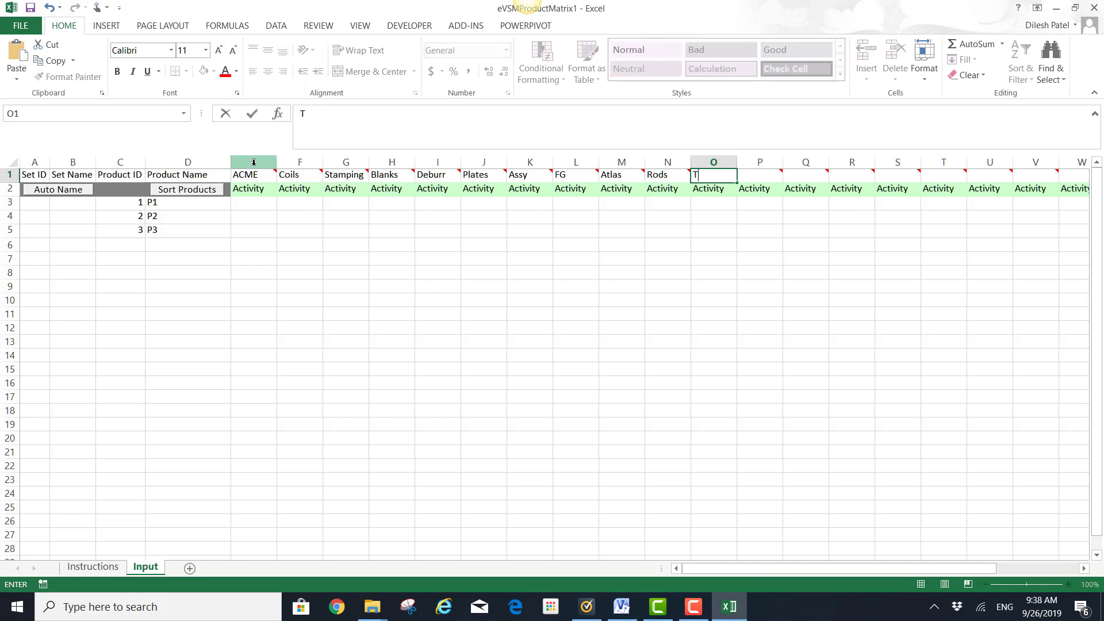
type("hread")
key("Tab")
type("Link")
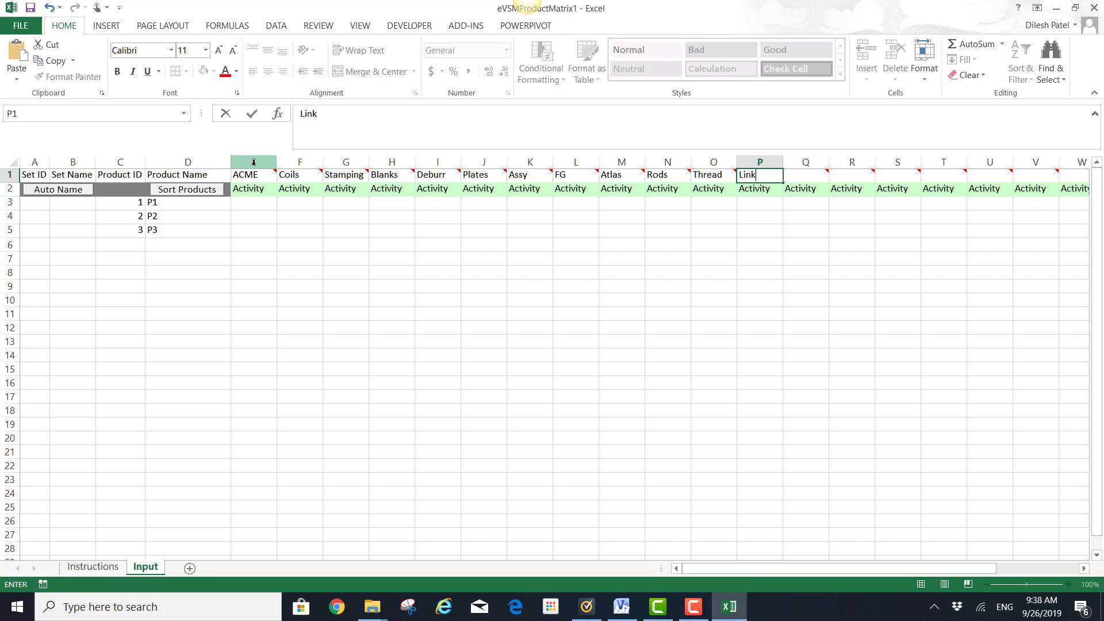
type("s")
key("Tab")
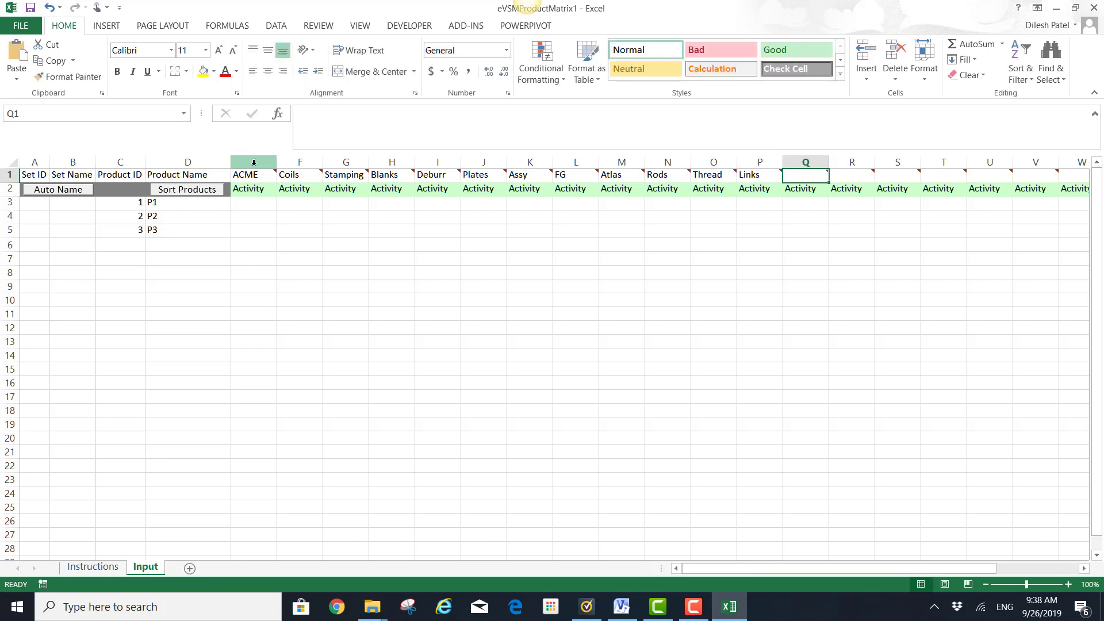
- Set ACME to Outside, Coils to Inventory, keep Stamping as Activity, and set Blanks to Inventory
left_click(249, 192)
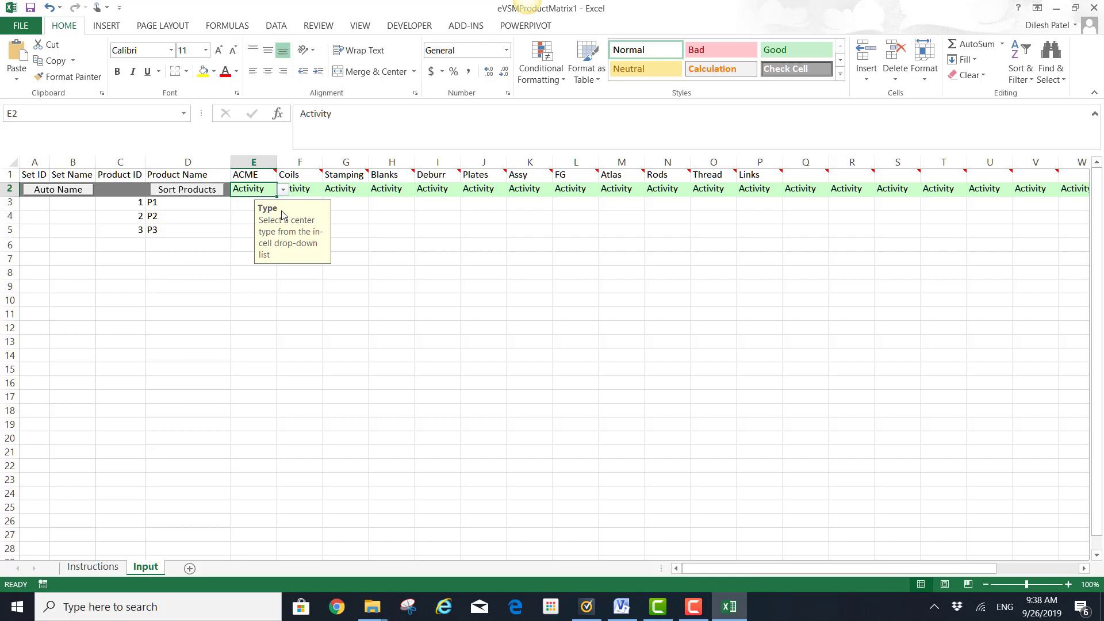
left_click(283, 191)
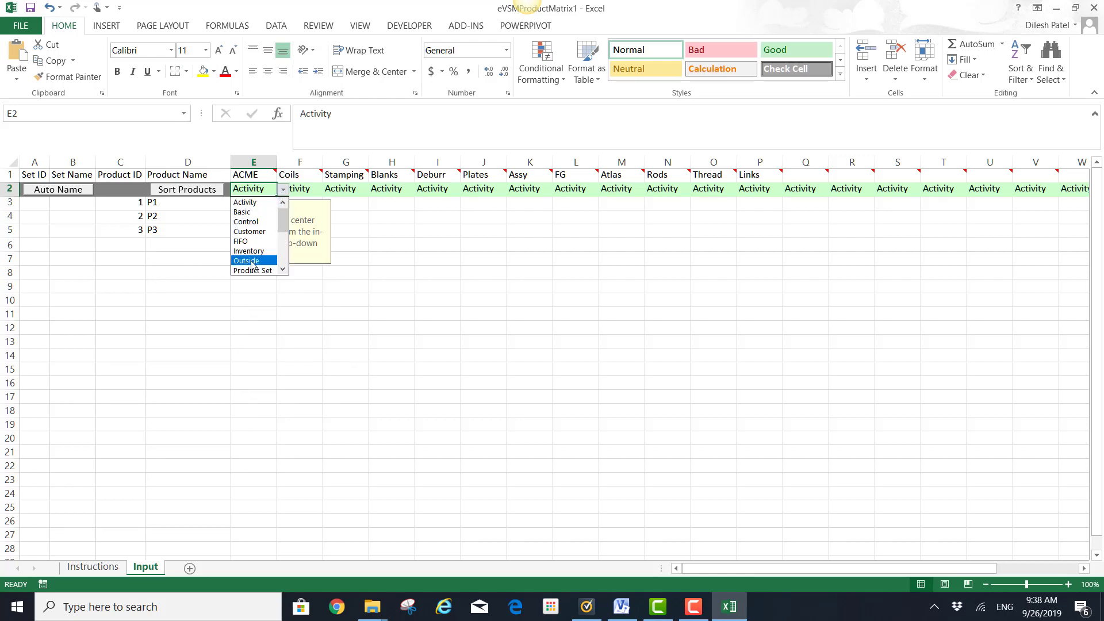
left_click(254, 258)
left_click(296, 189)
left_click(329, 190)
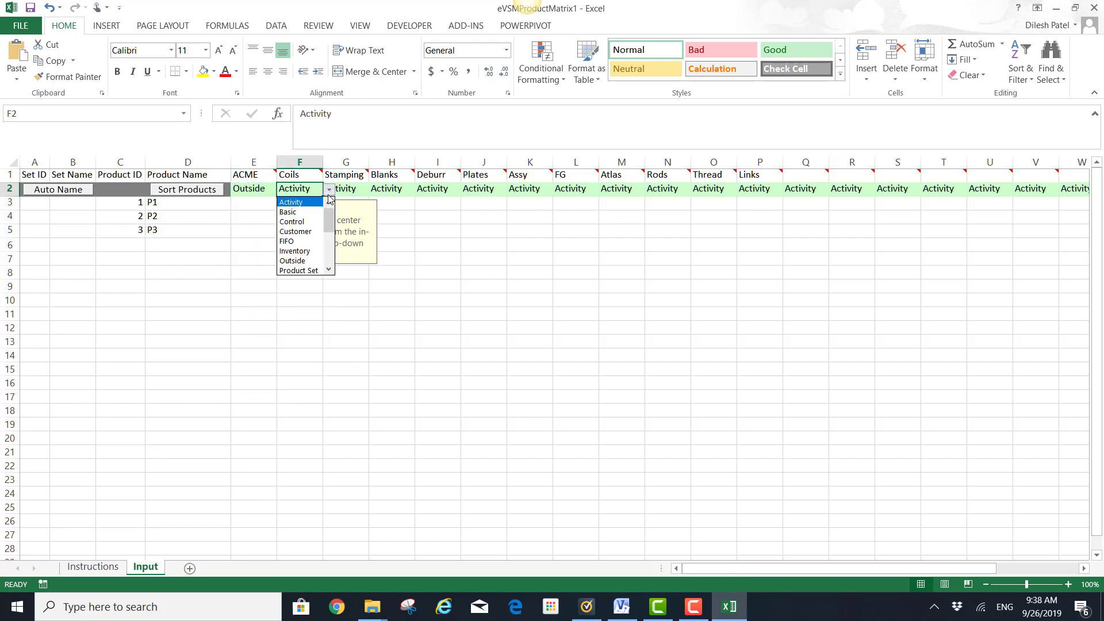
left_click(296, 251)
left_click(352, 189)
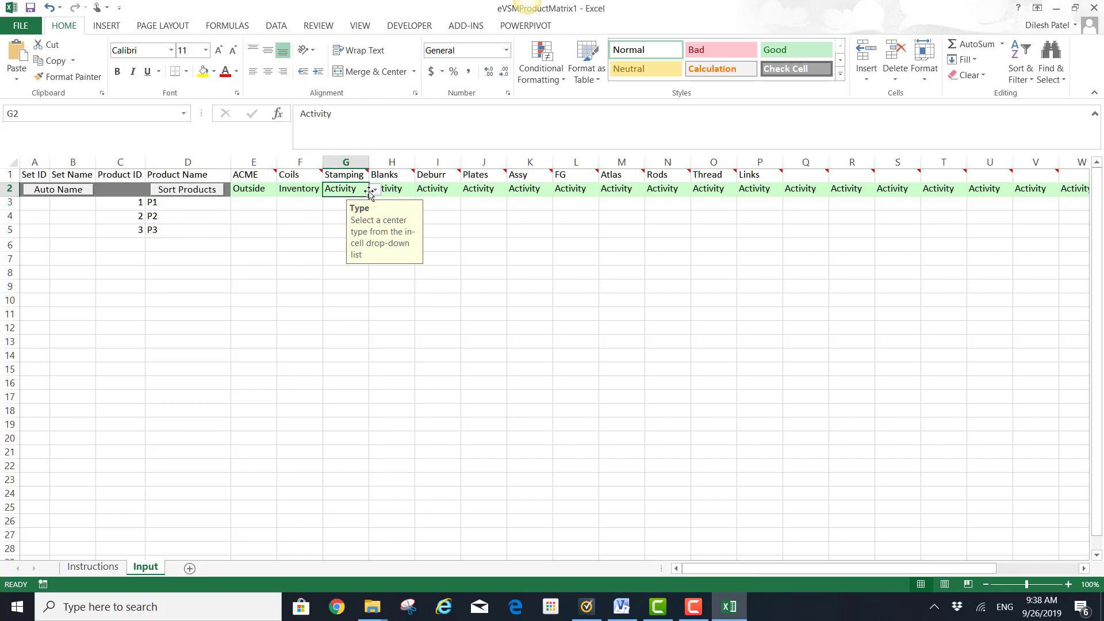
left_click(375, 190)
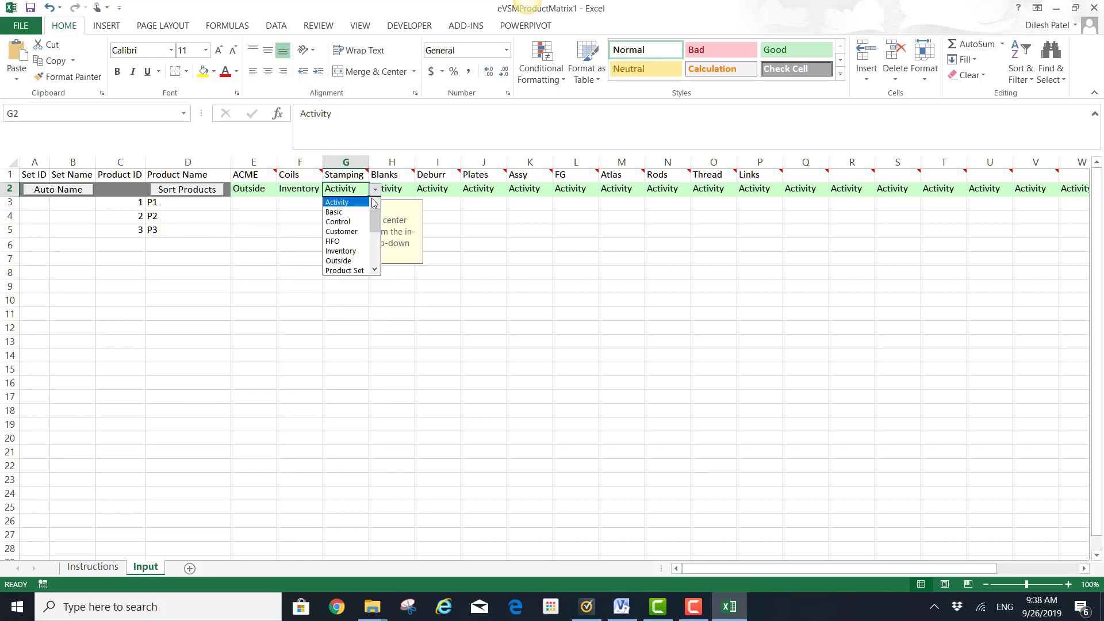
key("Escape")
left_click(400, 189)
left_click(422, 191)
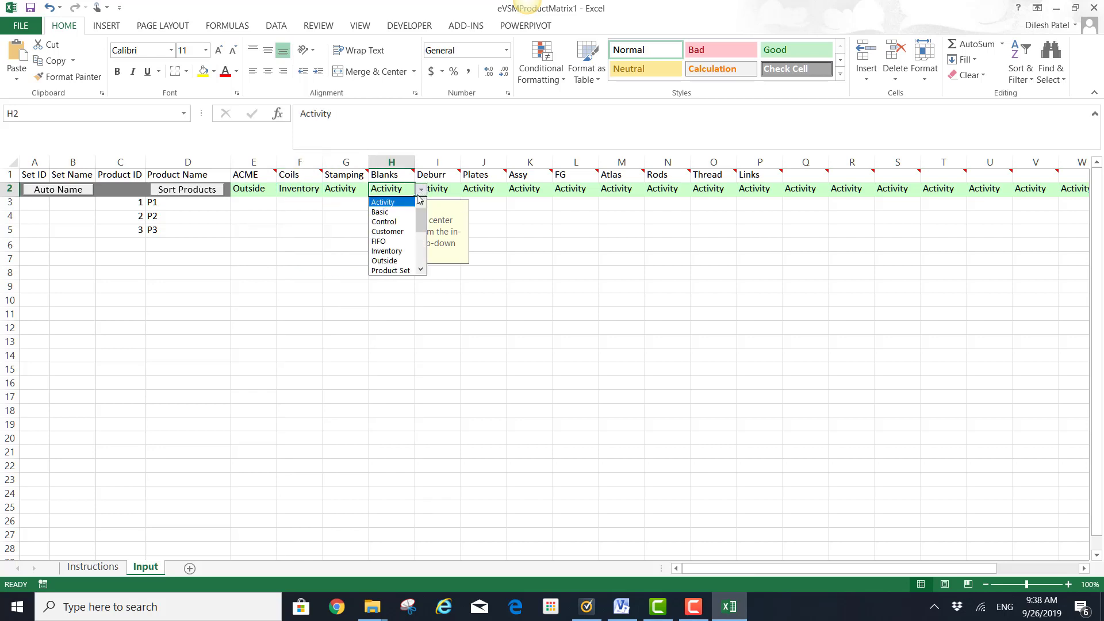
left_click(386, 251)
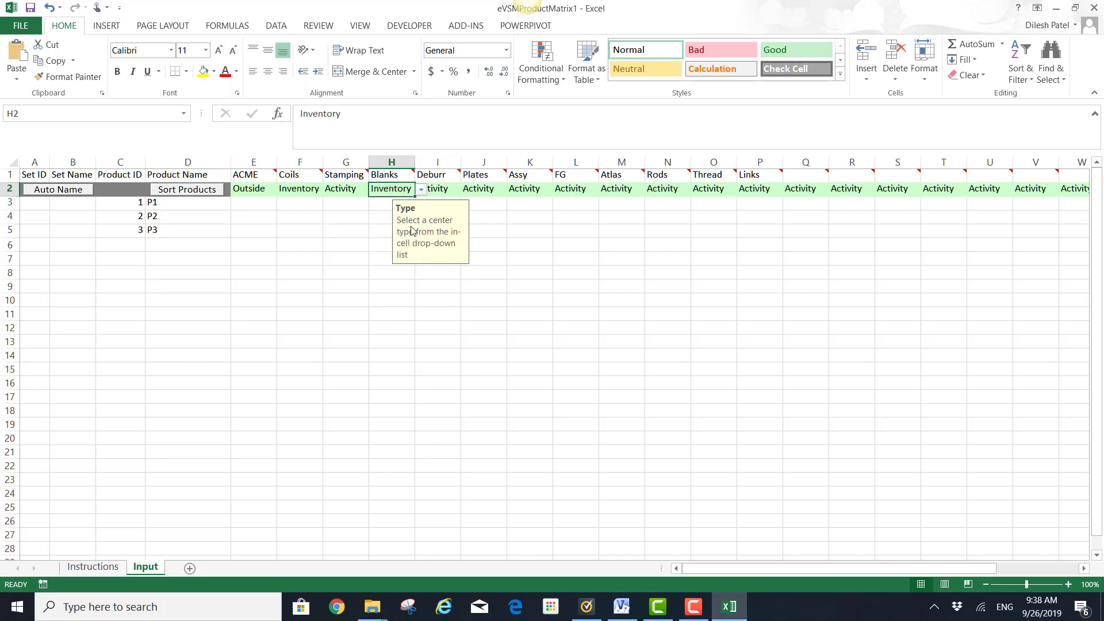
- Set Plates and FG to Inventory, Atlas to Outside, and Rods to Inventory
left_click(478, 190)
left_click(513, 191)
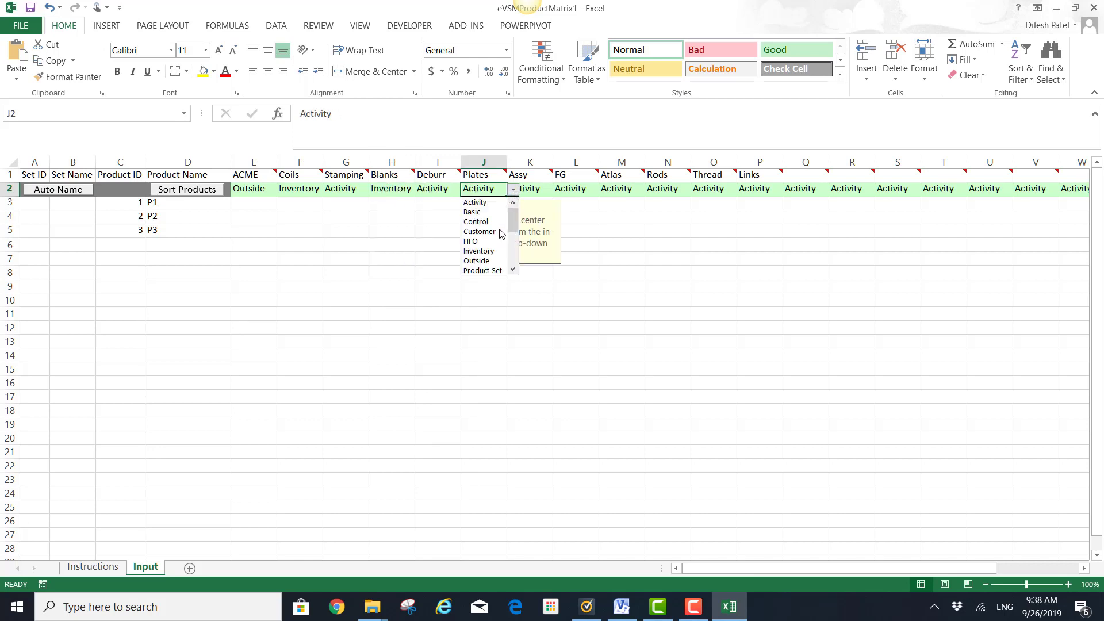
left_click(498, 256)
left_click(568, 191)
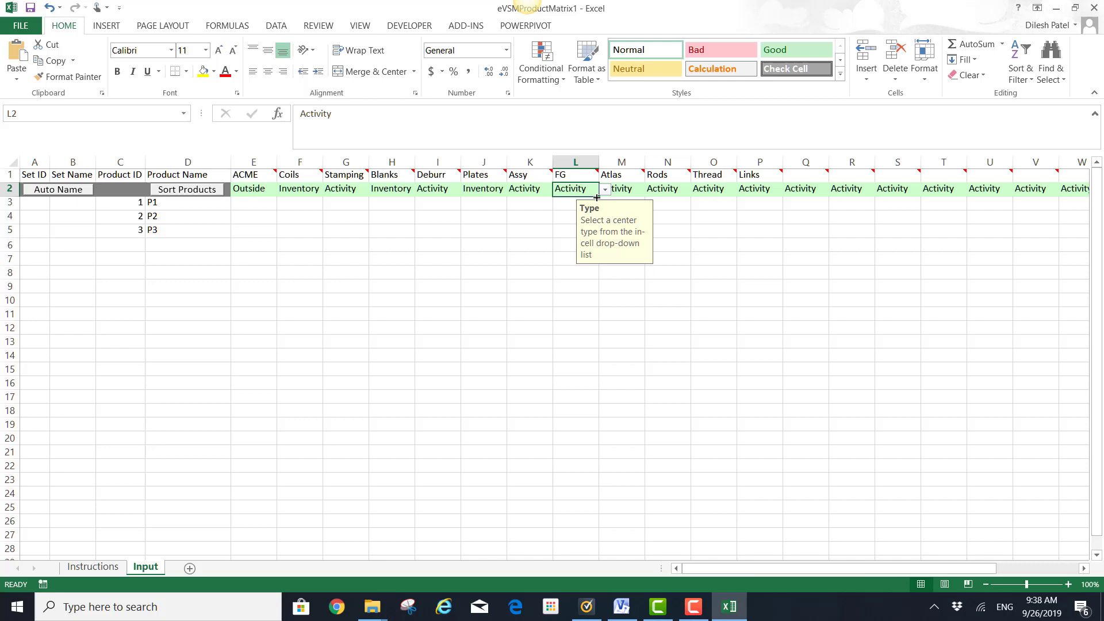
left_click(606, 191)
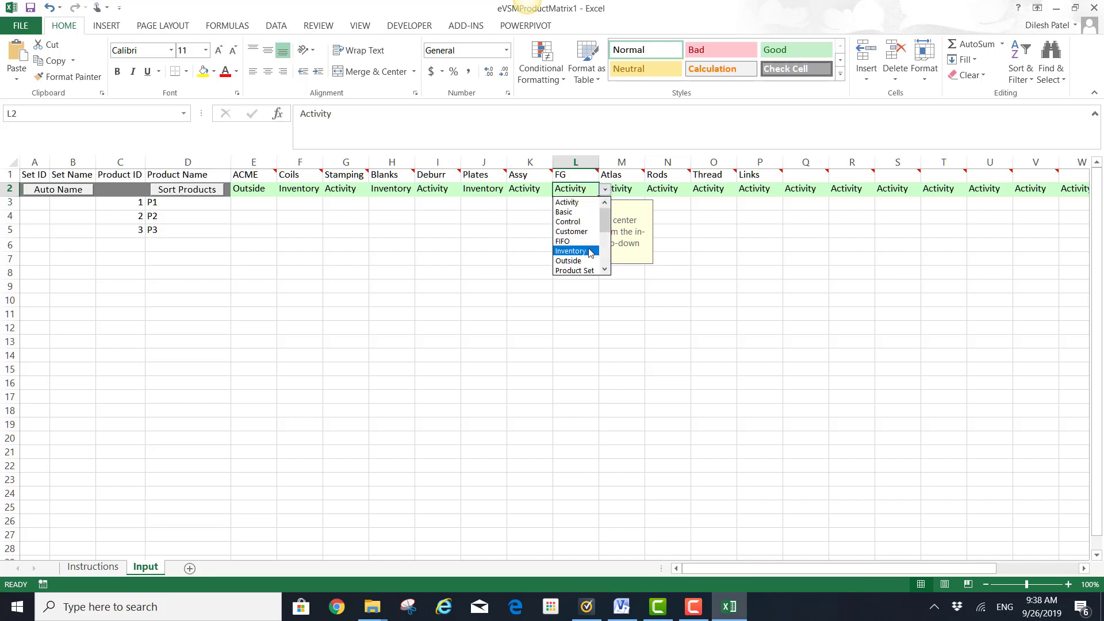
left_click(593, 253)
left_click(633, 191)
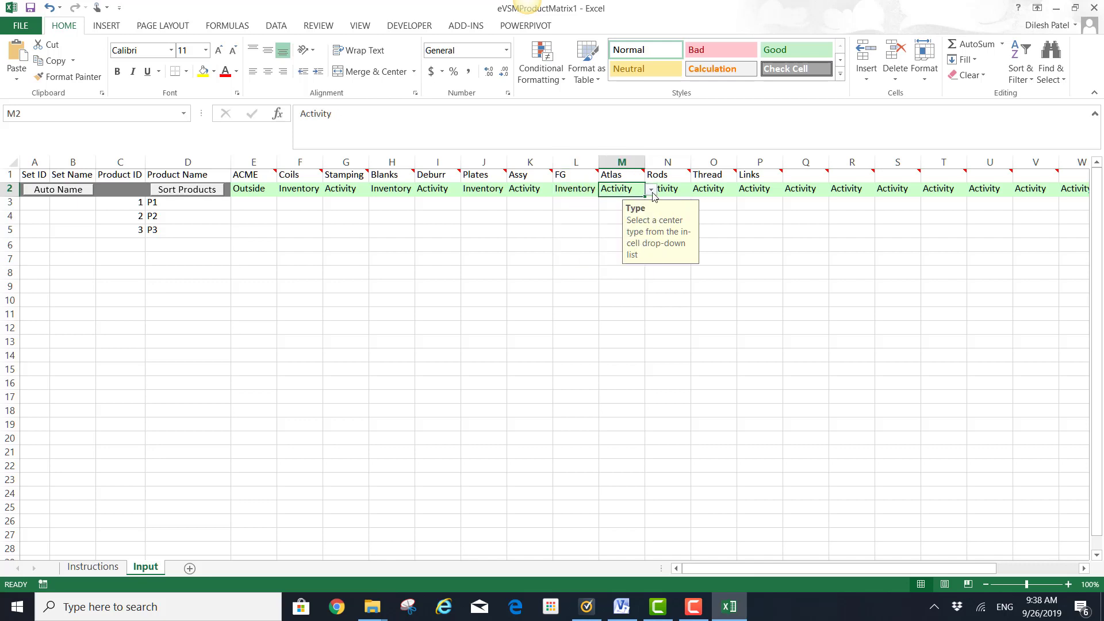
left_click(651, 190)
left_click(624, 262)
left_click(682, 192)
left_click(698, 190)
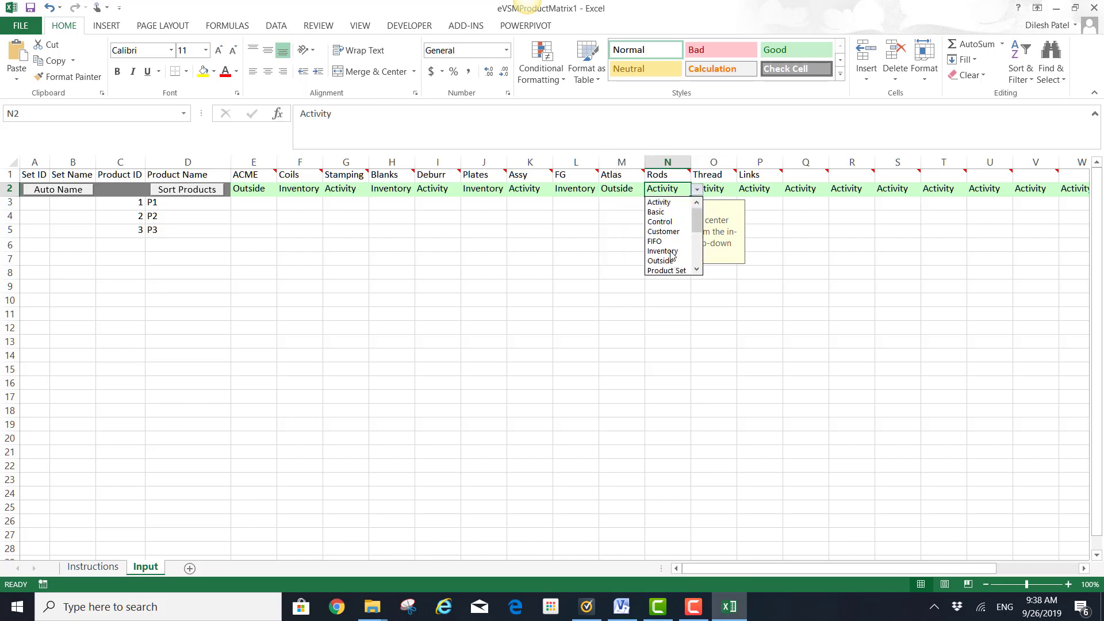
left_click(671, 254)
left_click(756, 190)
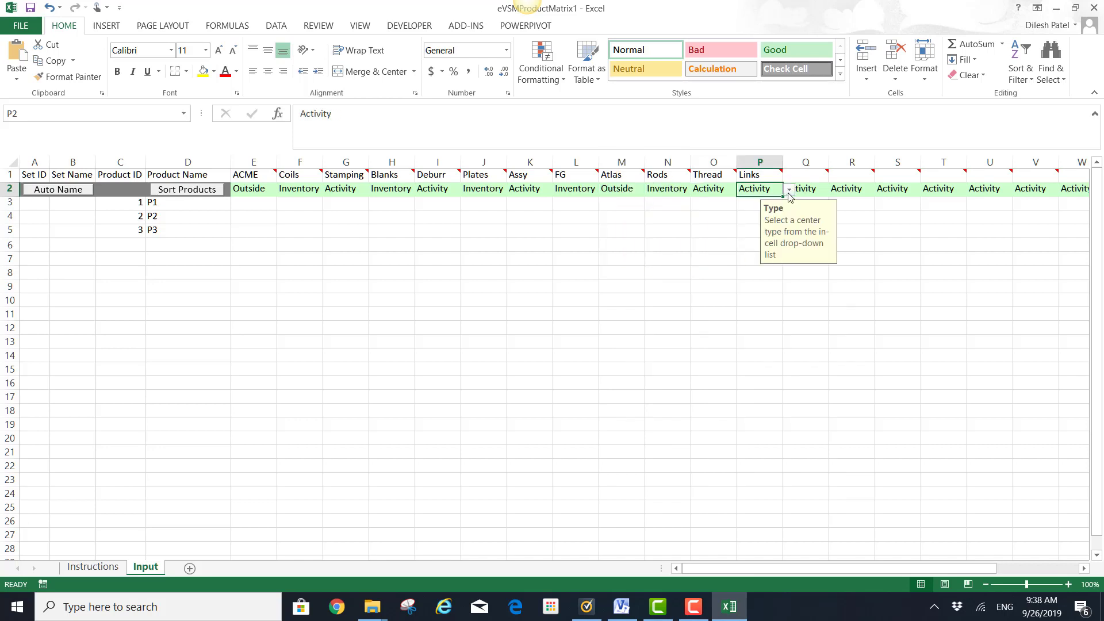
left_click(789, 191)
- Make Links an Inventory center and fill X for P1–P3 under ACME through FG (E3:L5)
left_click(758, 251)
left_click(371, 310)
left_click(265, 202)
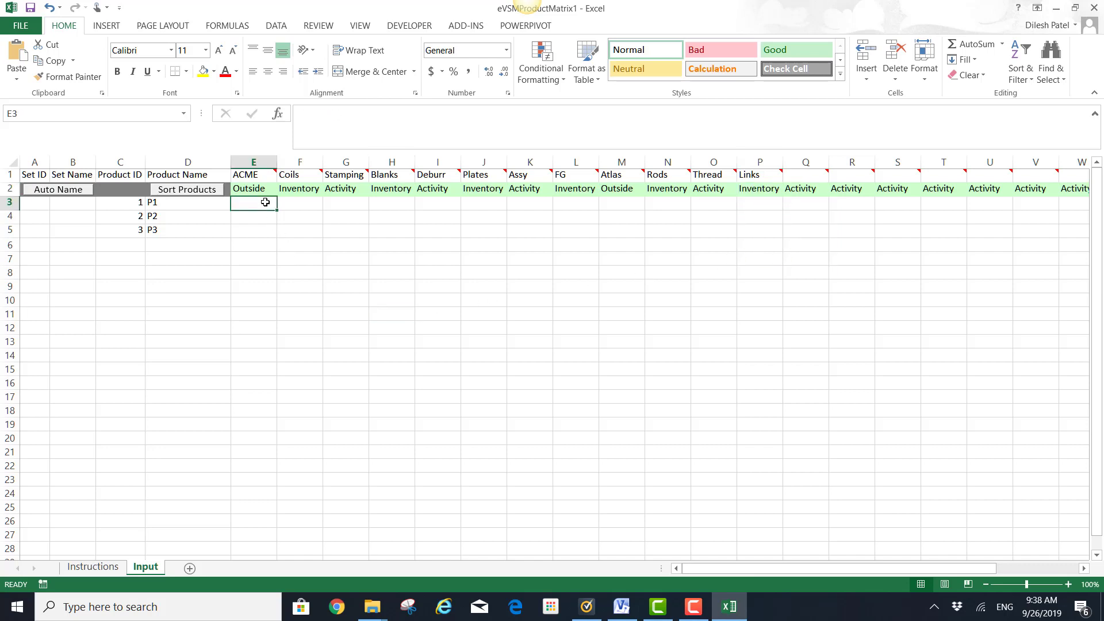
type("X")
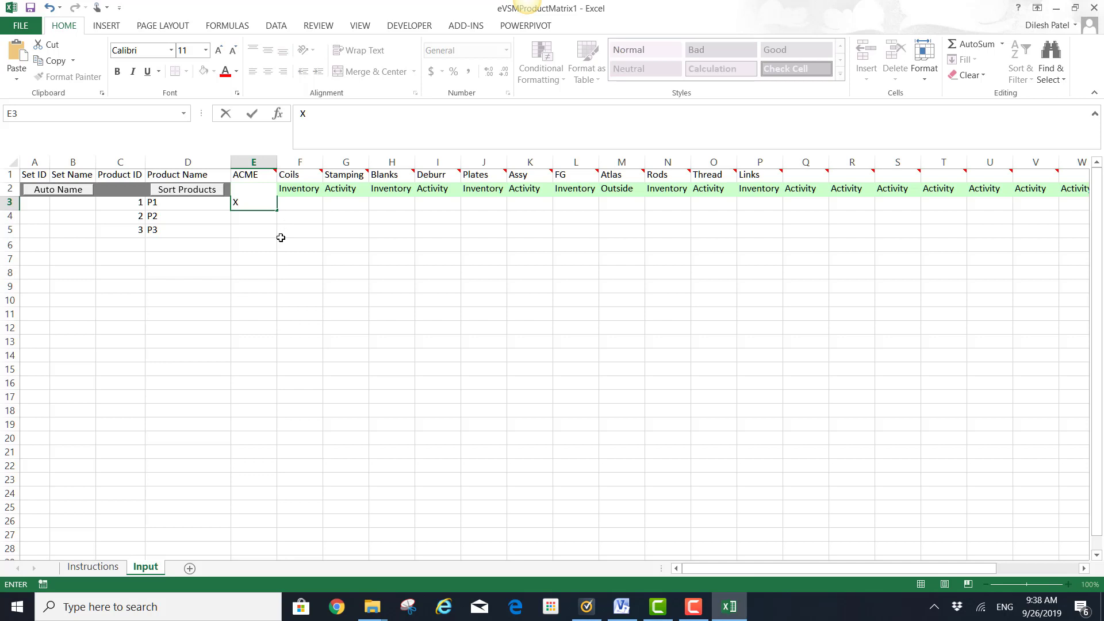
left_click_drag(281, 233, 602, 233)
left_click(248, 203)
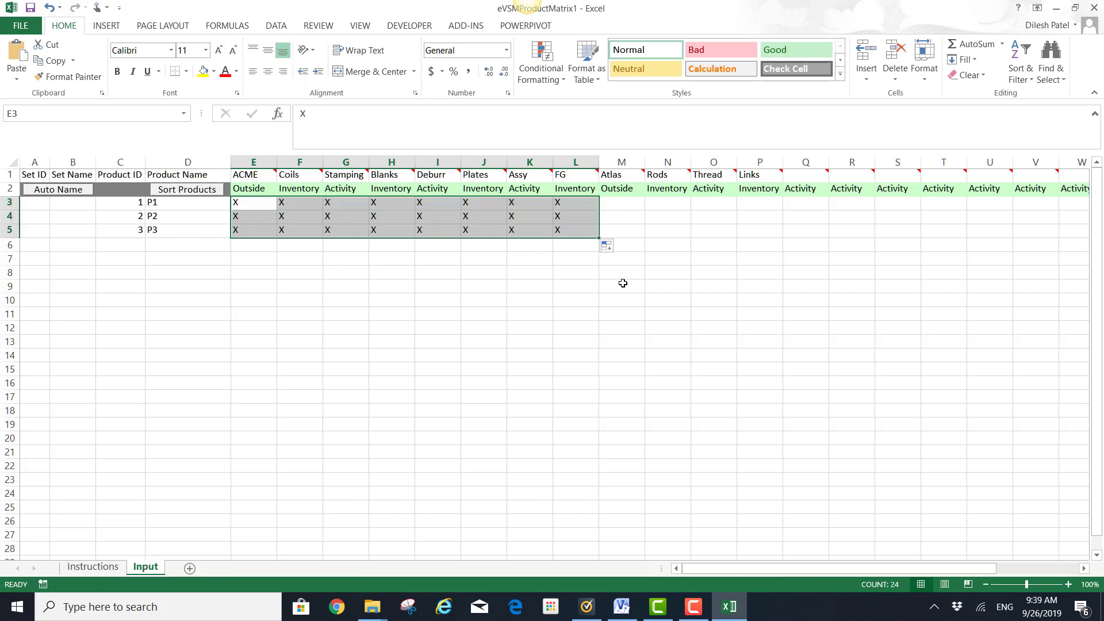
- Mark P2 with X under Atlas, Rods, Thread and Links (M4:P4)
left_click(616, 220)
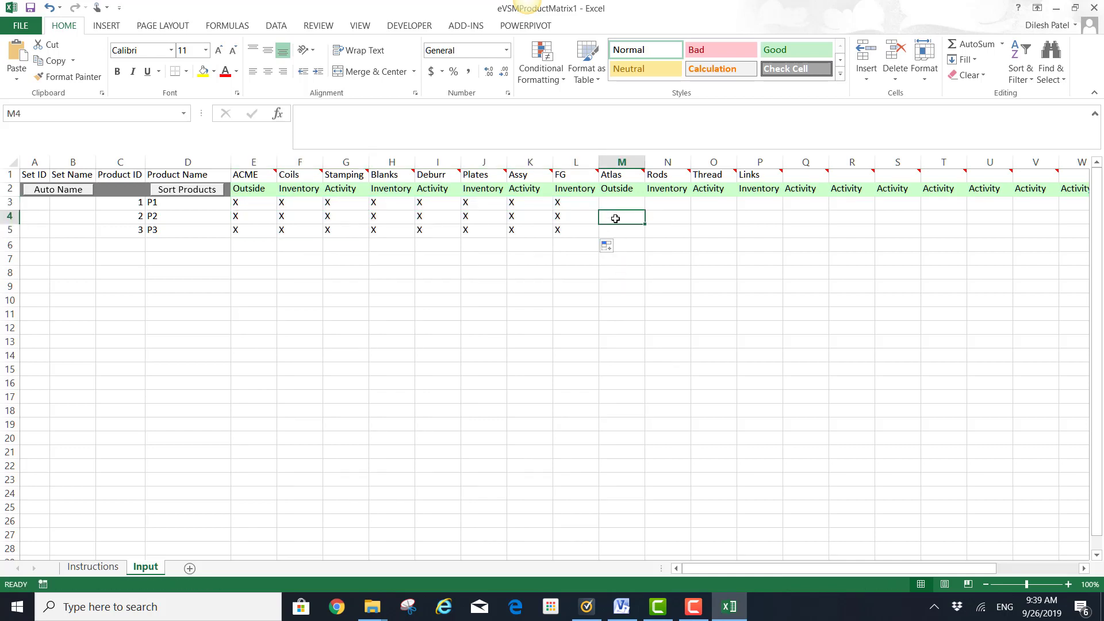
type("X")
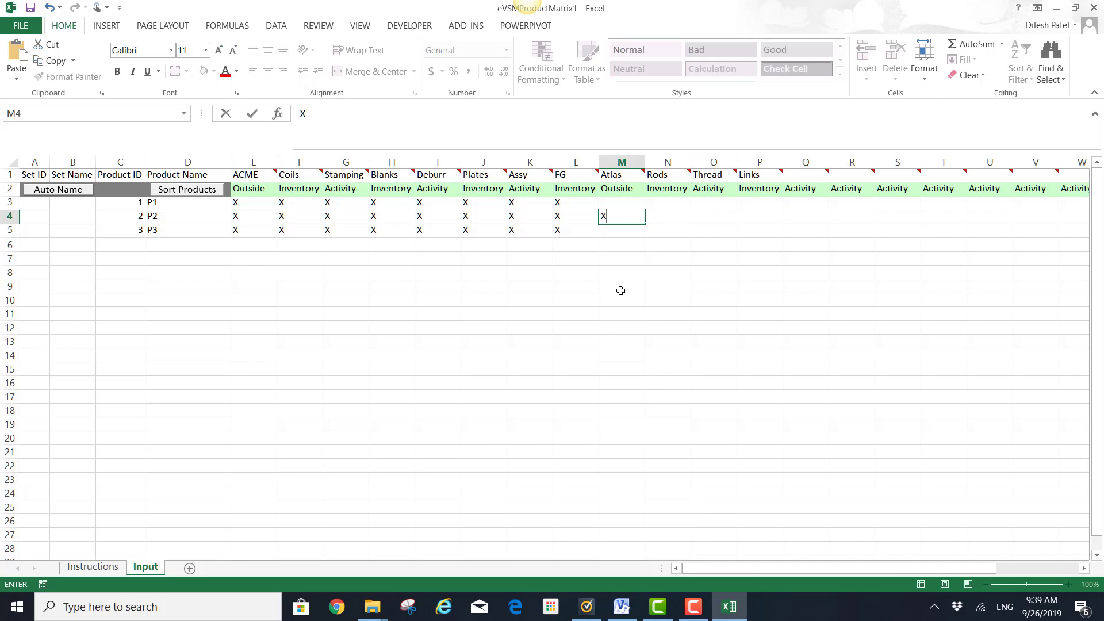
left_click(621, 287)
left_click(625, 214)
left_click_drag(646, 223, 771, 225)
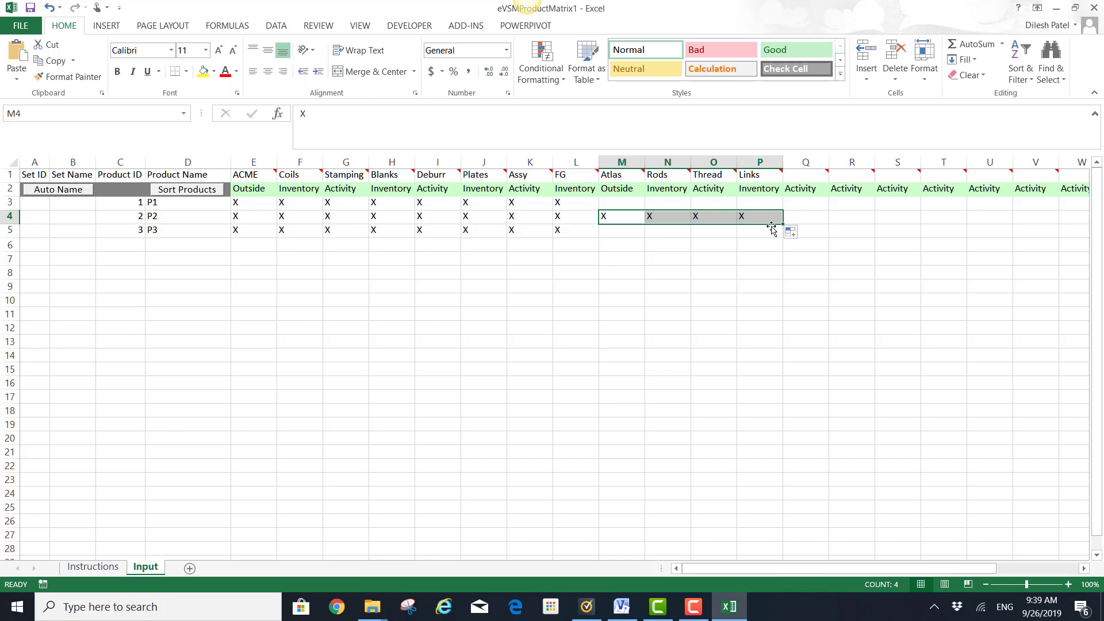
left_click(673, 311)
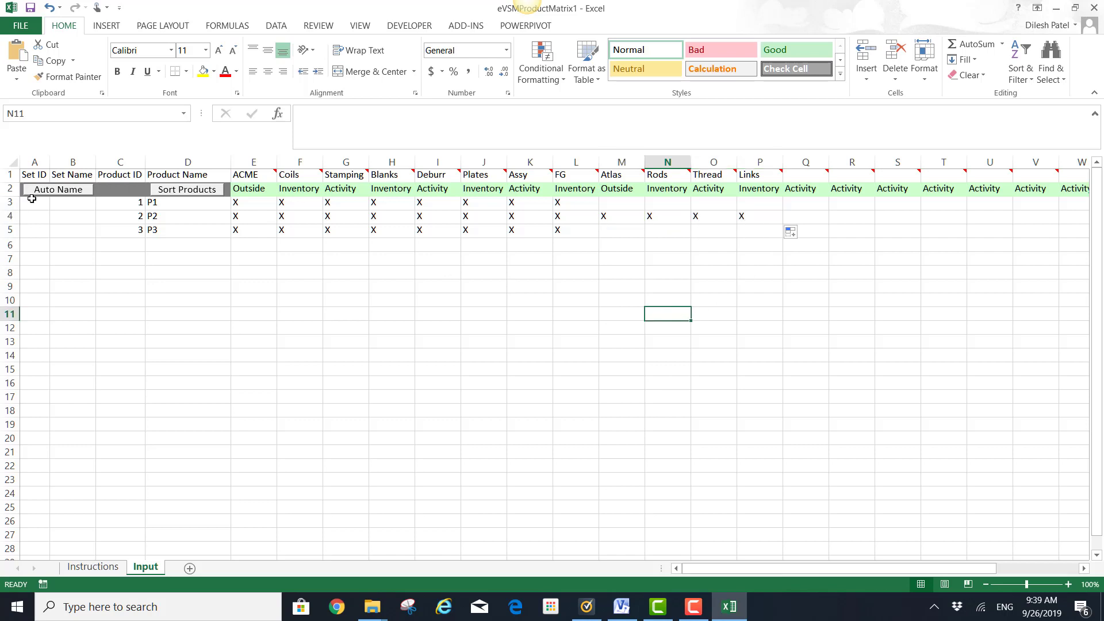
- Auto-name the sets, then import P1–P3 from the workbook's Input sheet and draw the centers
left_click(62, 194)
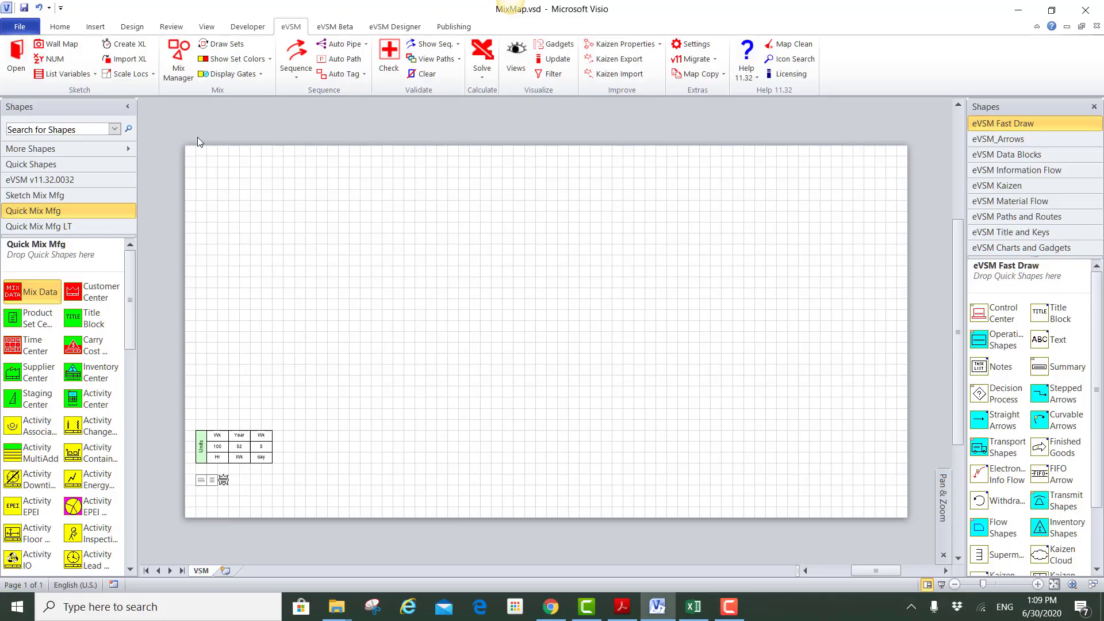
left_click(178, 57)
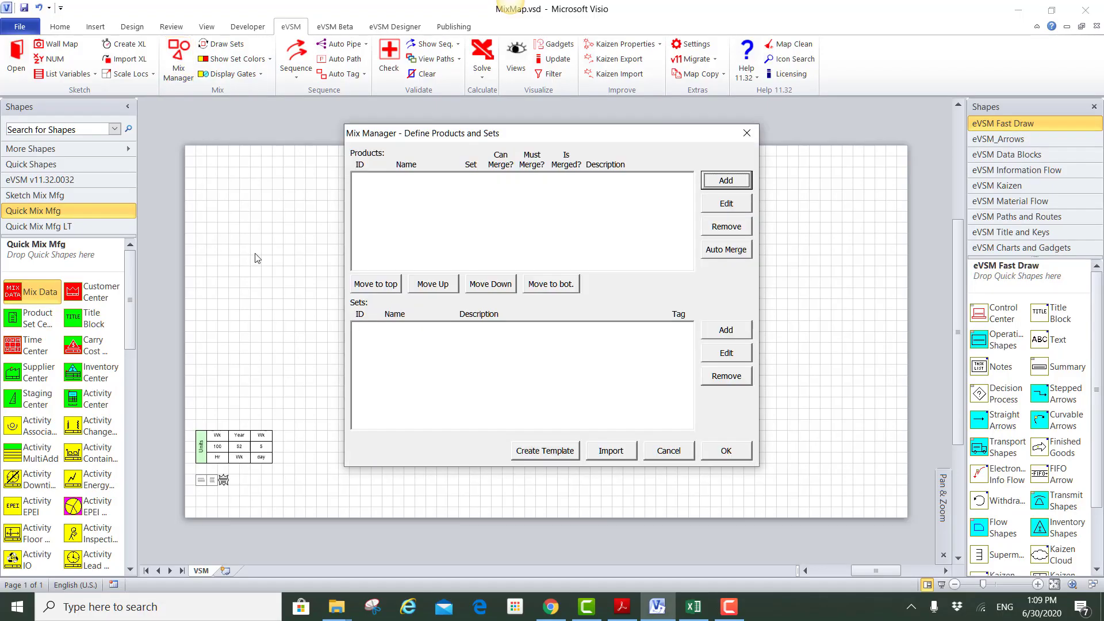
left_click(629, 456)
left_click(626, 371)
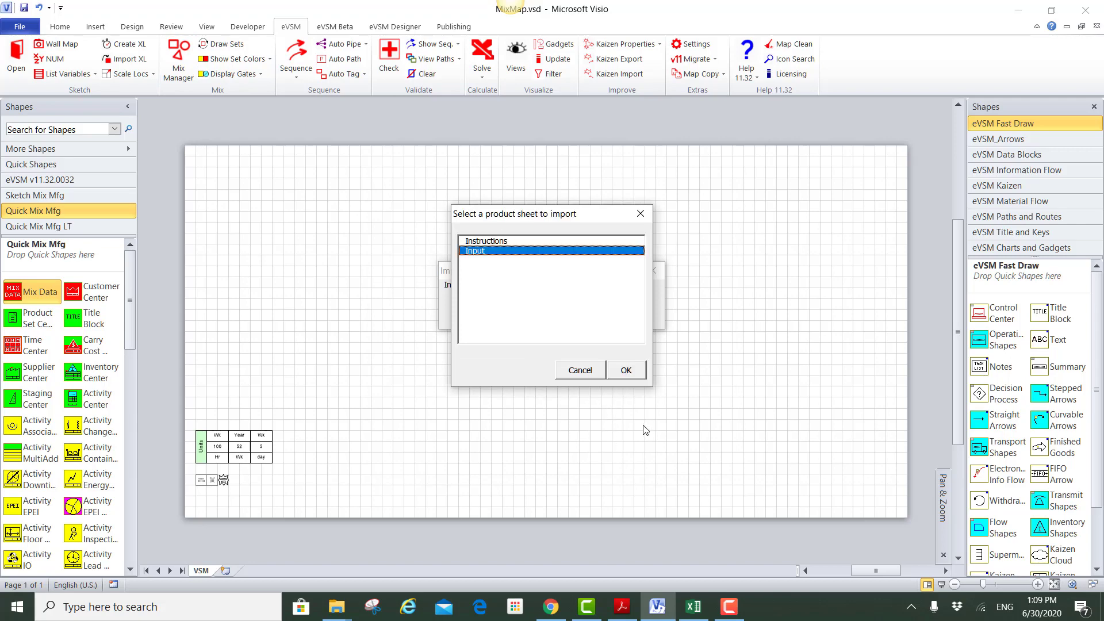
left_click(629, 375)
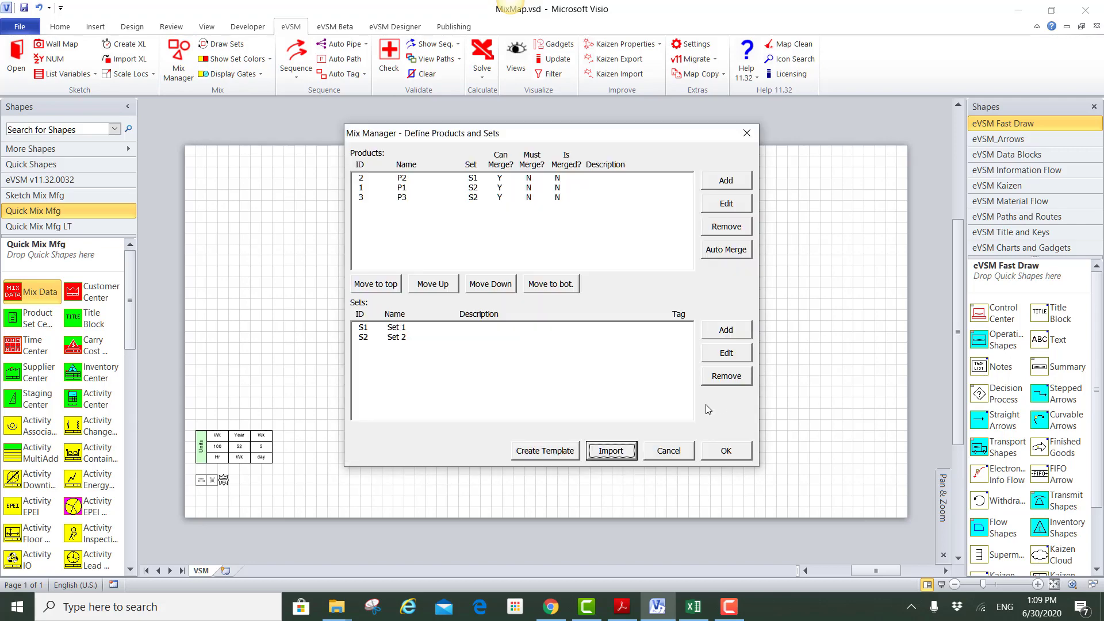
left_click(728, 454)
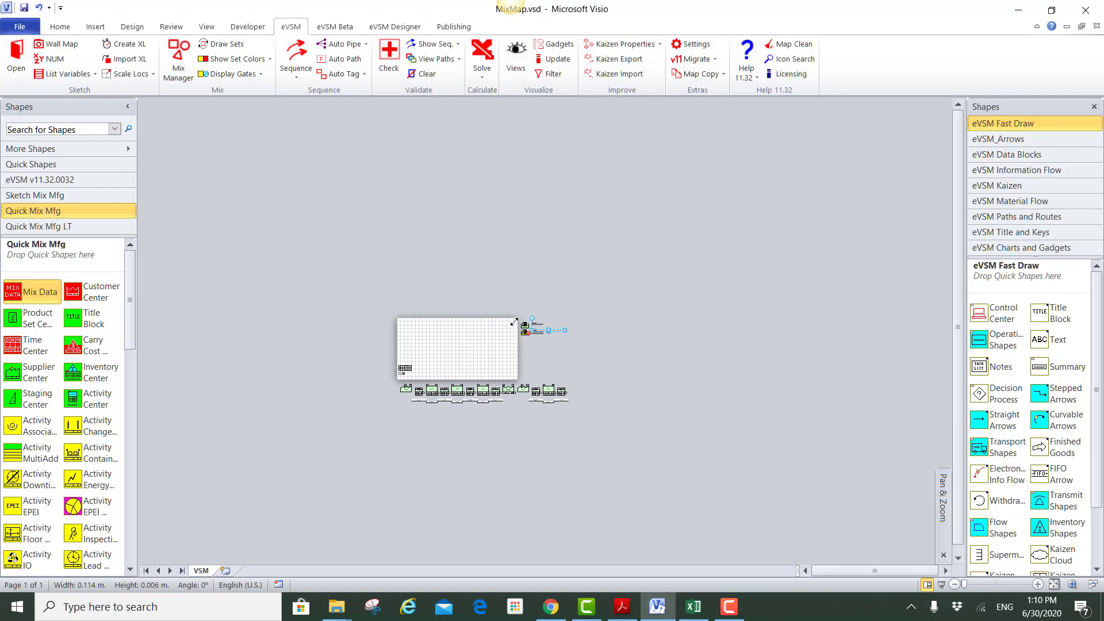
- Move the set key shapes to the top-right and lift the left group of centers onto the page
left_click_drag(515, 320, 563, 318)
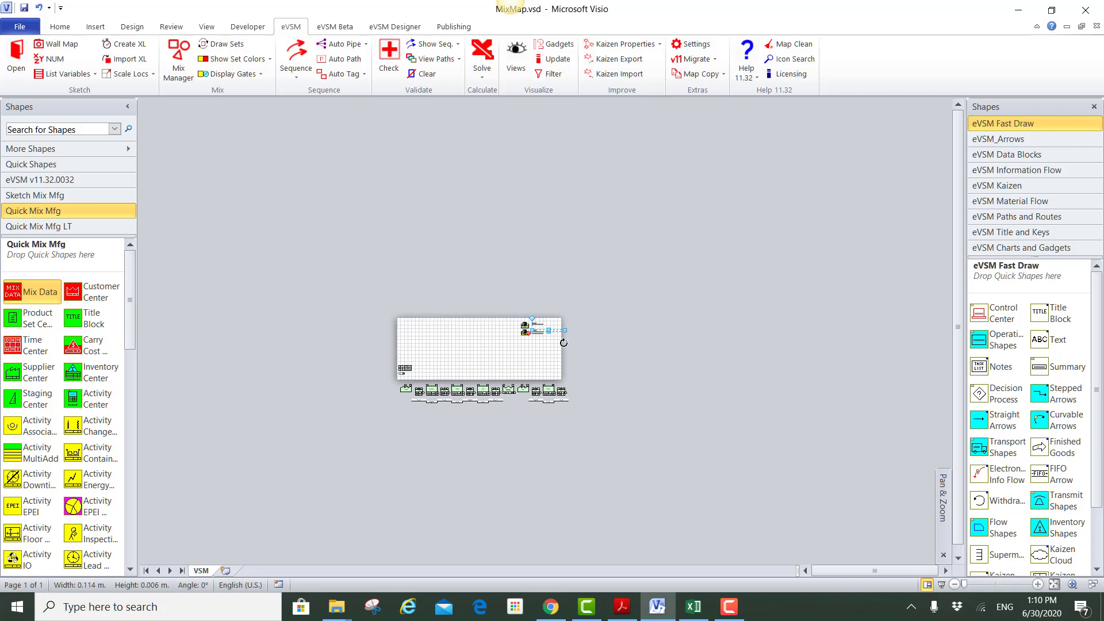
left_click(406, 403)
left_click_drag(382, 383, 521, 433)
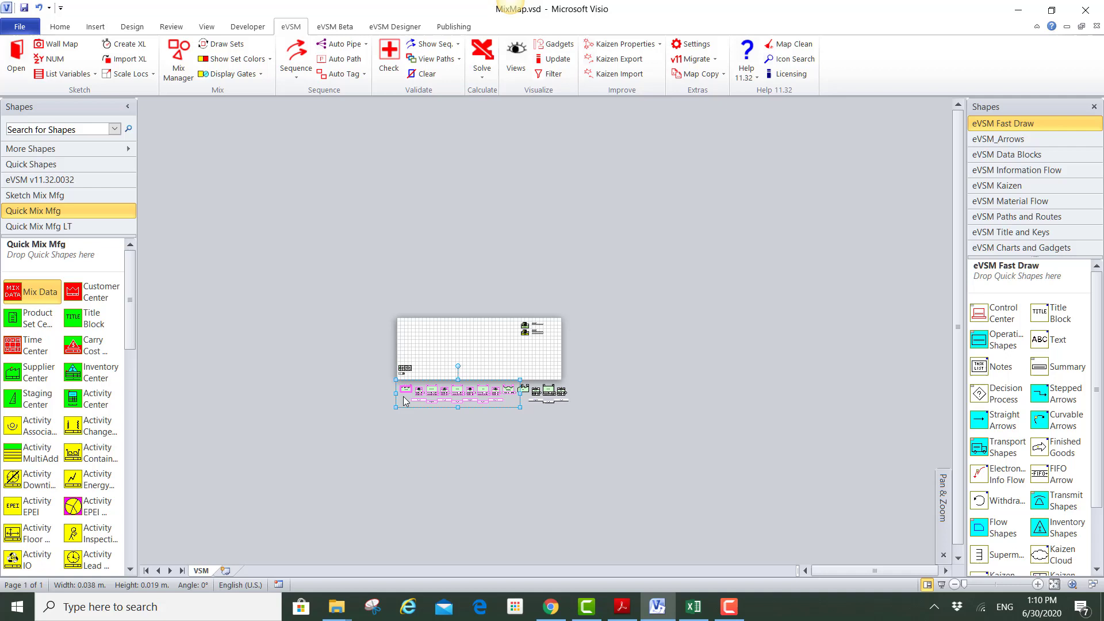
left_click_drag(404, 395, 402, 332)
- Move the remaining lower-right centers (Atlas–Links chain) up beneath the main row
scroll(495, 442, "up", 3)
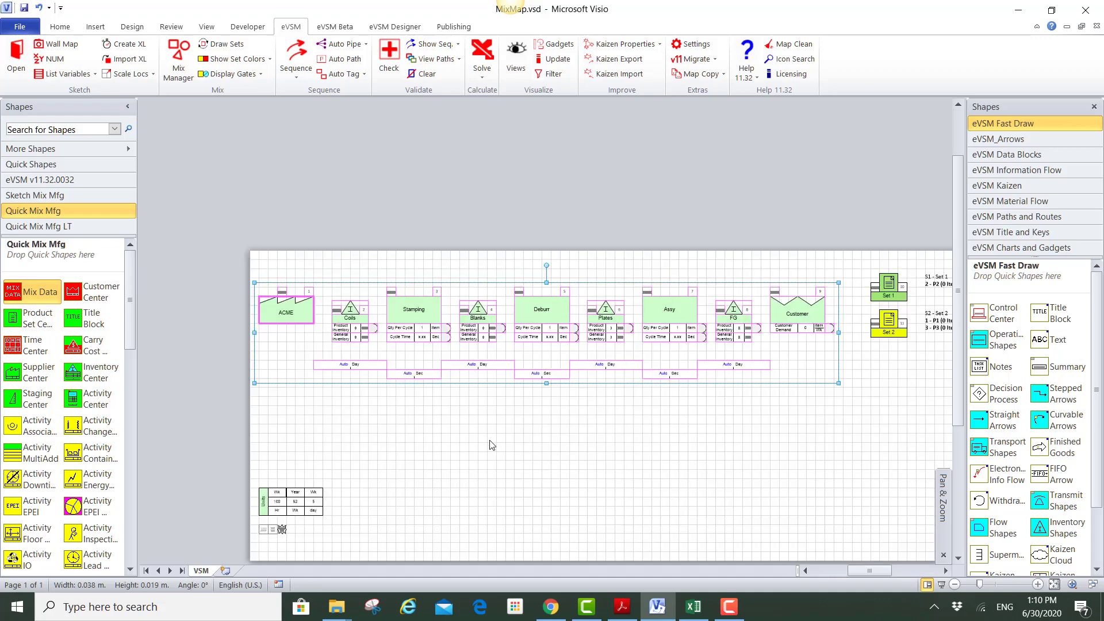
left_click_drag(870, 507, 649, 429)
left_click_drag(716, 469, 432, 377)
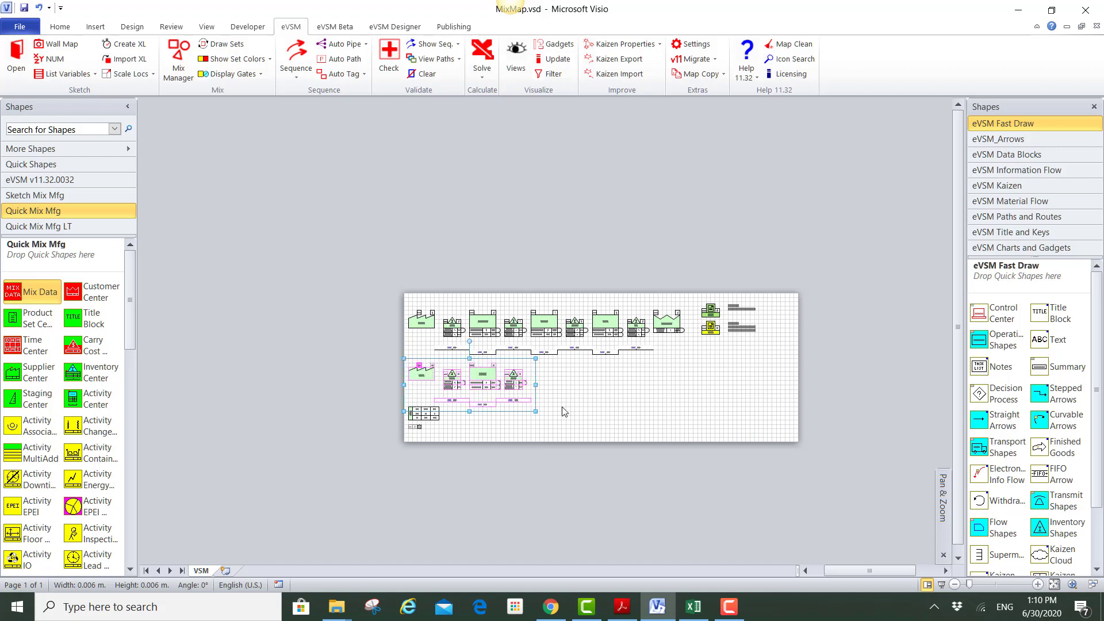
left_click(598, 412)
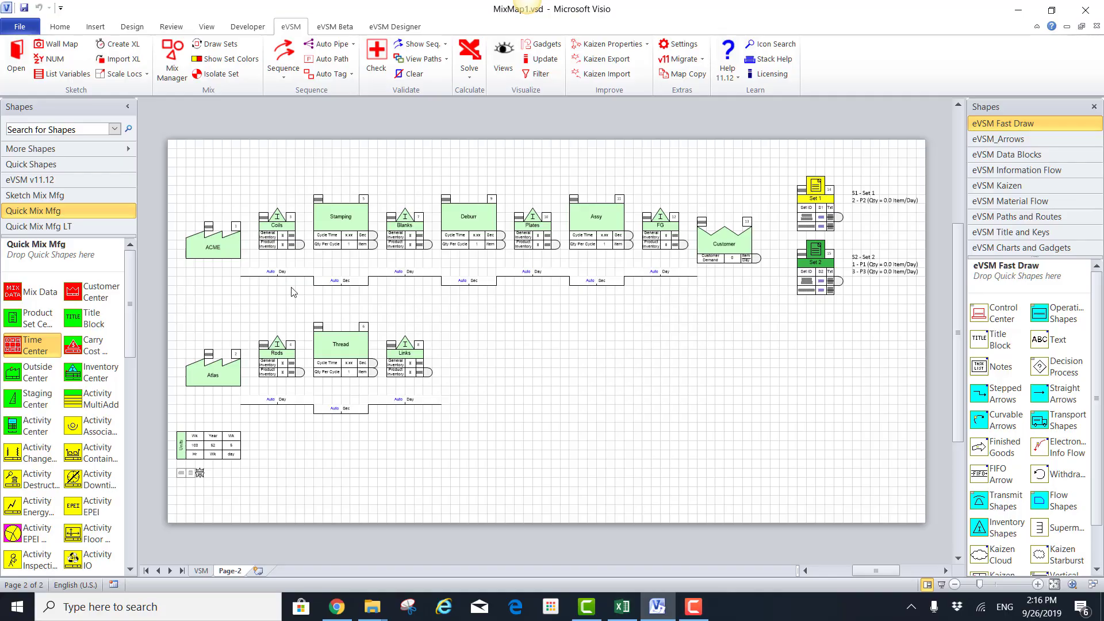
- Sequence-link ACME through FG, Customer and Set 1 with arrows, then link Customer to Set 2
left_click(217, 246)
left_click(286, 226, "shift")
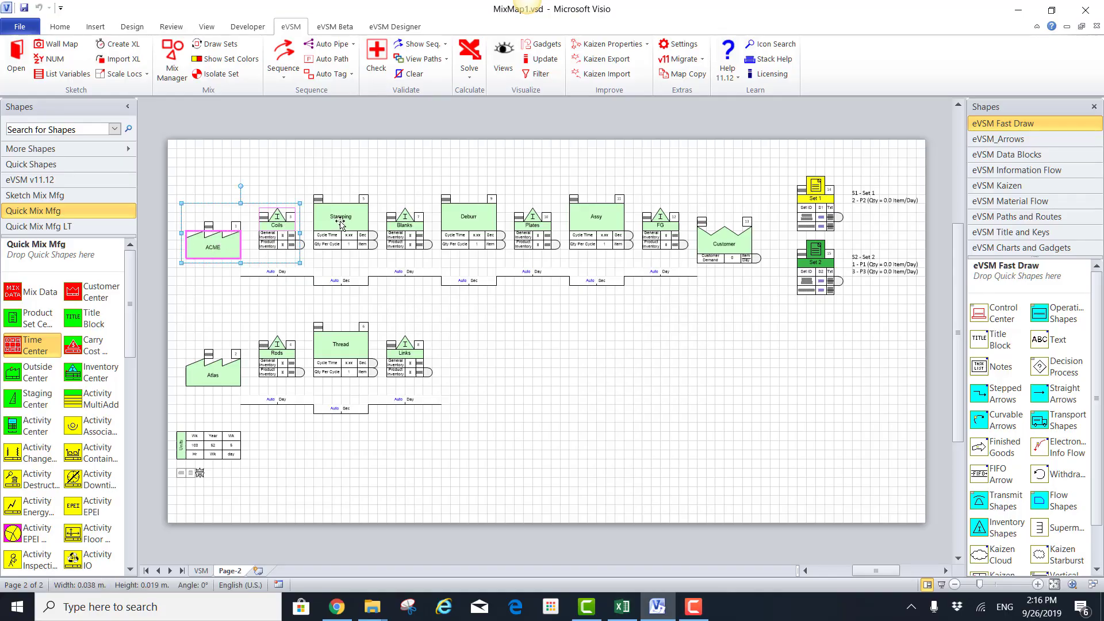
left_click(340, 222, "shift")
left_click(410, 222, "shift")
left_click(474, 220, "shift")
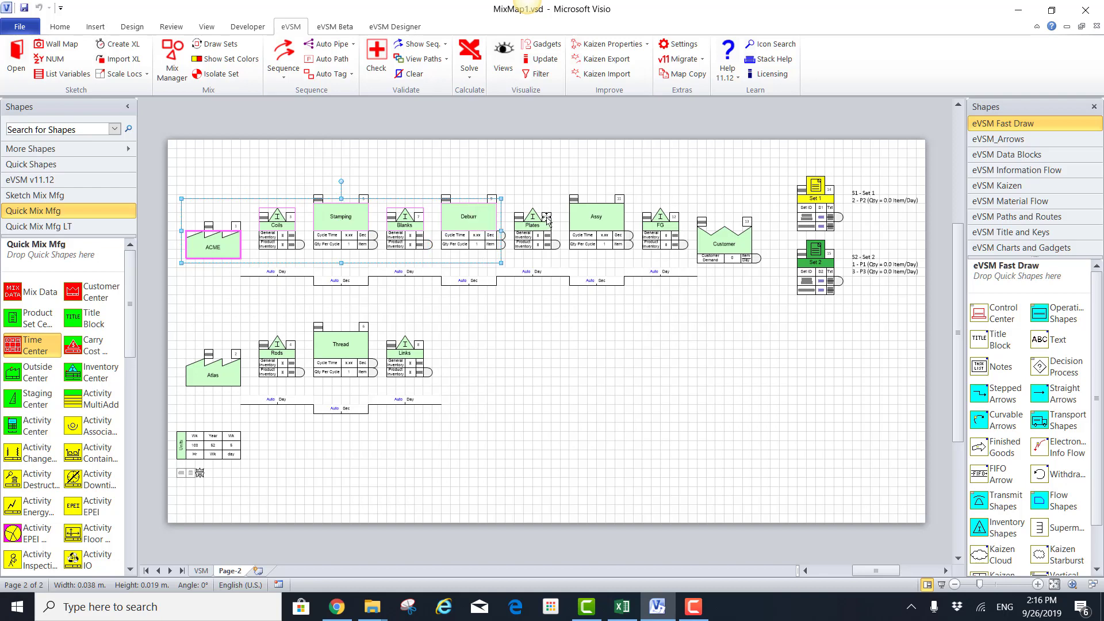
left_click(543, 225, "shift")
left_click(587, 224, "shift")
left_click(666, 226, "shift")
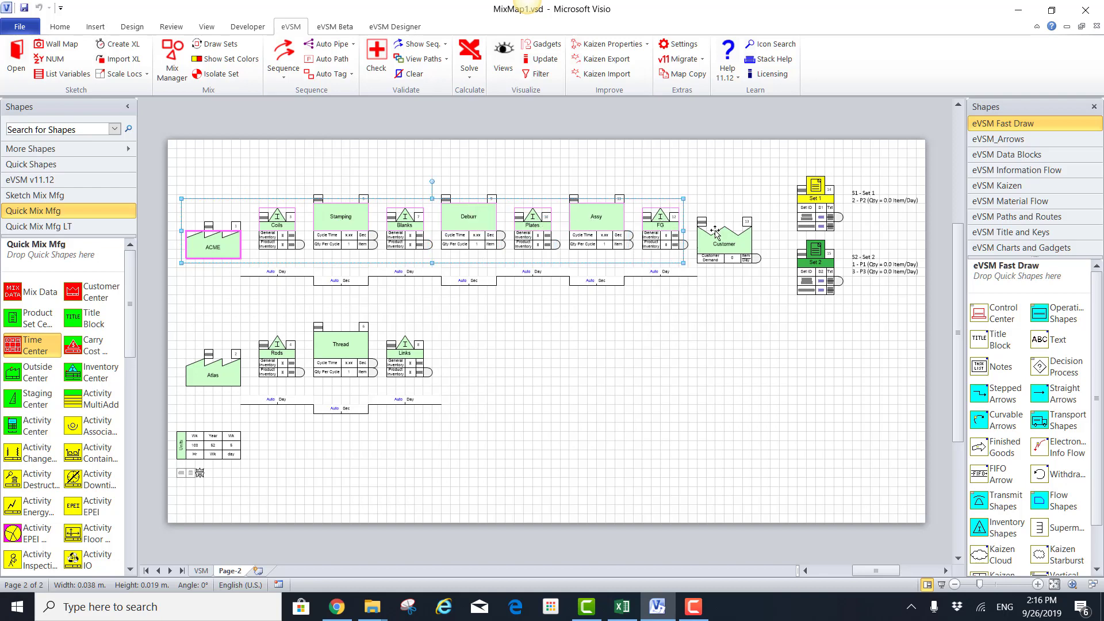
left_click(729, 235, "shift")
left_click(823, 192, "shift")
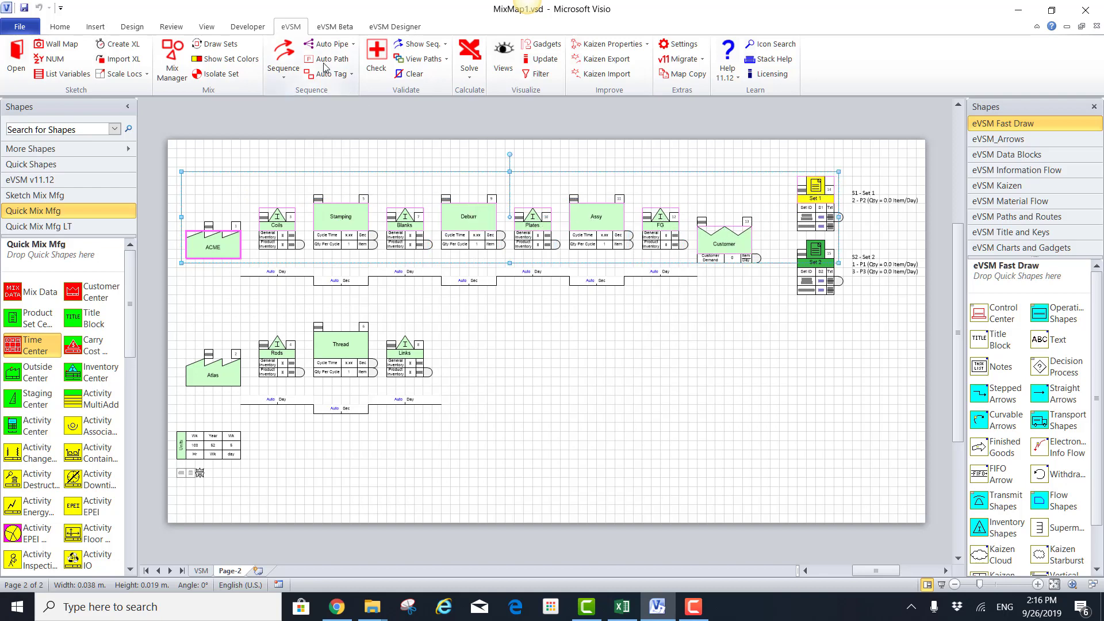
left_click(284, 57)
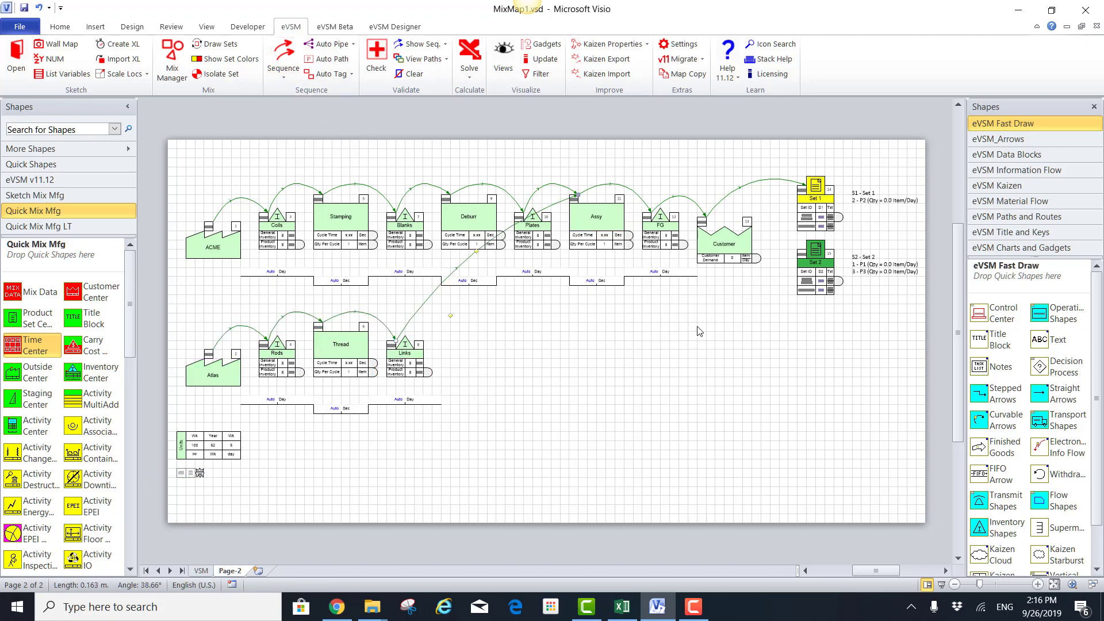
left_click(727, 238)
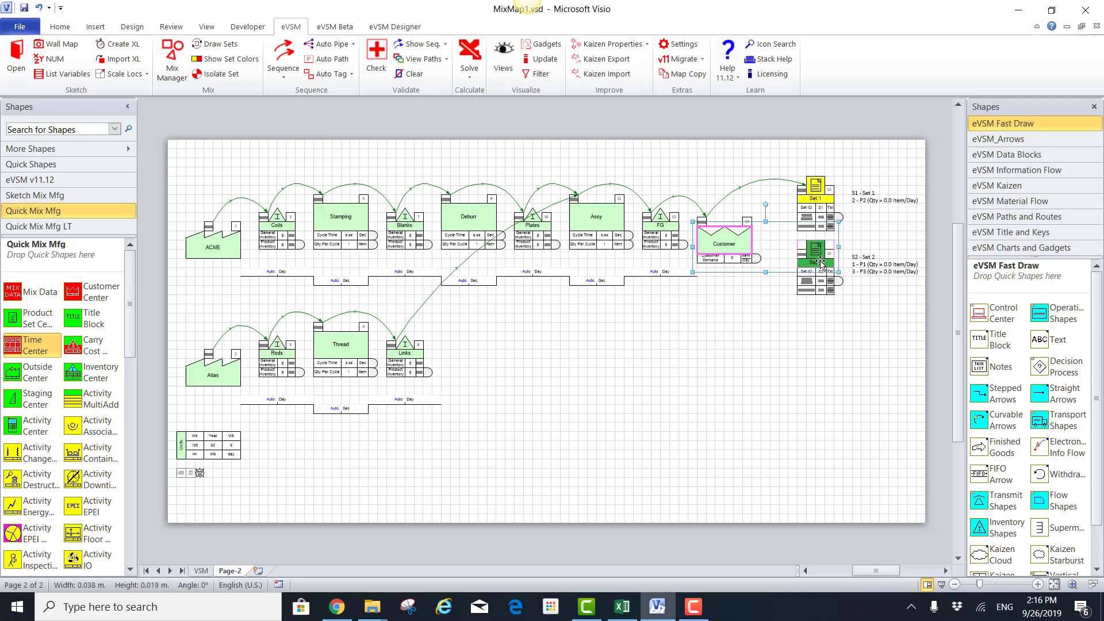
left_click(283, 60)
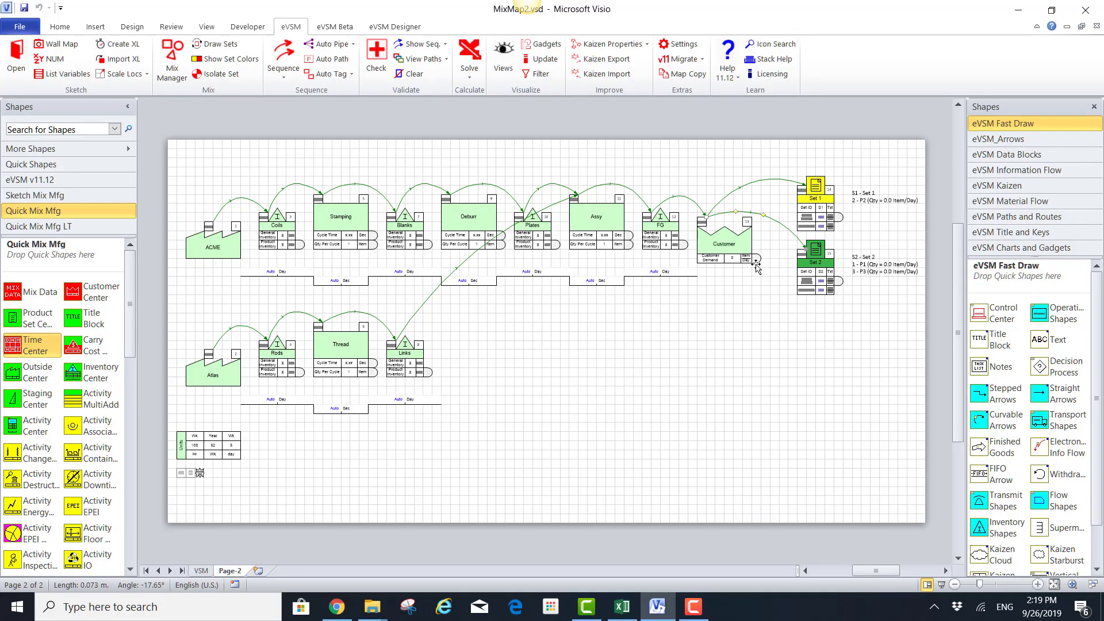
- Set Customer demand to 300 for P1, 400 for P2 and 300 for P3, shown as >300 <400
left_click(757, 260)
scroll(757, 262, "up", 3)
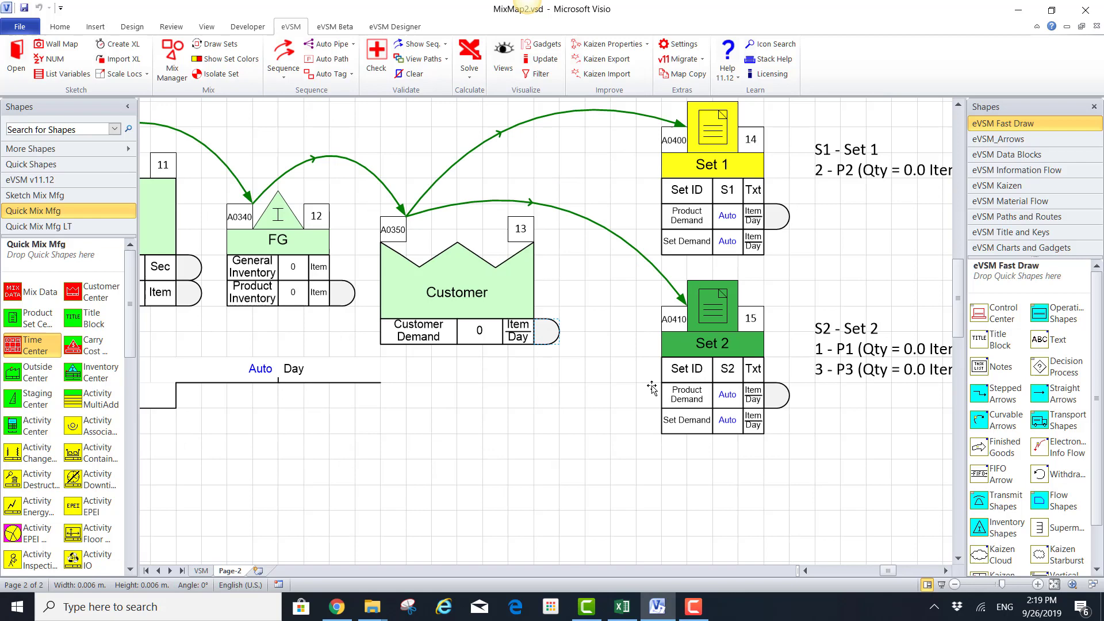
double_click(547, 332)
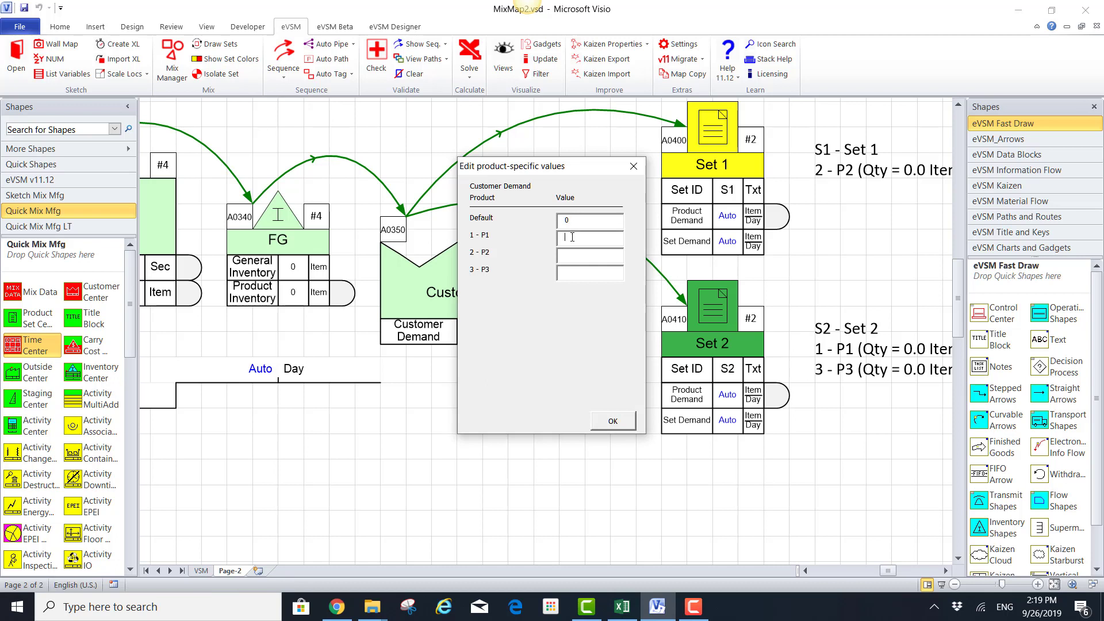
type("3003")
left_click(625, 422)
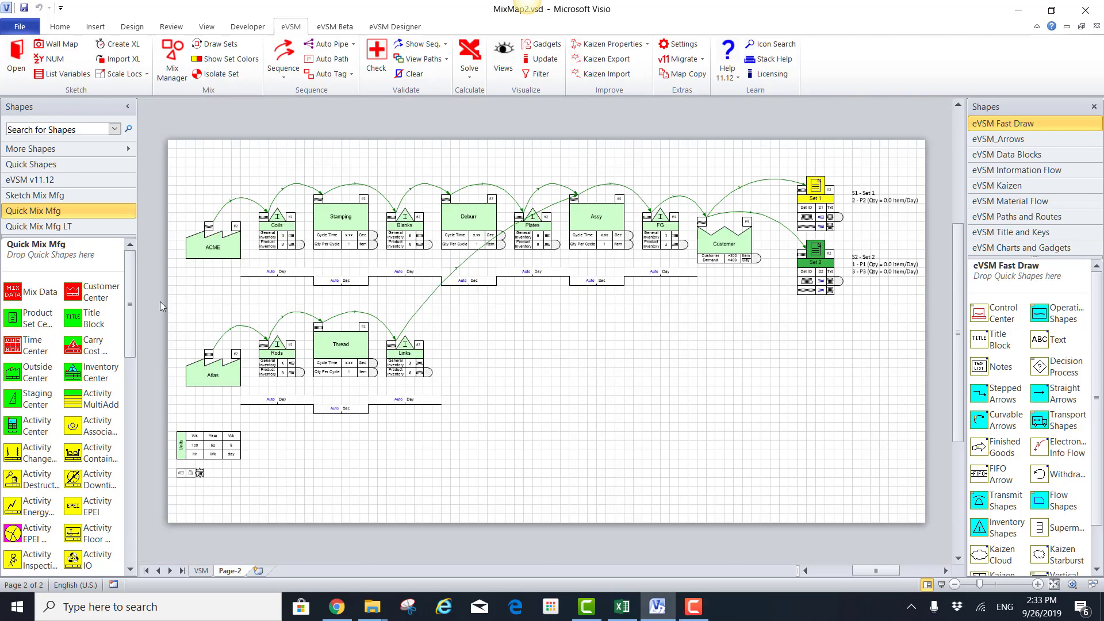
- Move the Atlas–Links process chain further down the page
left_click_drag(160, 302, 484, 488)
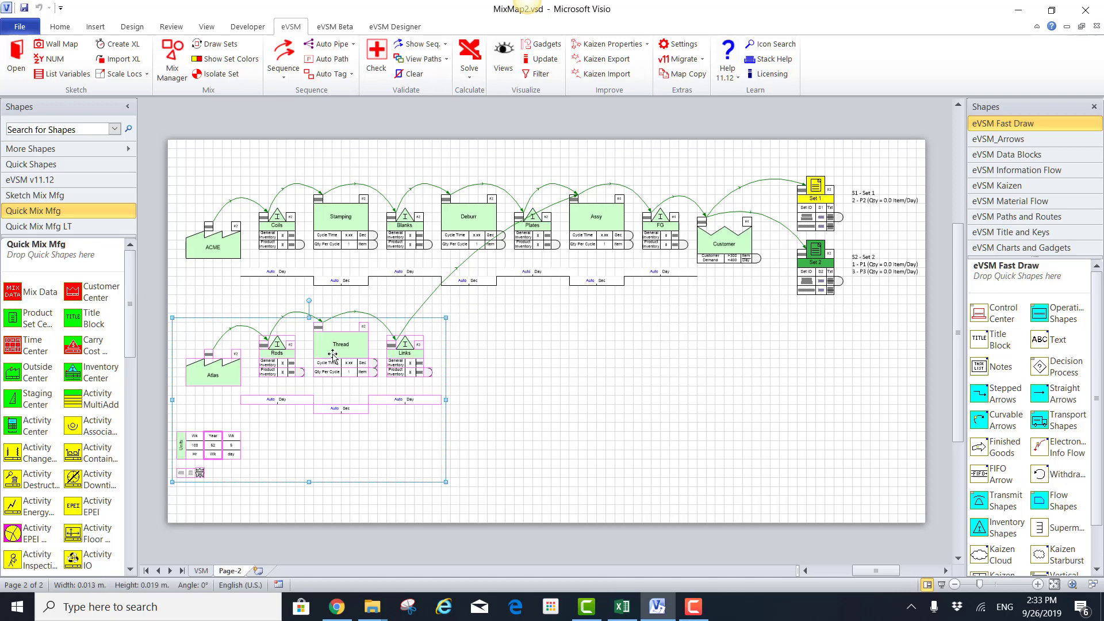
left_click_drag(336, 348, 335, 379)
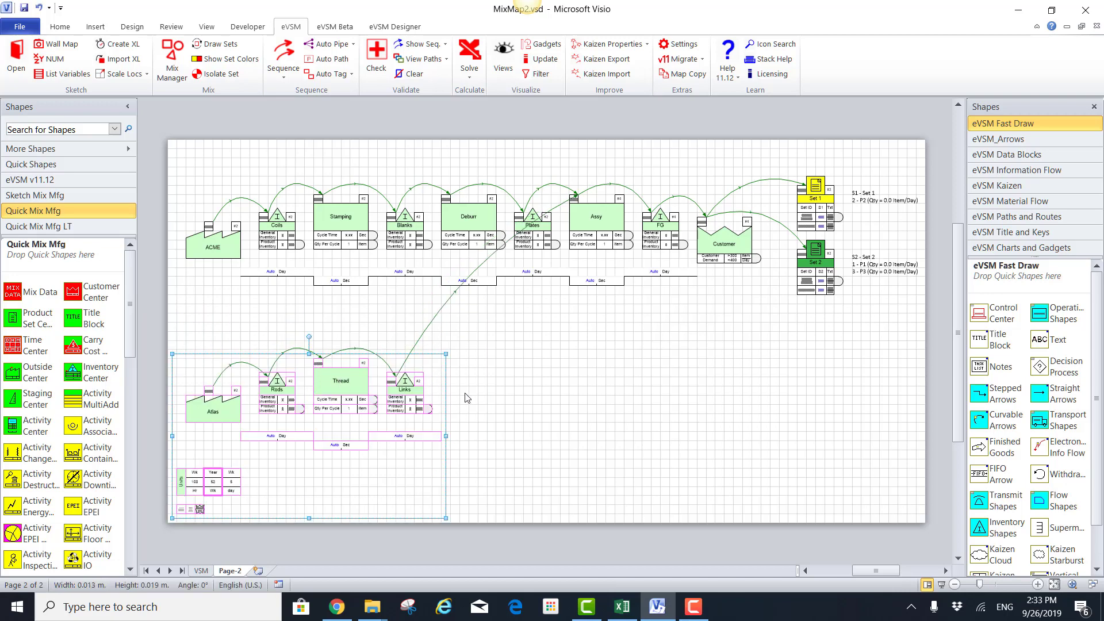
left_click(492, 381)
- Select the whole upper timeline and lower it beneath the flow arrows
left_click(260, 276)
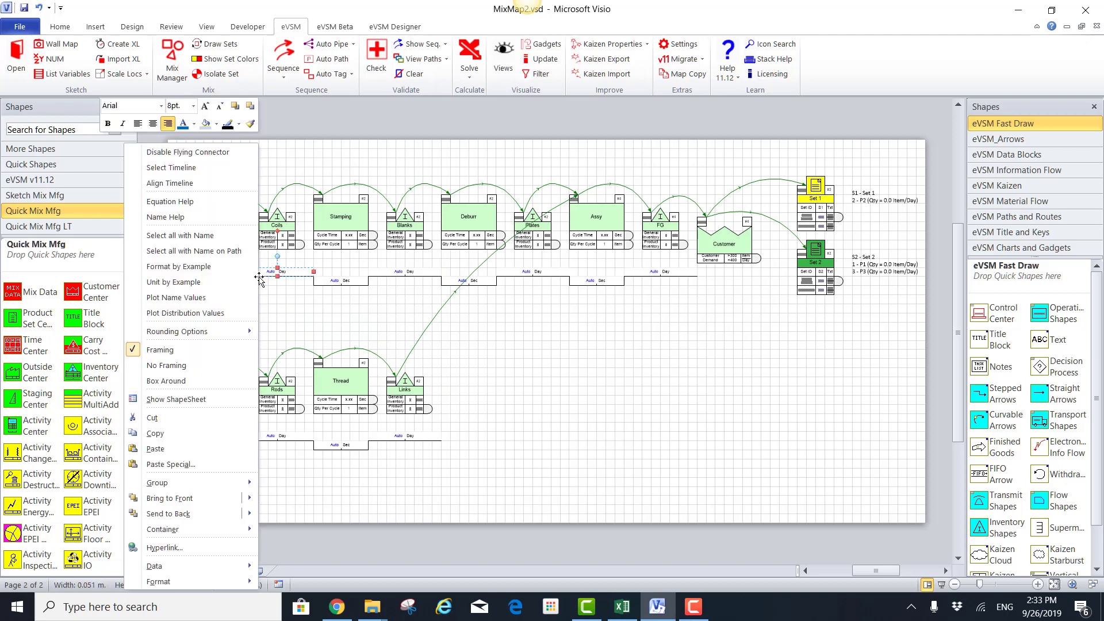
right_click(260, 276)
left_click(172, 168)
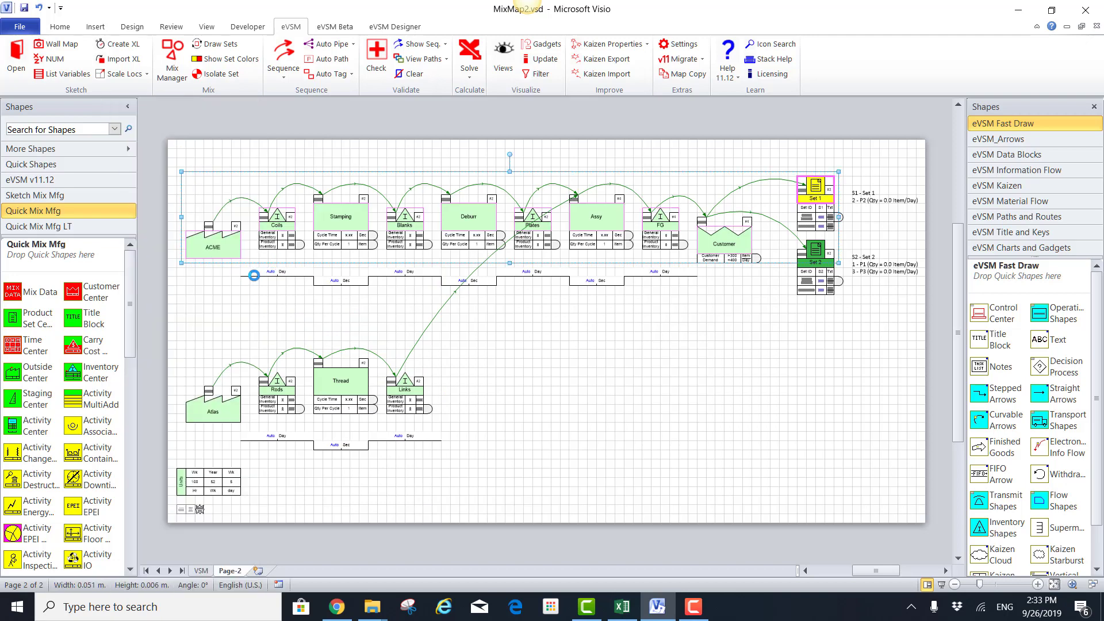
left_click_drag(254, 275, 256, 322)
left_click(538, 420)
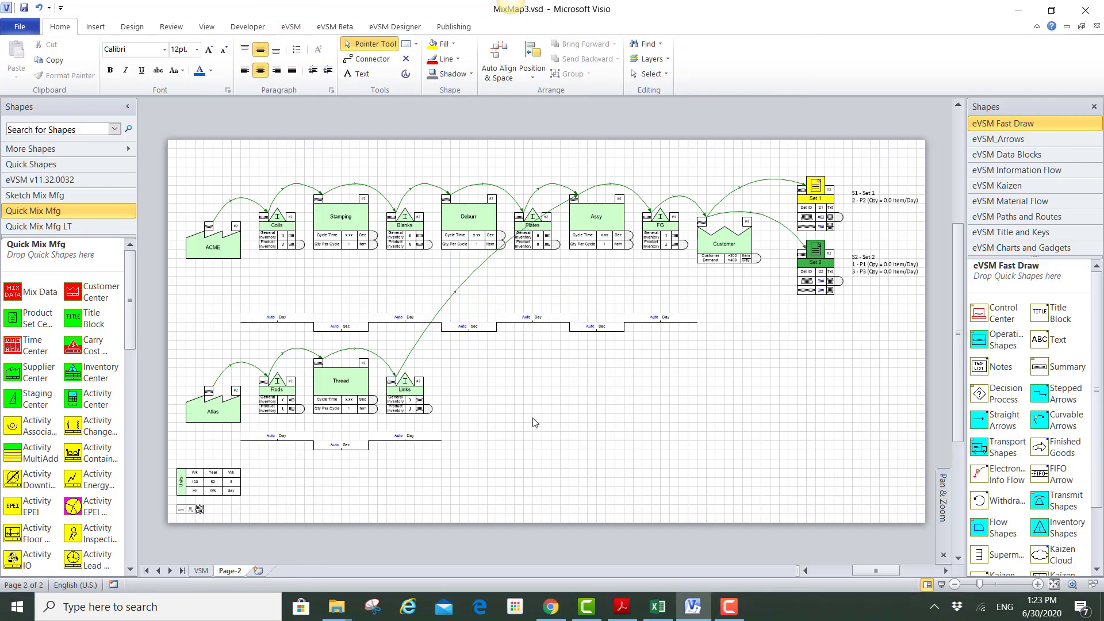
- Display the S1/S2 set gates on the flow arrows and set the Links–Plates S2 gate open
left_click(292, 27)
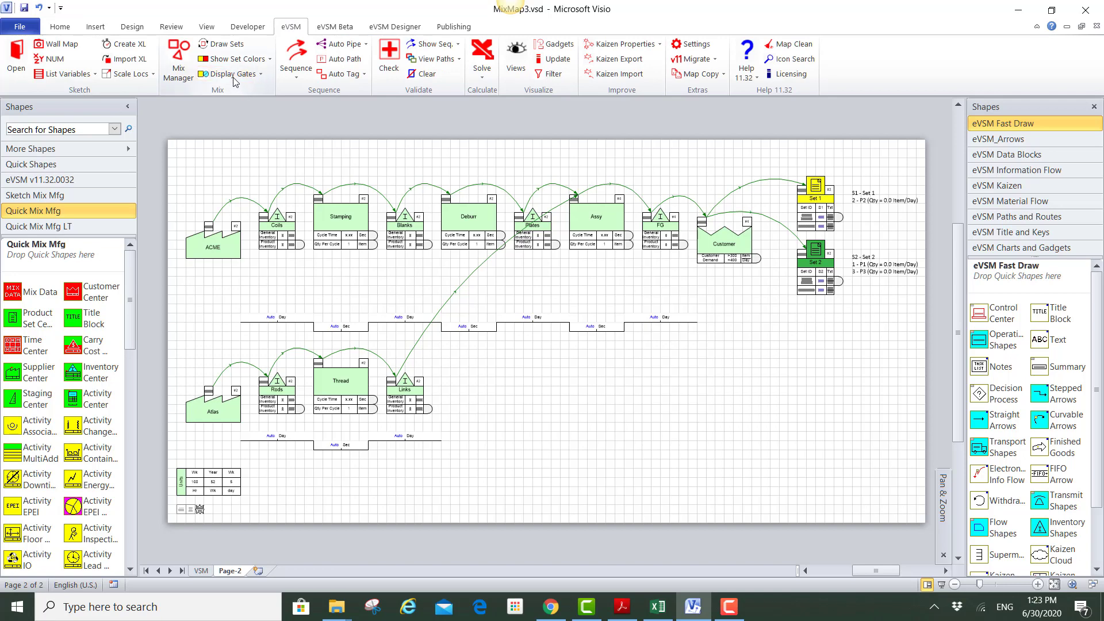
left_click(230, 74)
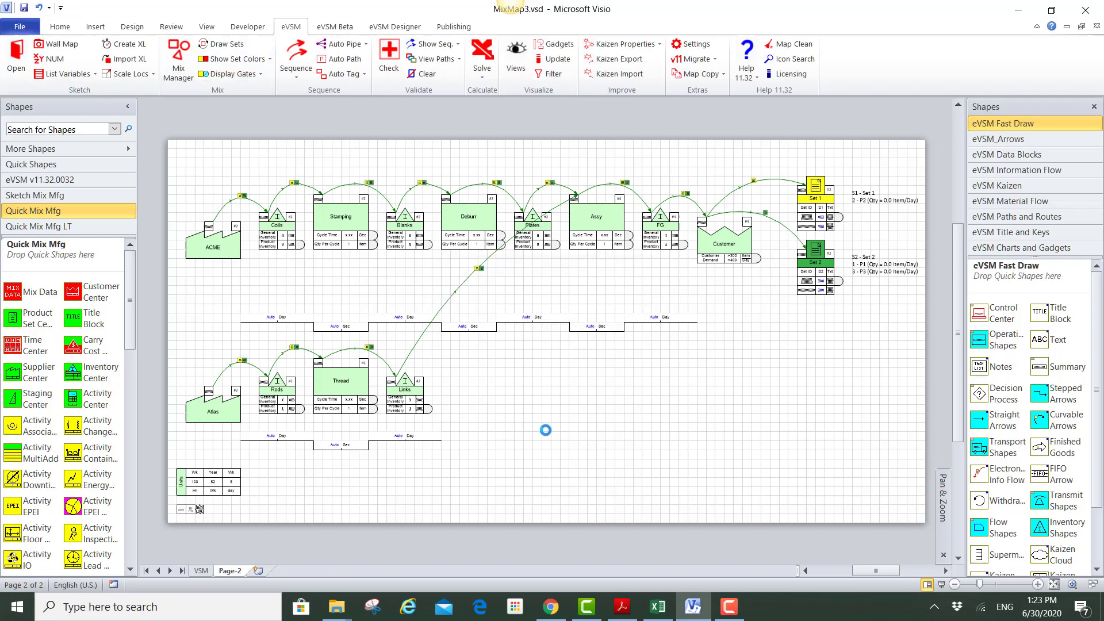
left_click(480, 269)
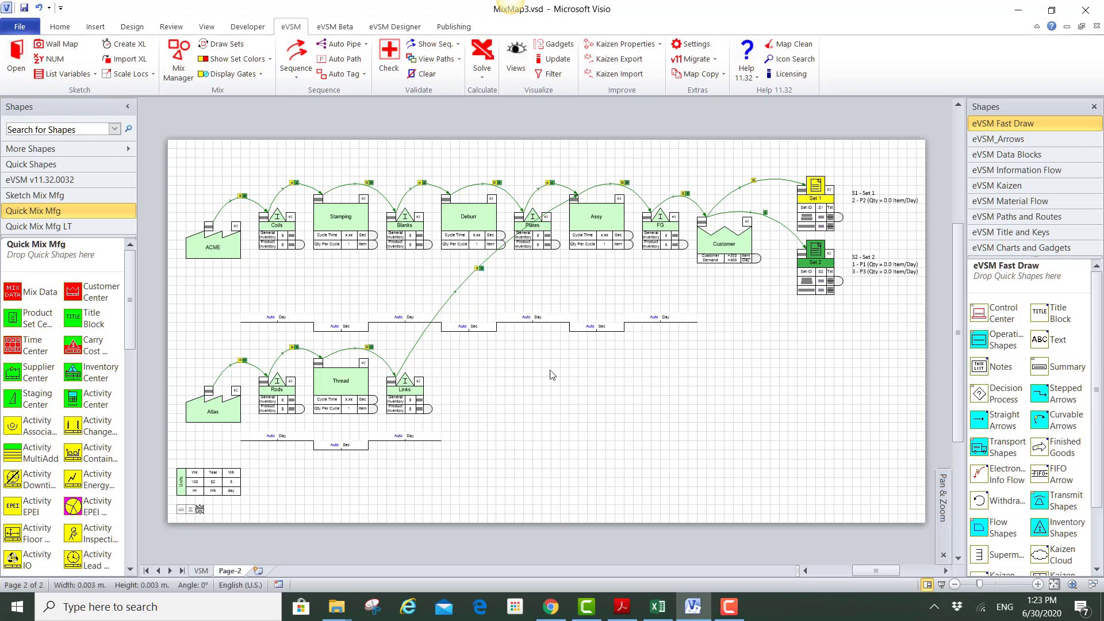
scroll(556, 383, "up", 5)
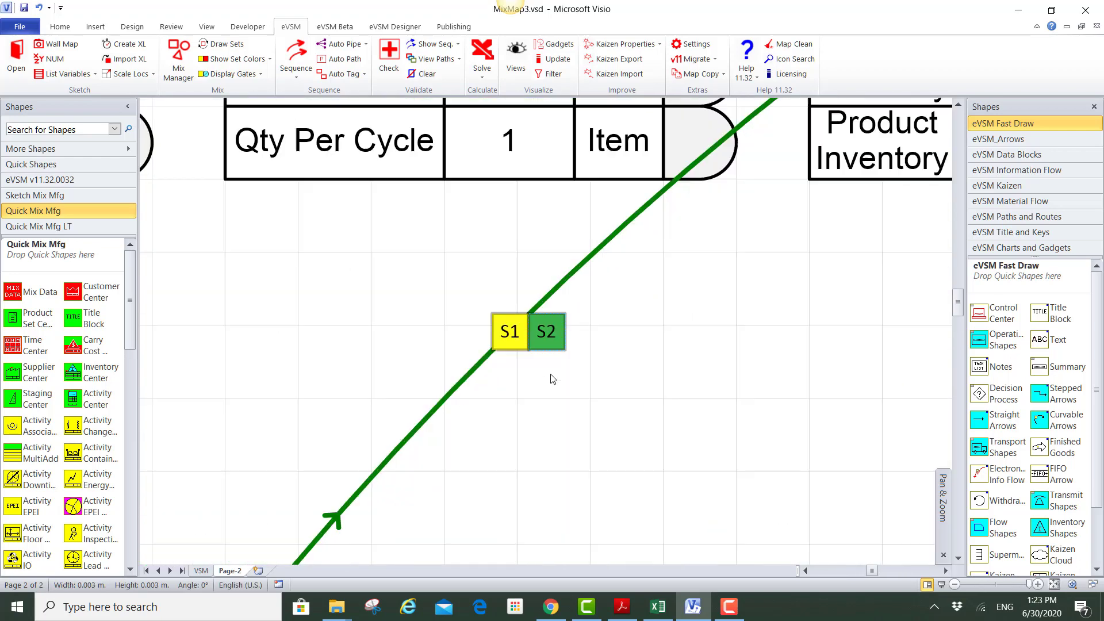
right_click(549, 337)
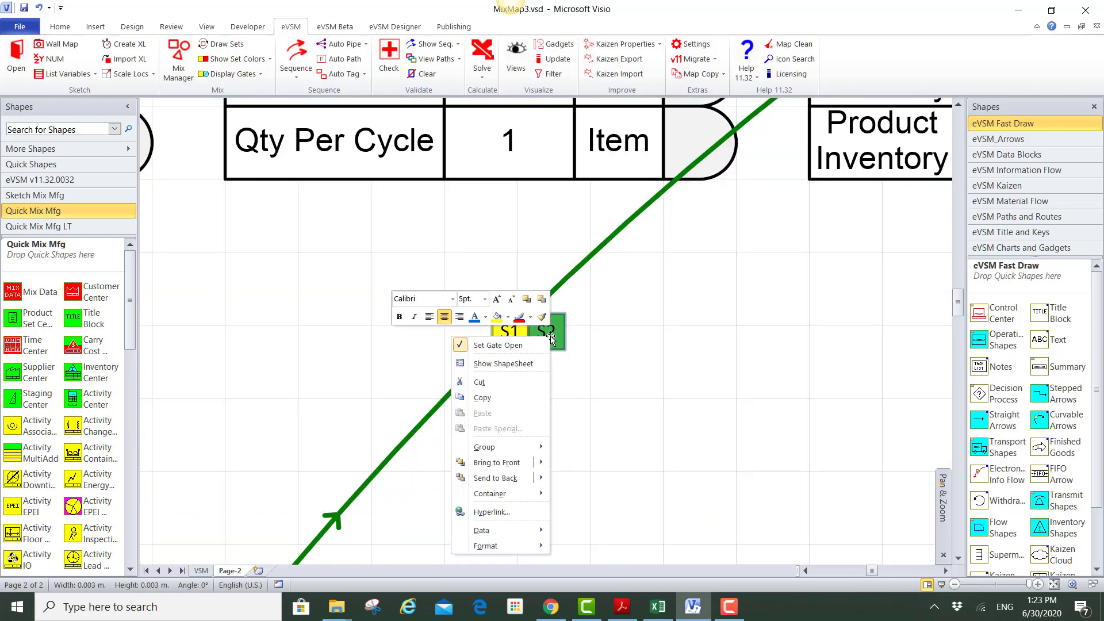
left_click(524, 348)
left_click(670, 459)
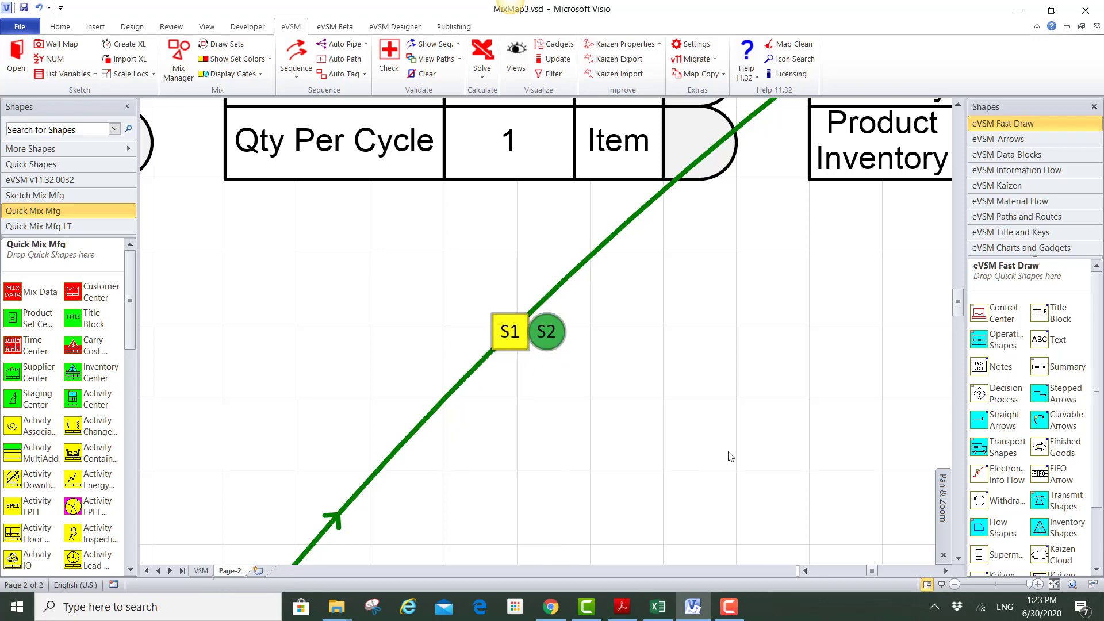
key("ctrl+shift+w")
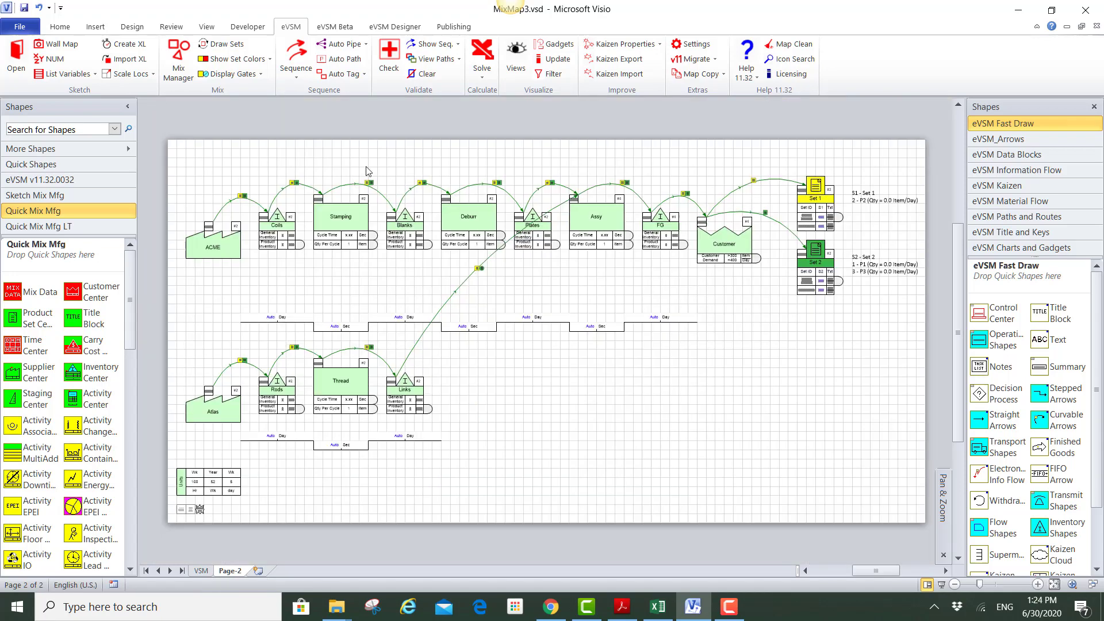
- Colour flow paths by product set, set Coils' inventory to 1000 and Stamping's cycle time to 45
left_click(228, 64)
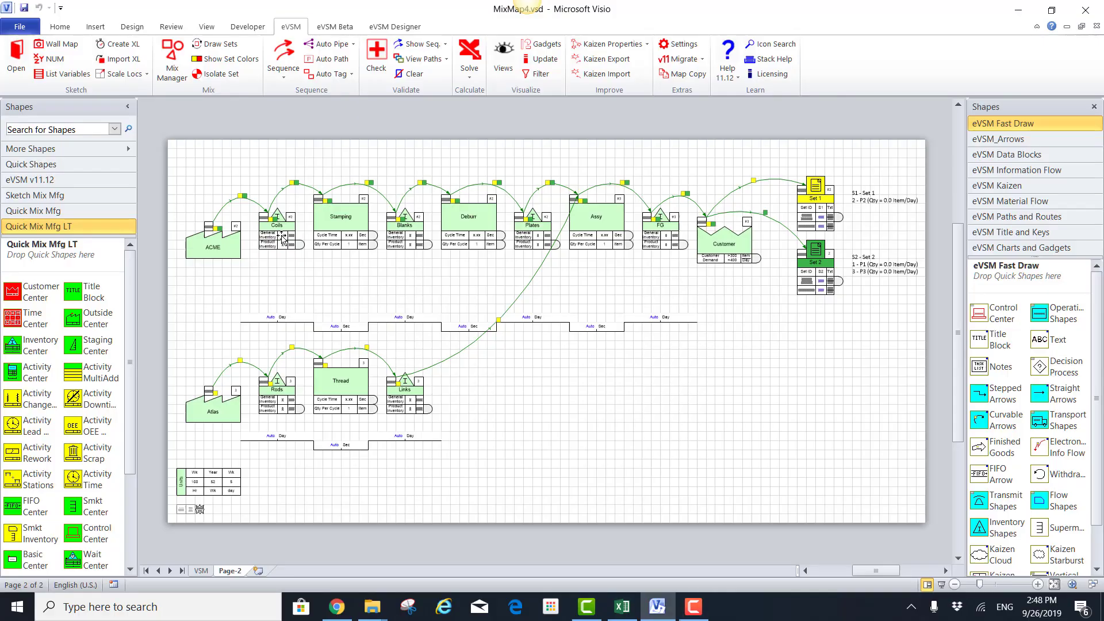
left_click(281, 236)
scroll(308, 312, "up", 2)
scroll(308, 312, "up", 1)
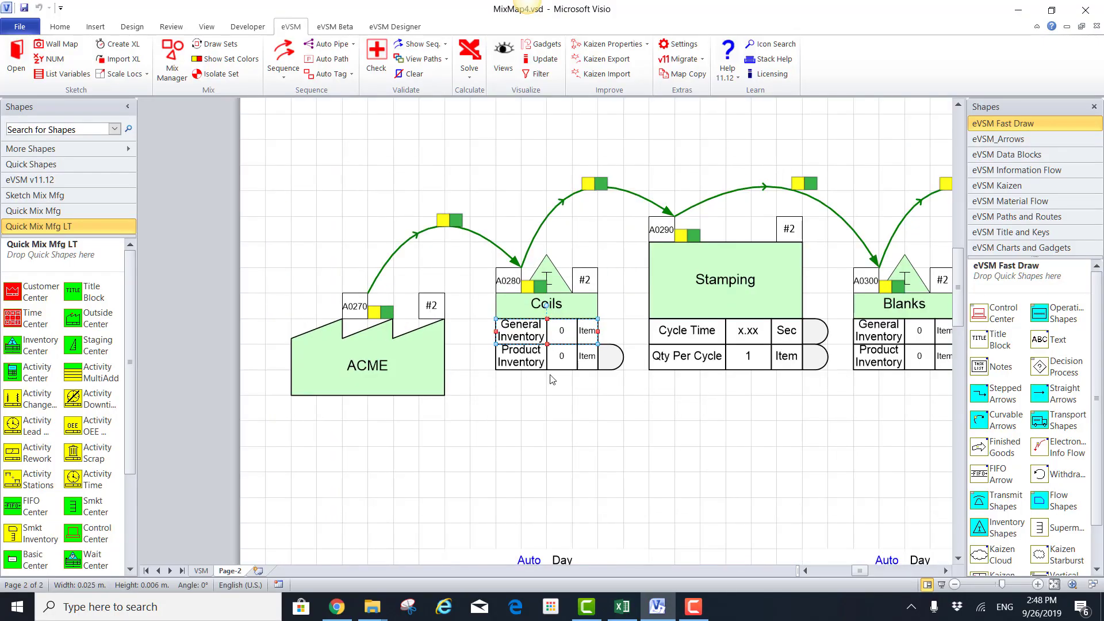
double_click(562, 333)
type("4")
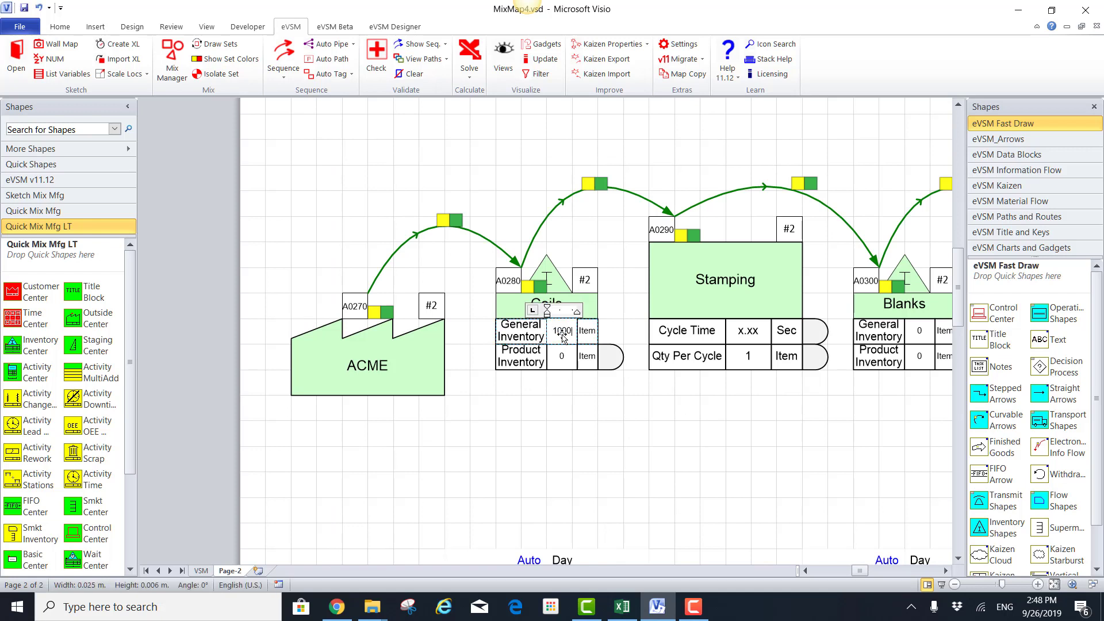
left_click(688, 453)
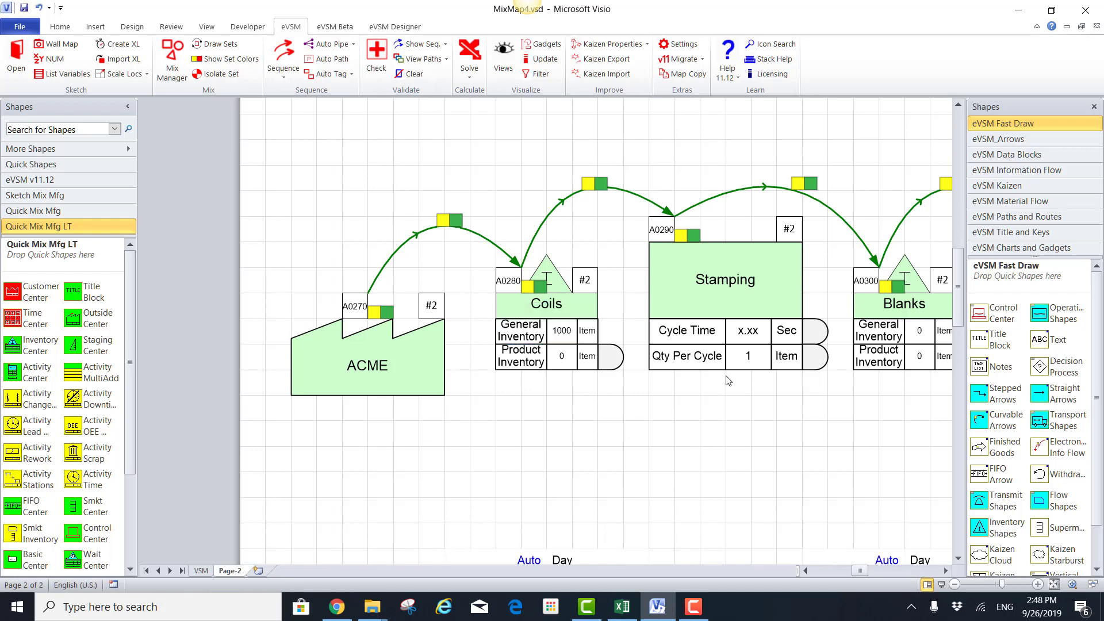
double_click(749, 333)
type("45")
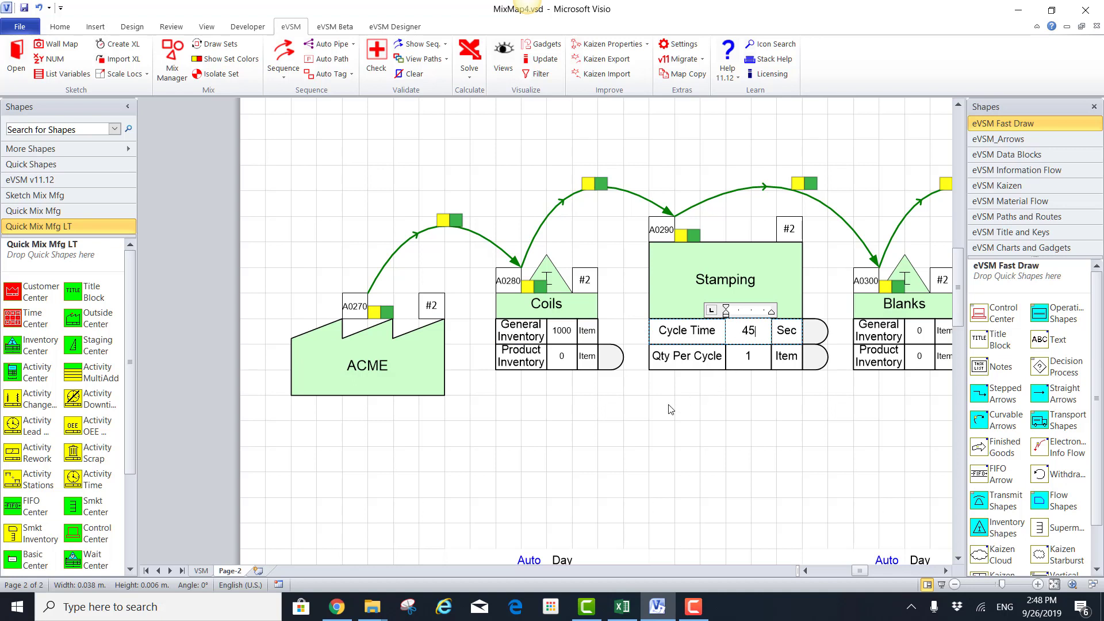
left_click(589, 440)
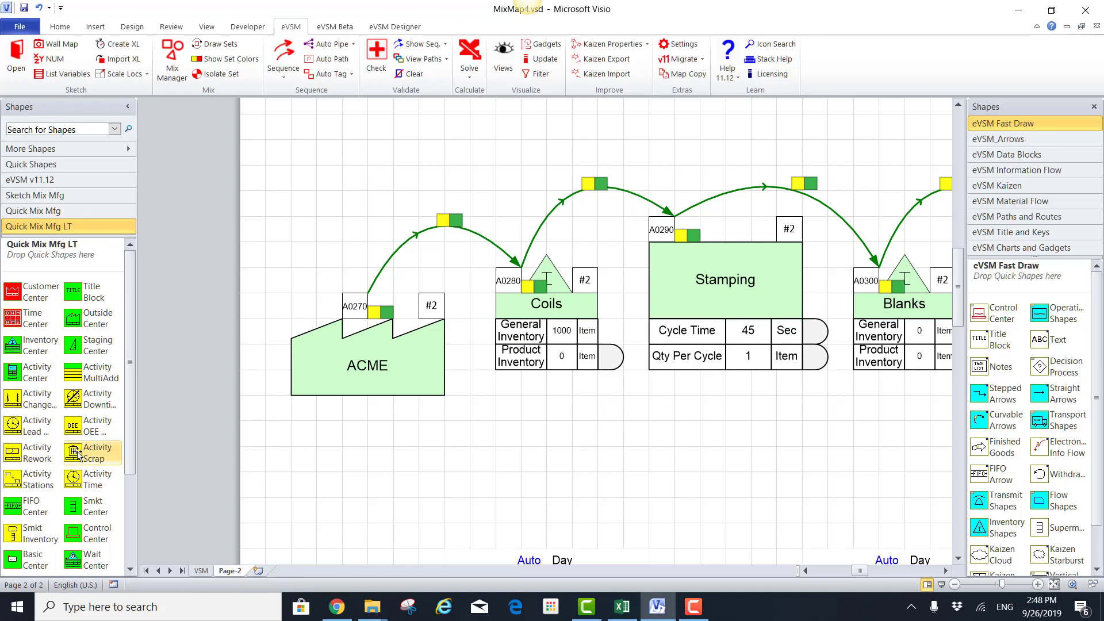
- Add a downtime row under Stamping with a value of 10%
left_click_drag(73, 402, 728, 389)
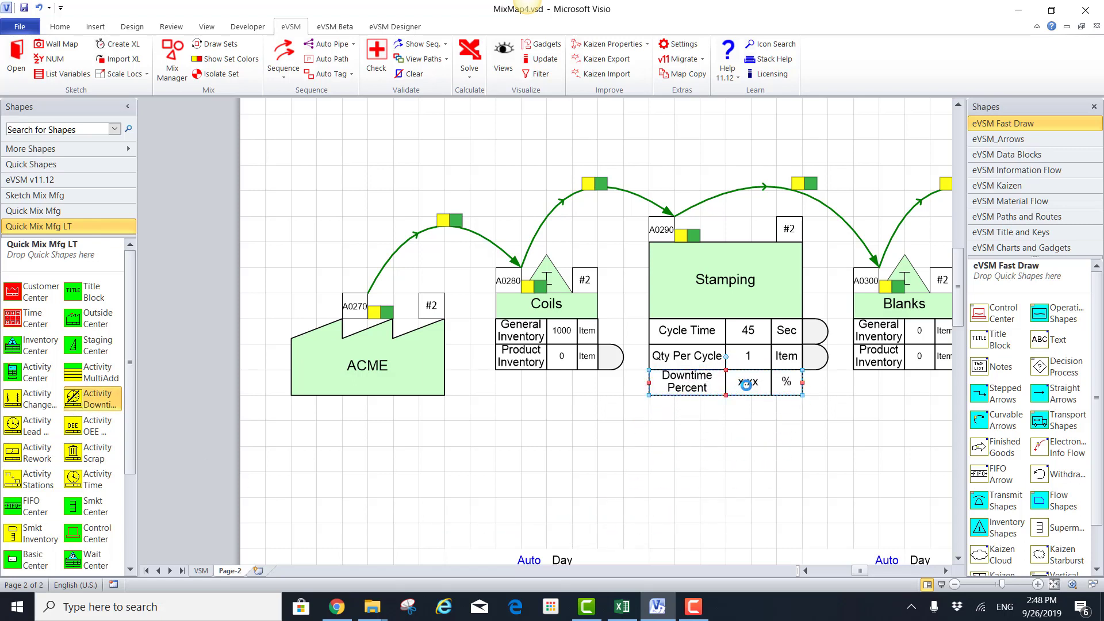
double_click(746, 384)
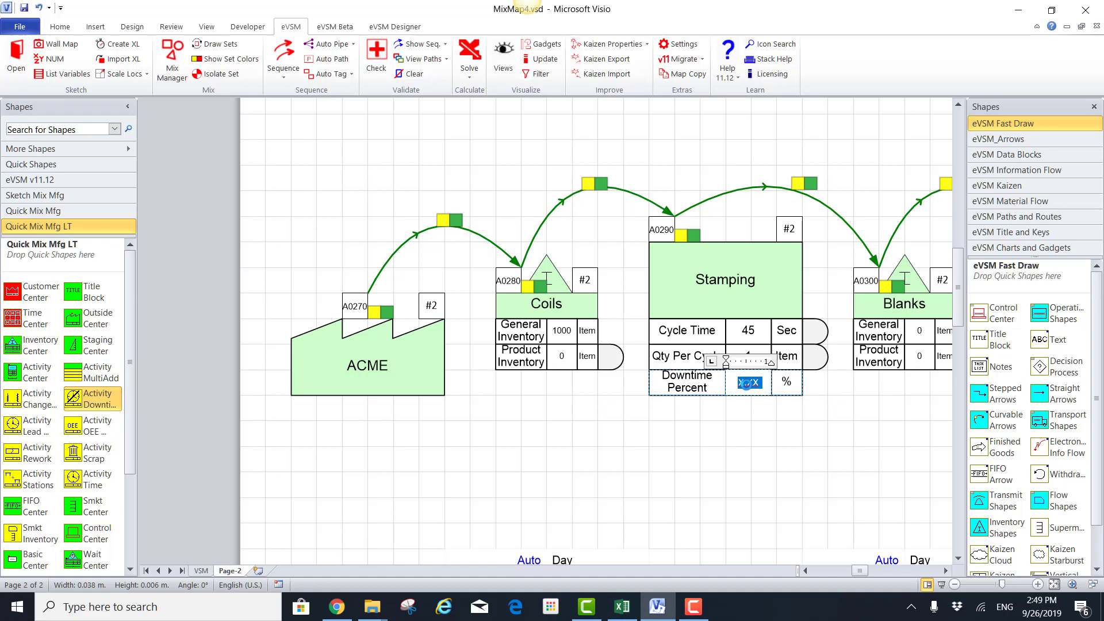
type("10")
left_click(507, 464)
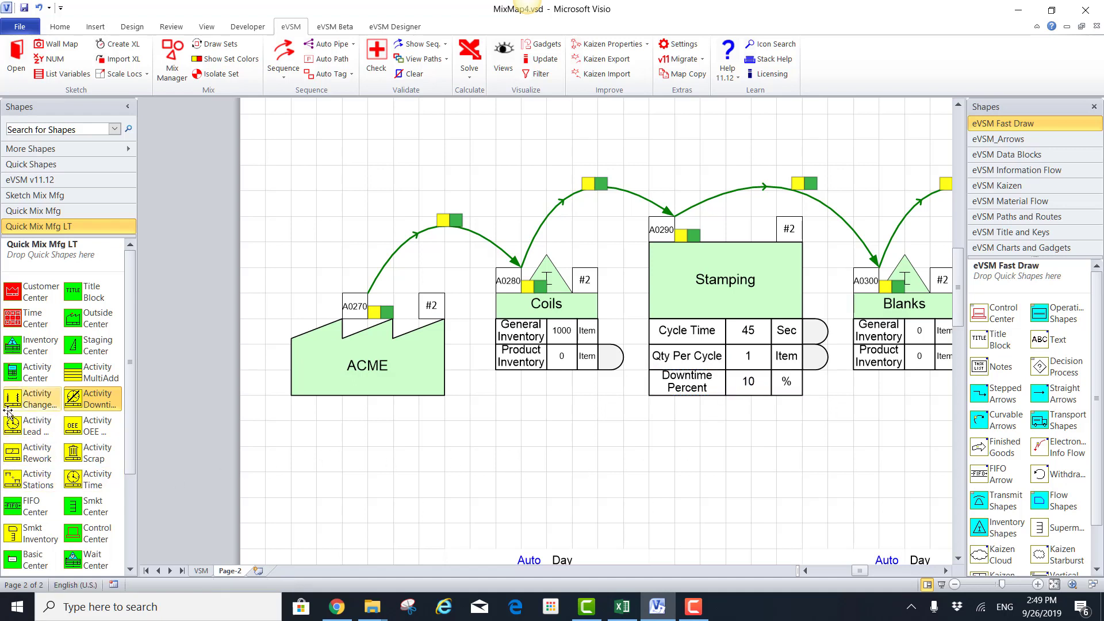
- Add changeover rows under Stamping: 3 changeovers per day at 60 minutes each
left_click_drag(24, 404, 749, 518)
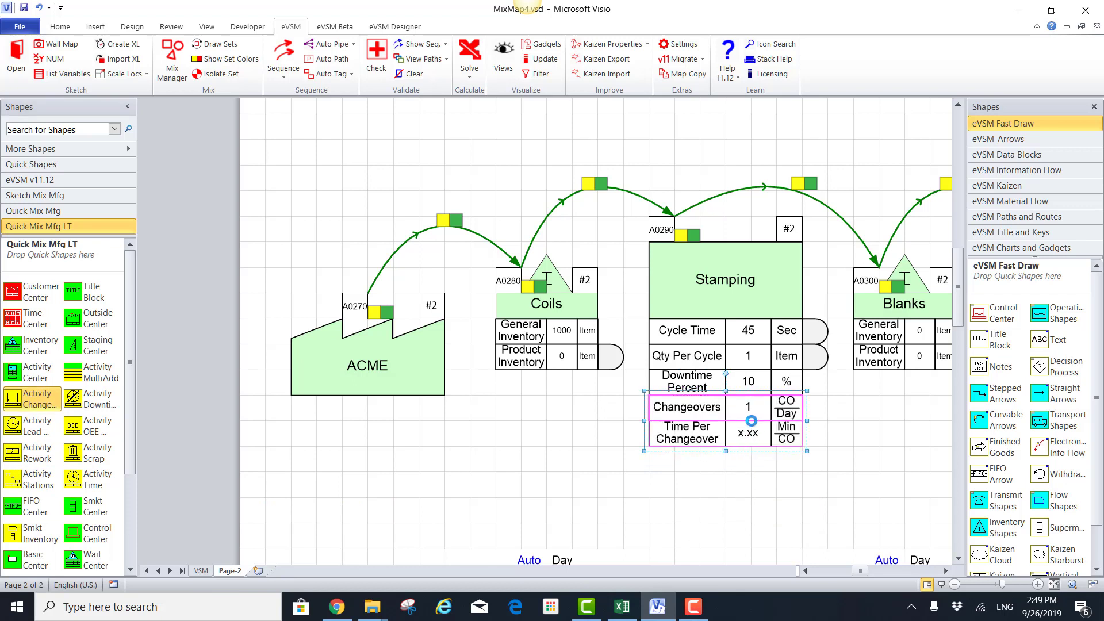
left_click(750, 409)
type("3")
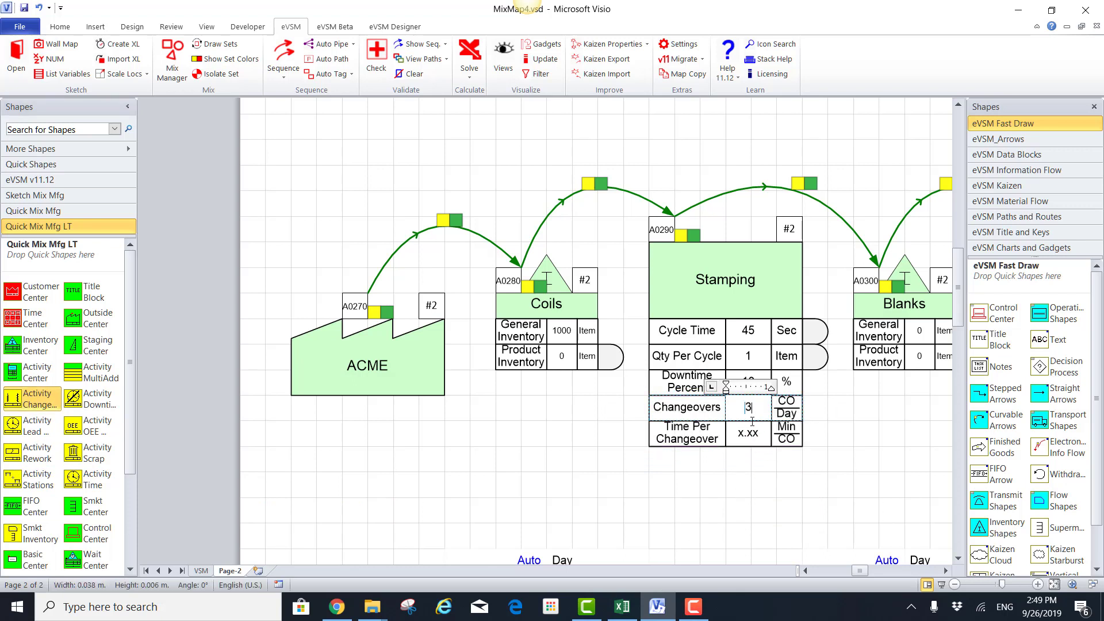
left_click(751, 440)
type("60")
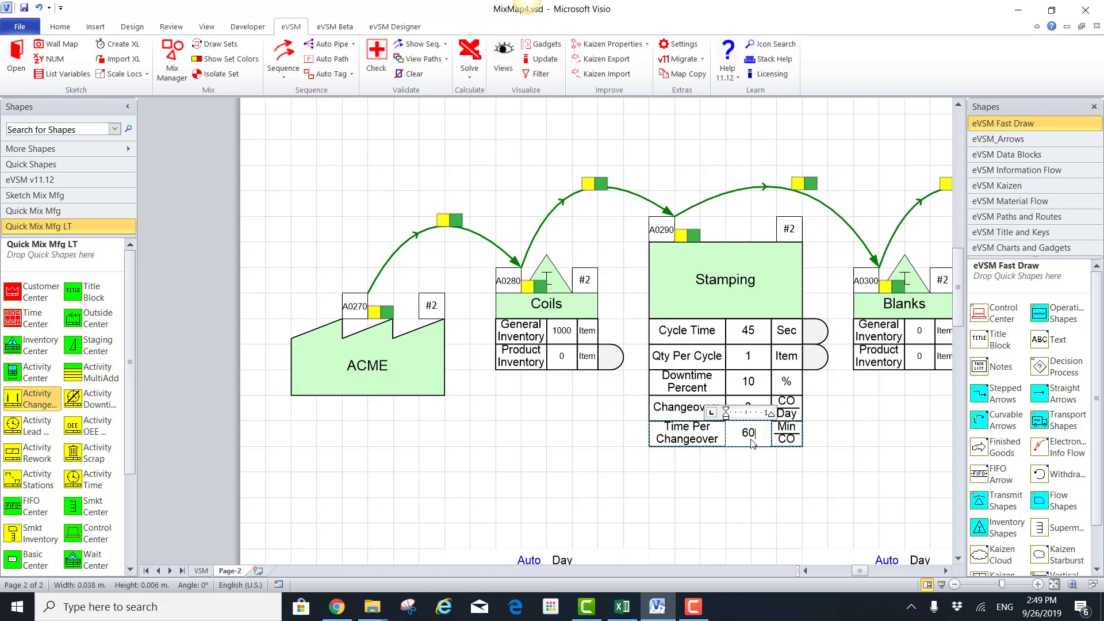
left_click(719, 494)
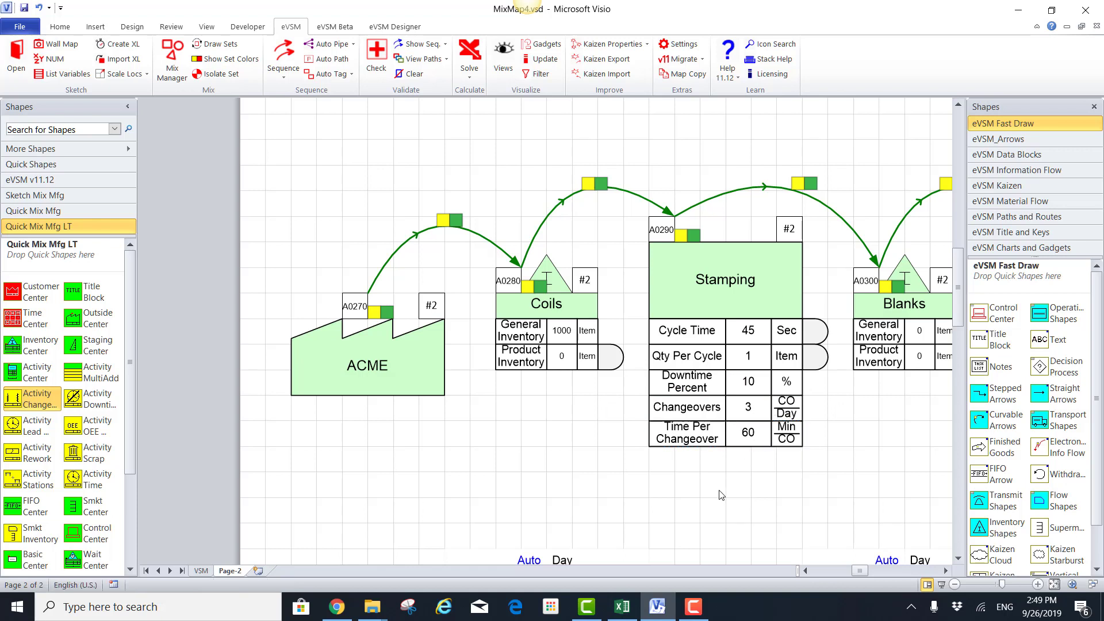
left_click(946, 571)
- Set Blanks' general inventory to 1000 and Deburr's cycle time to 90 seconds
left_click(946, 571)
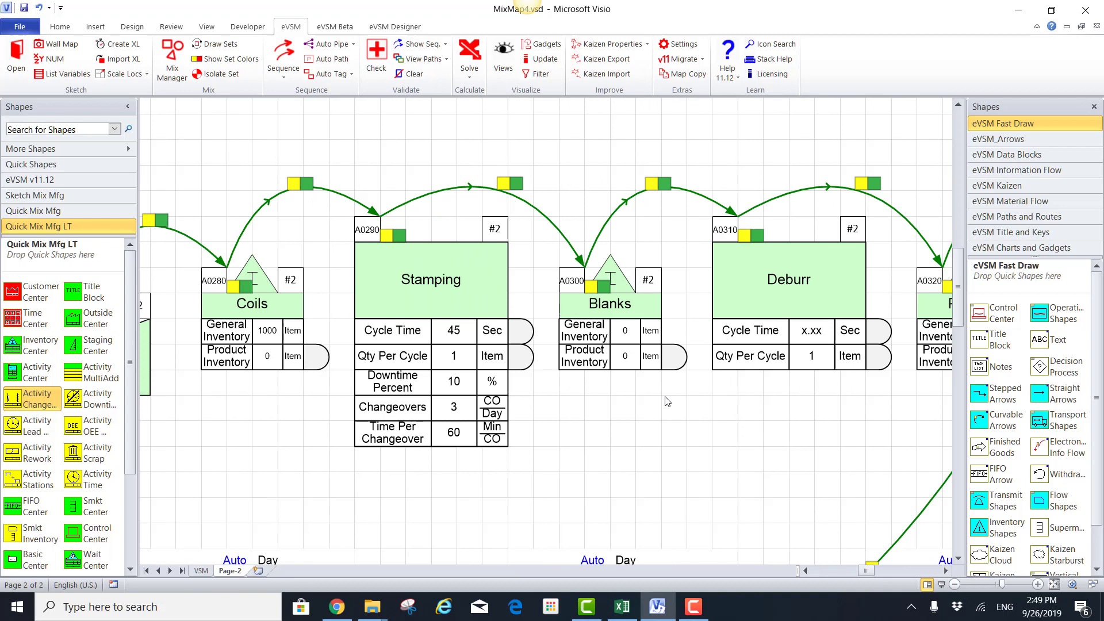
left_click(629, 333)
type("100")
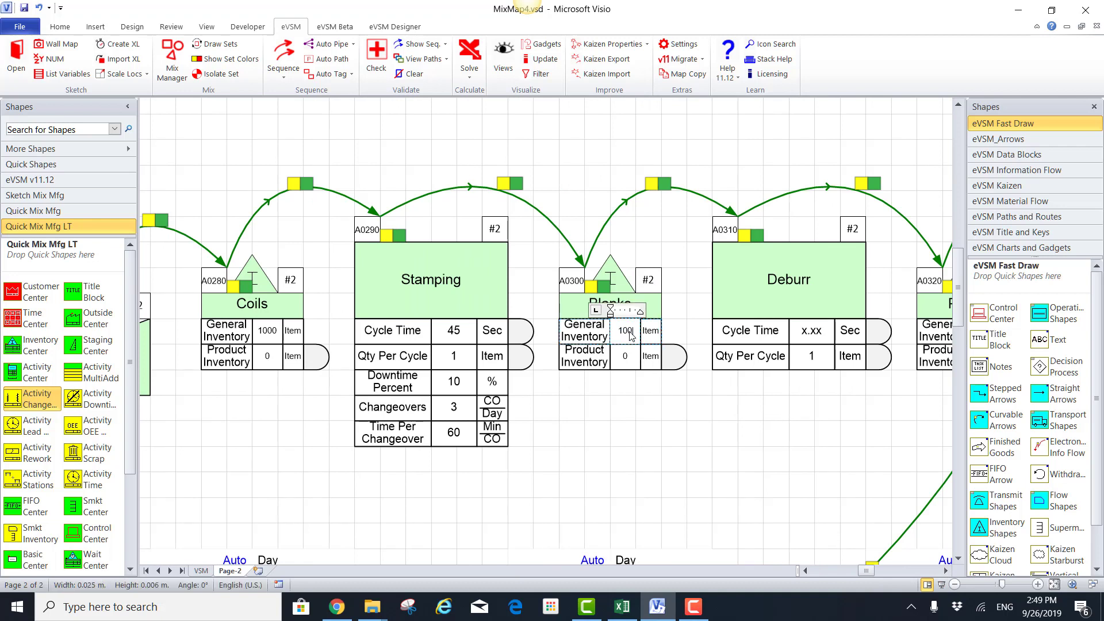
type("0")
left_click(814, 337)
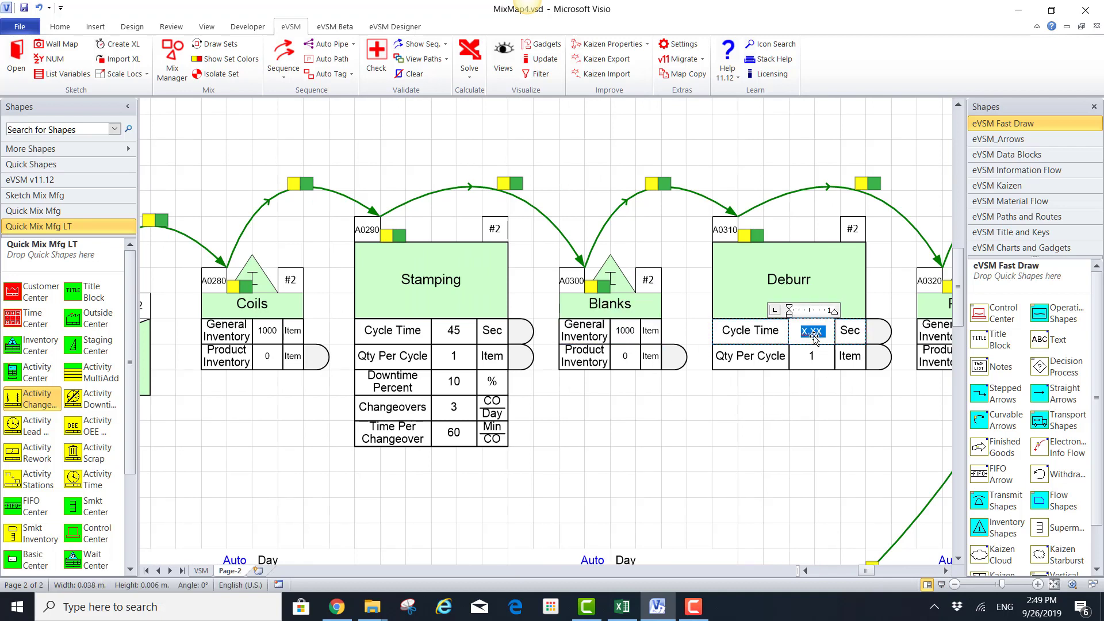
type("90")
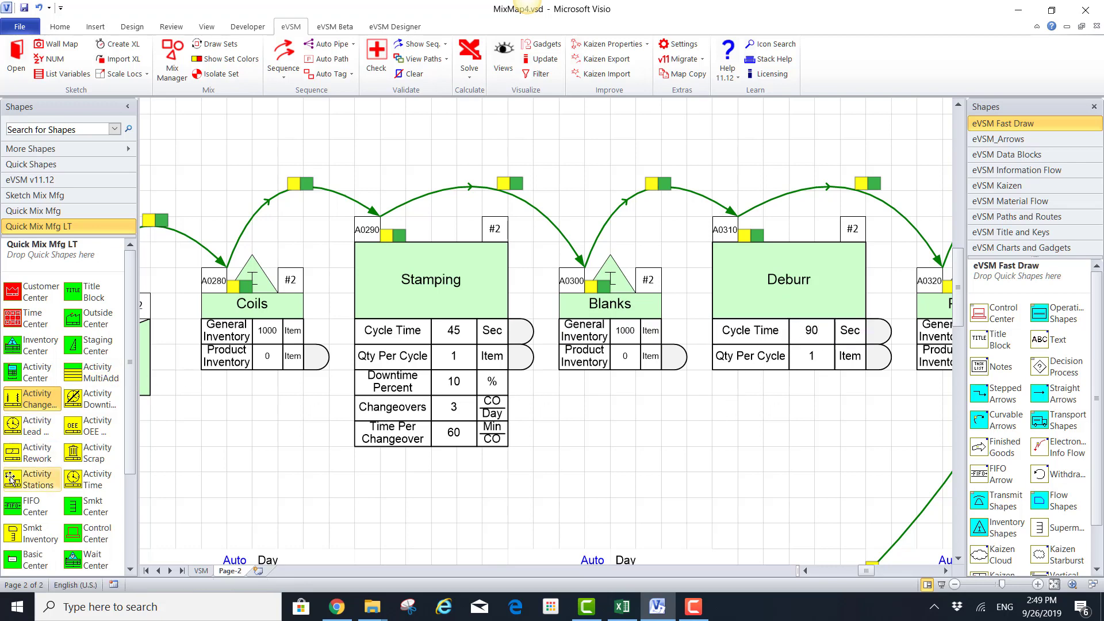
- Add a stations row to Deburr with 3 stations, then start editing Plates' general inventory
left_click_drag(35, 479, 812, 383)
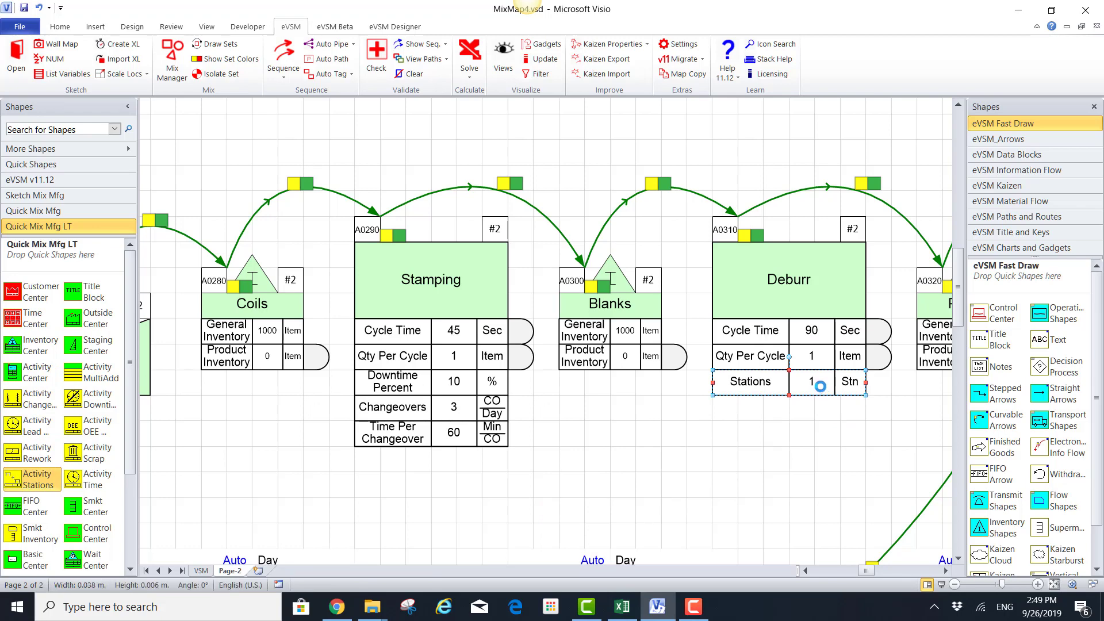
type("3")
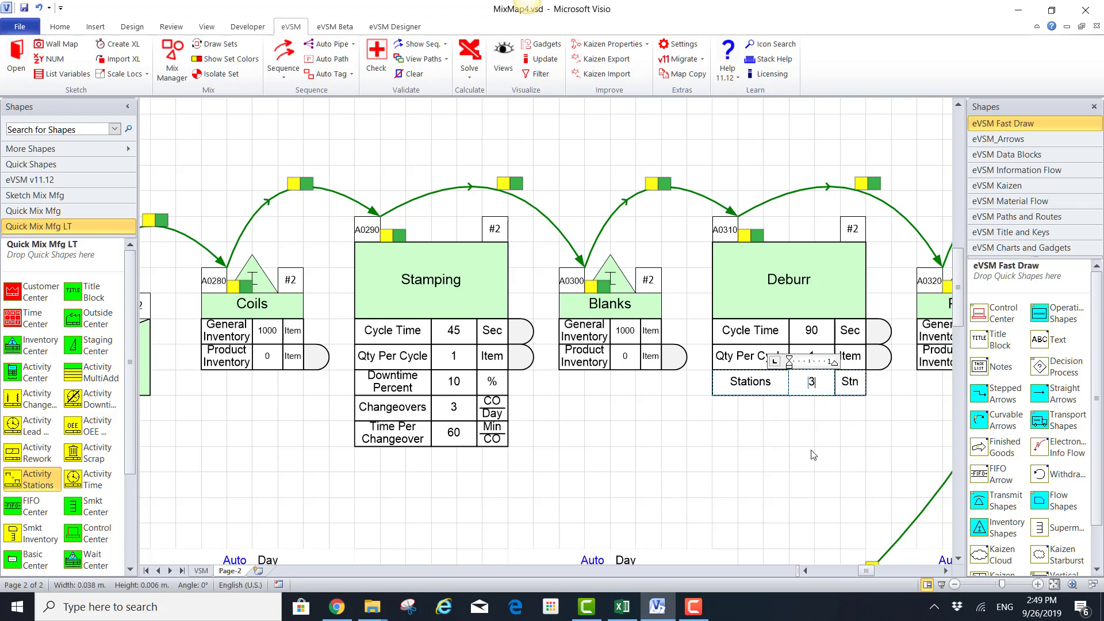
left_click(814, 455)
left_click(946, 571)
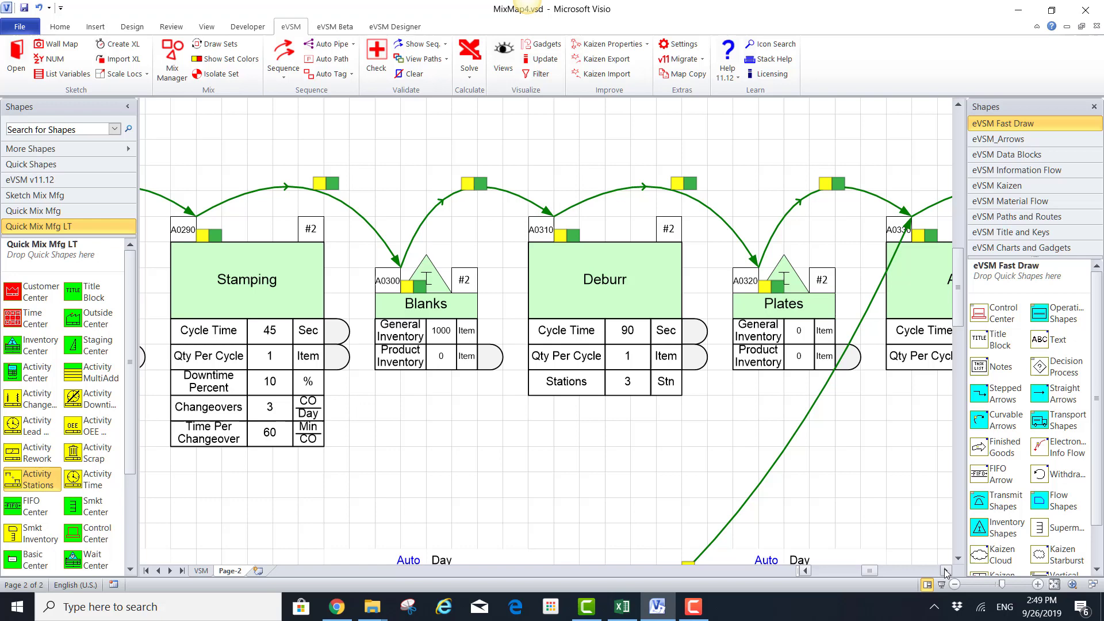
left_click(946, 571)
double_click(584, 336)
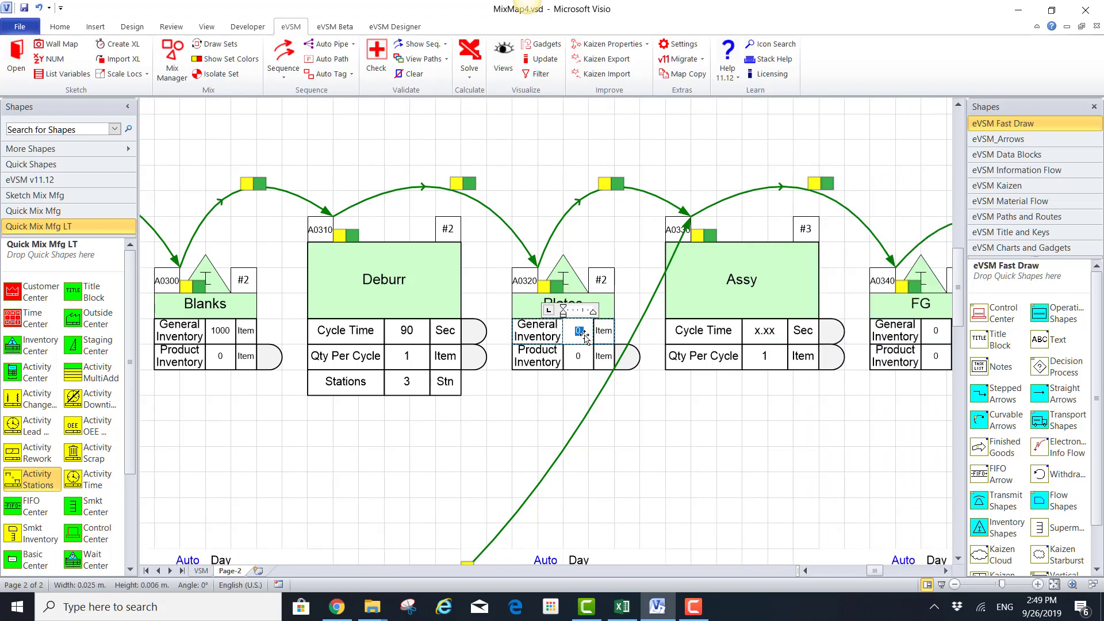
- Set Plates' inventory to 1000 and give Assy product-specific cycle times of 45 (P1) and 90 (P2)
type("1000")
left_click(658, 434)
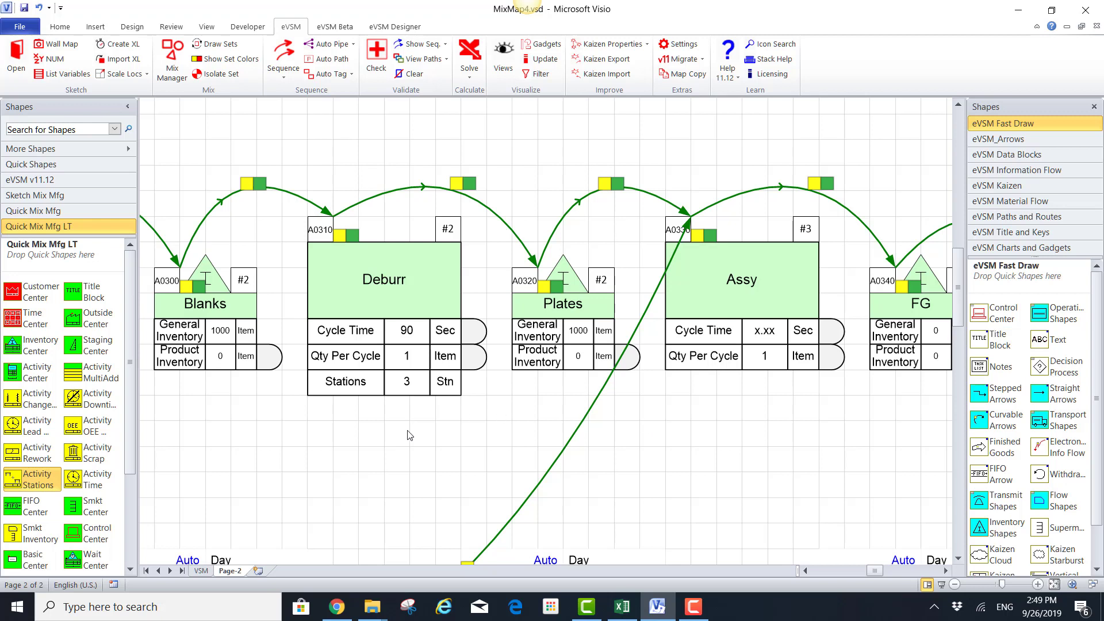
left_click(830, 334)
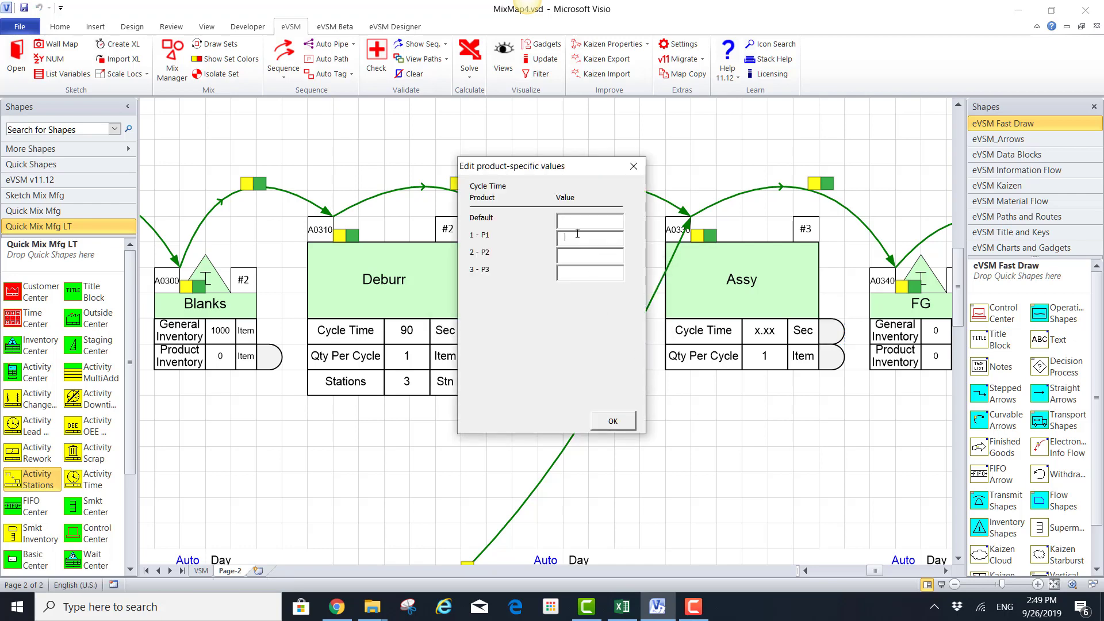
type("45")
left_click(582, 253)
type("90")
left_click(613, 421)
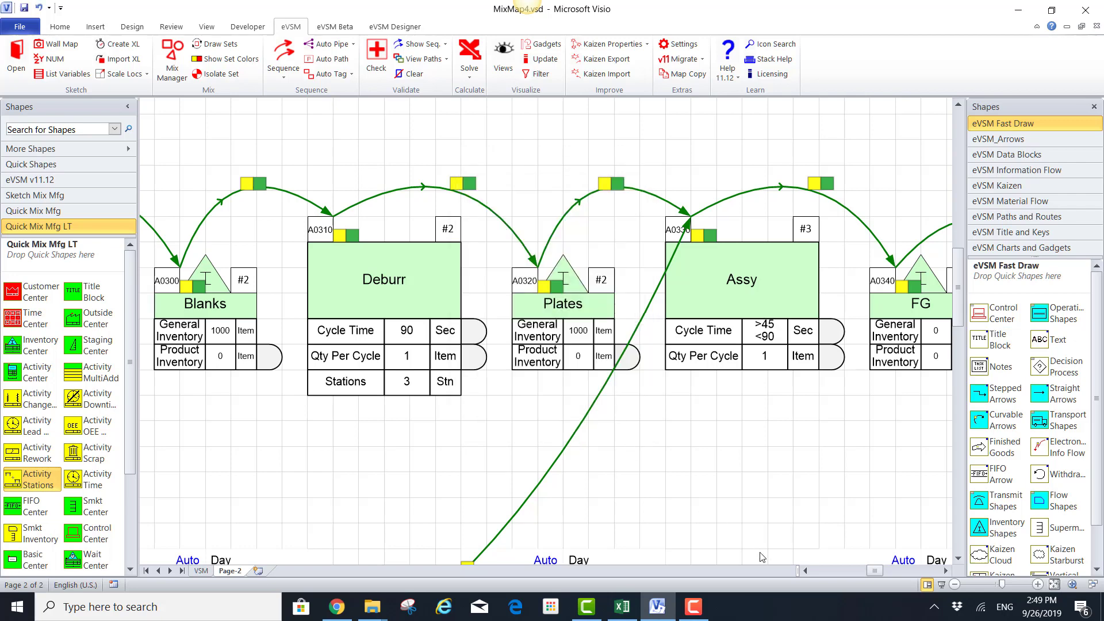
- Set FG's general inventory to 2000
left_click(945, 571)
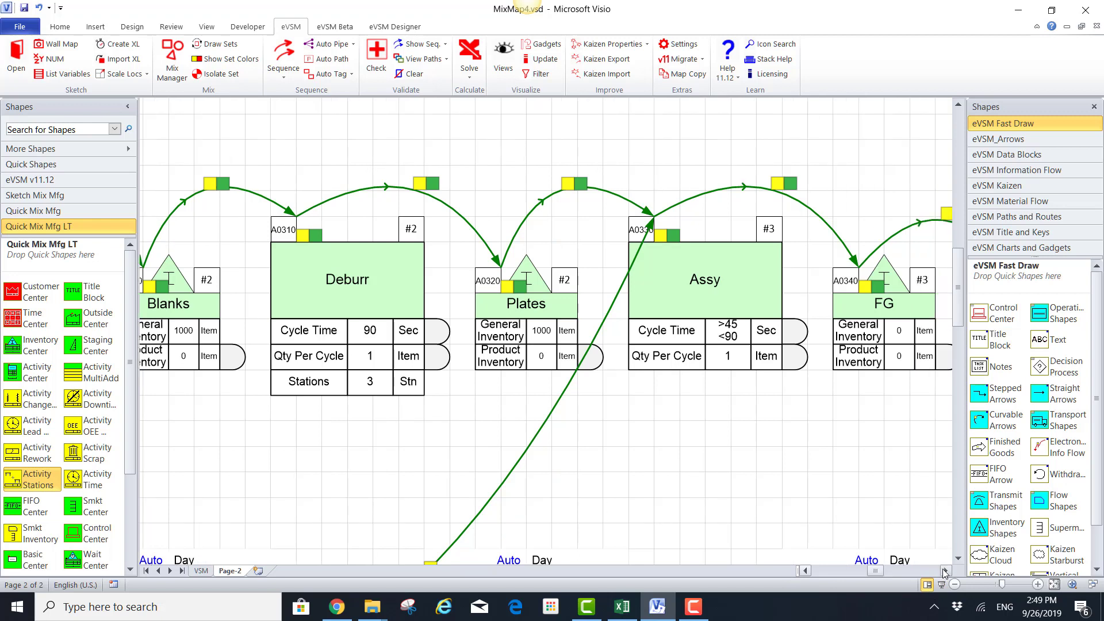
left_click(945, 570)
left_click(643, 332)
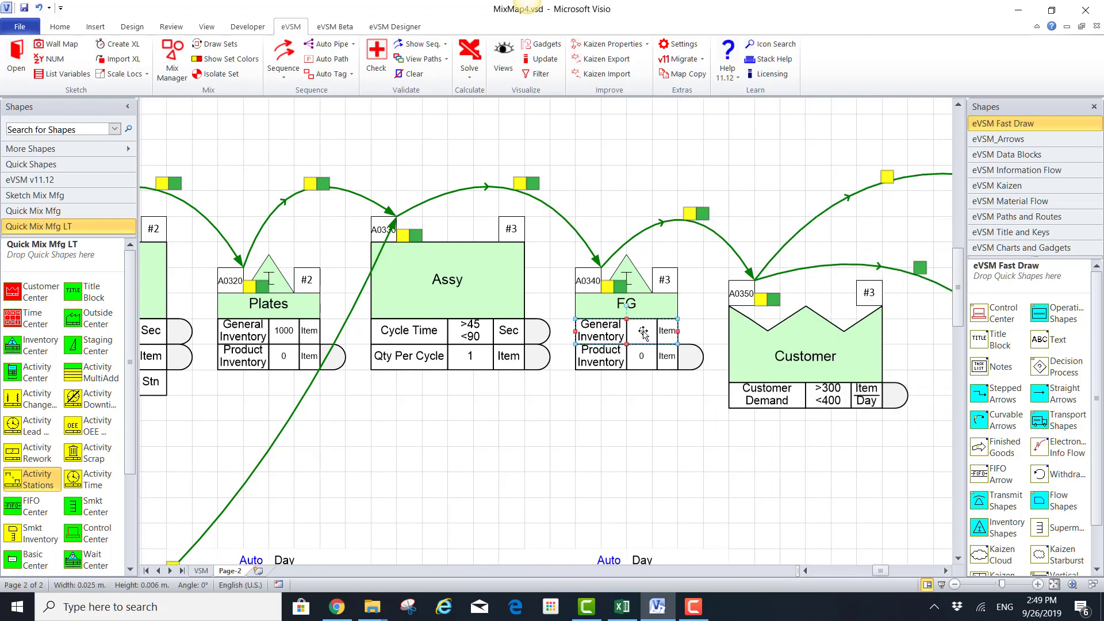
type("2")
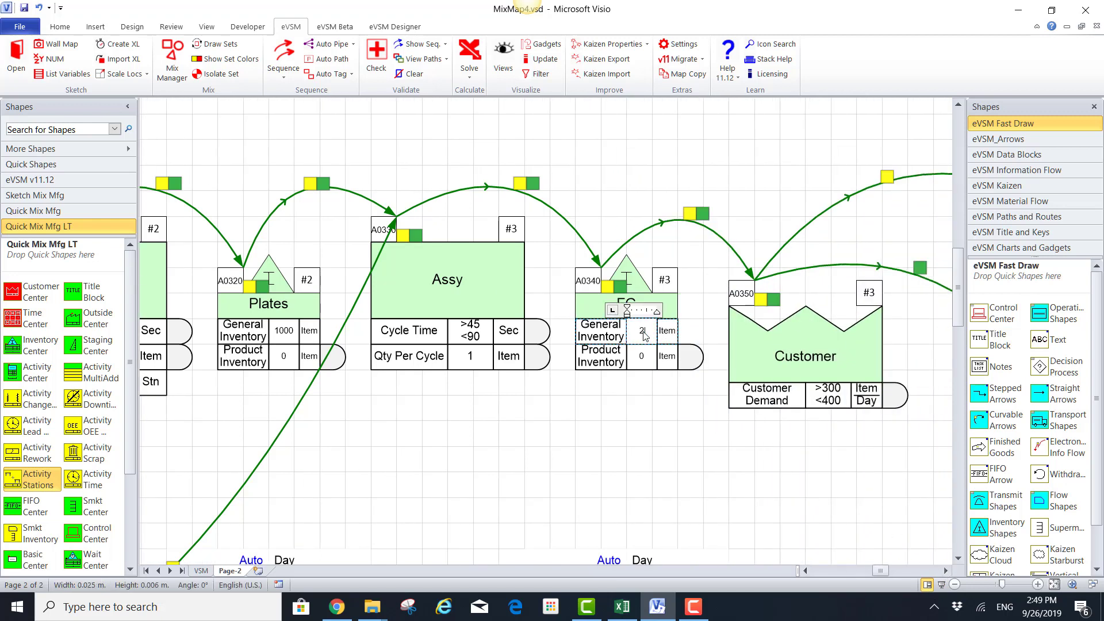
type("000")
key("Escape")
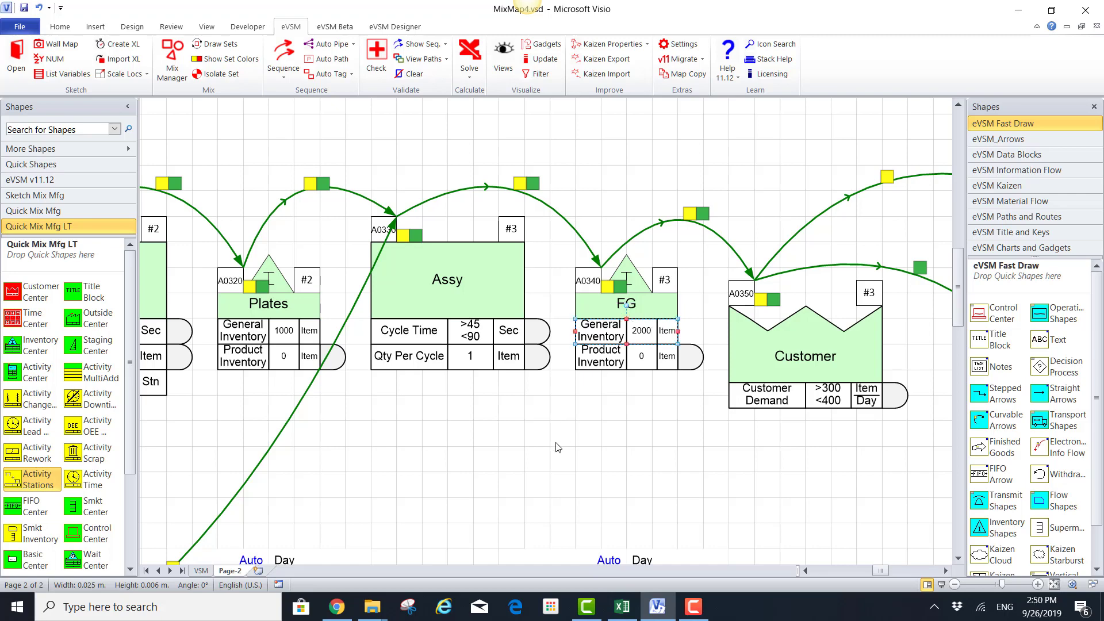
left_click(556, 447)
scroll(557, 448, "down", 3)
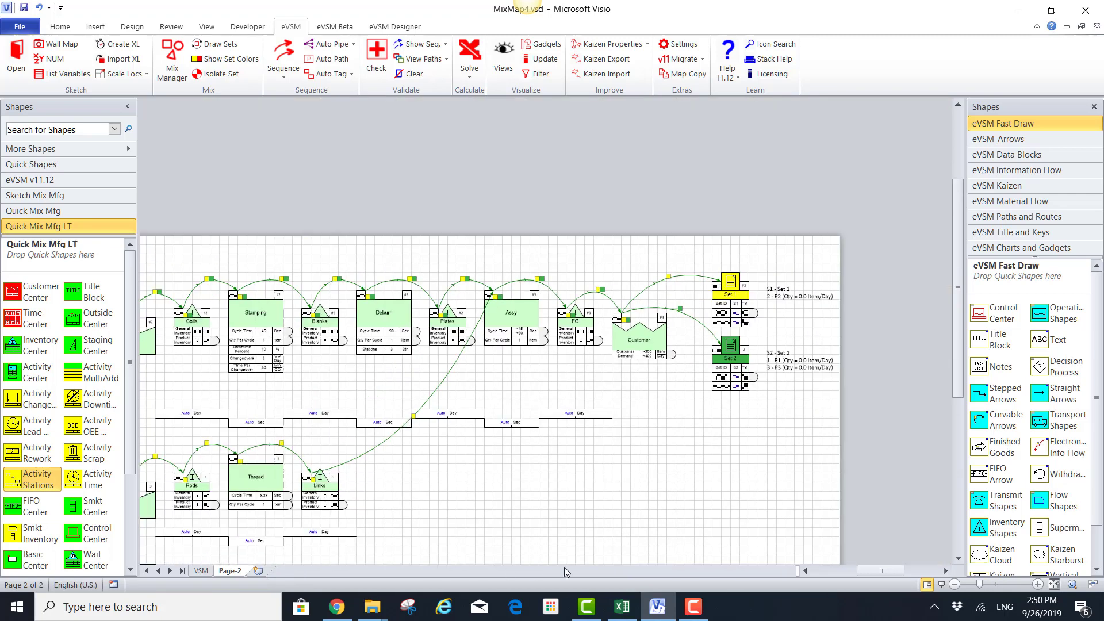
- Set Rods' general inventory to 1000 and Thread's cycle time to 20 seconds
scroll(535, 486, "down", 3)
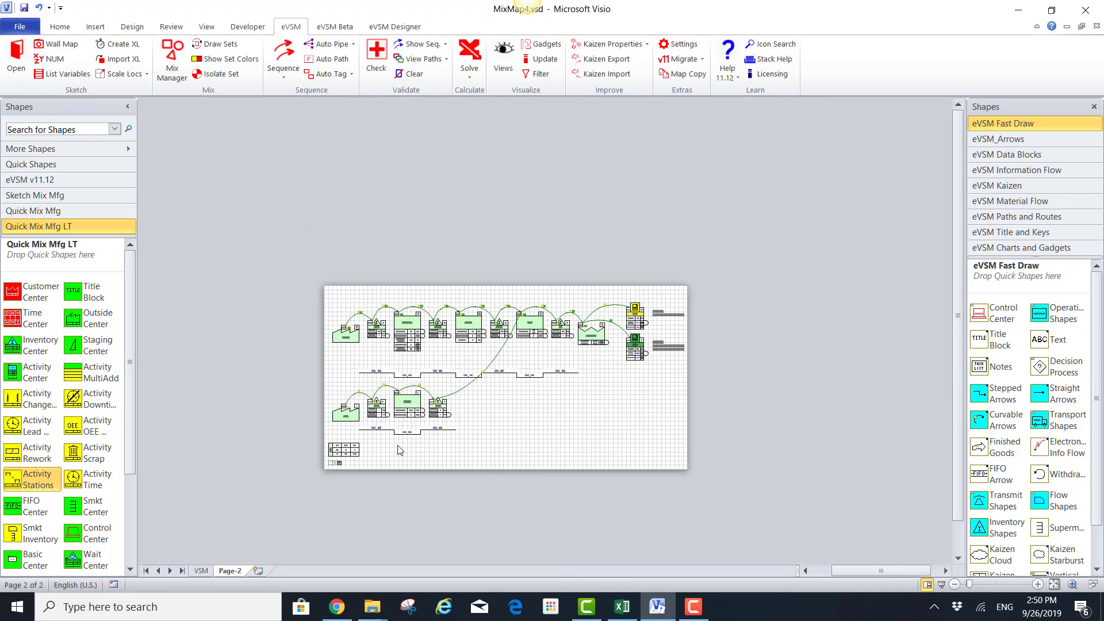
left_click(377, 413)
scroll(459, 490, "up", 5)
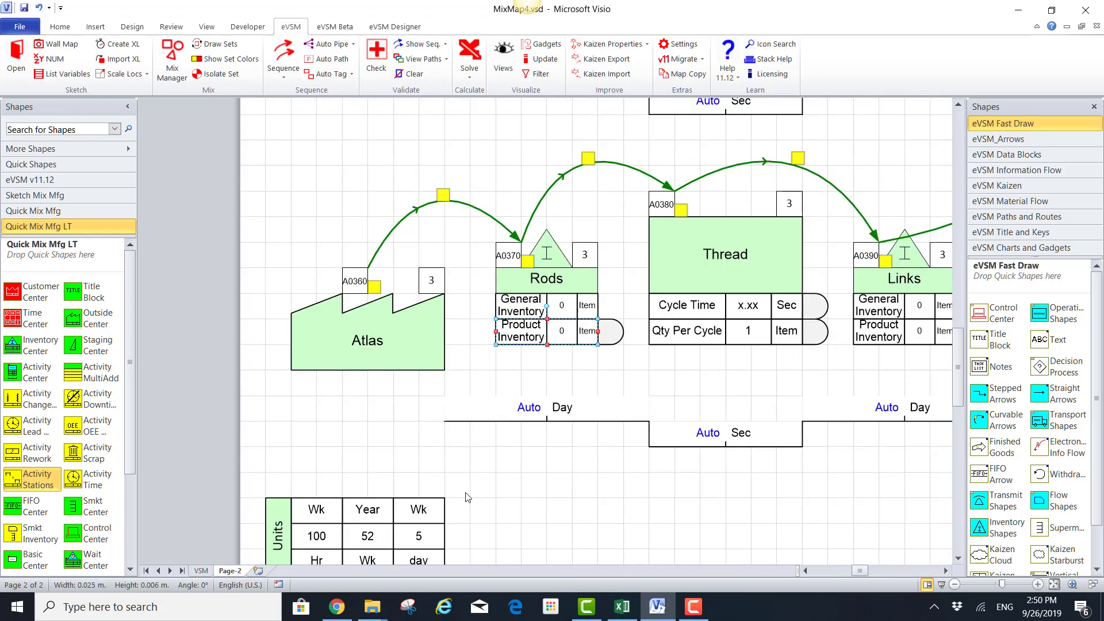
double_click(557, 306)
type("1000")
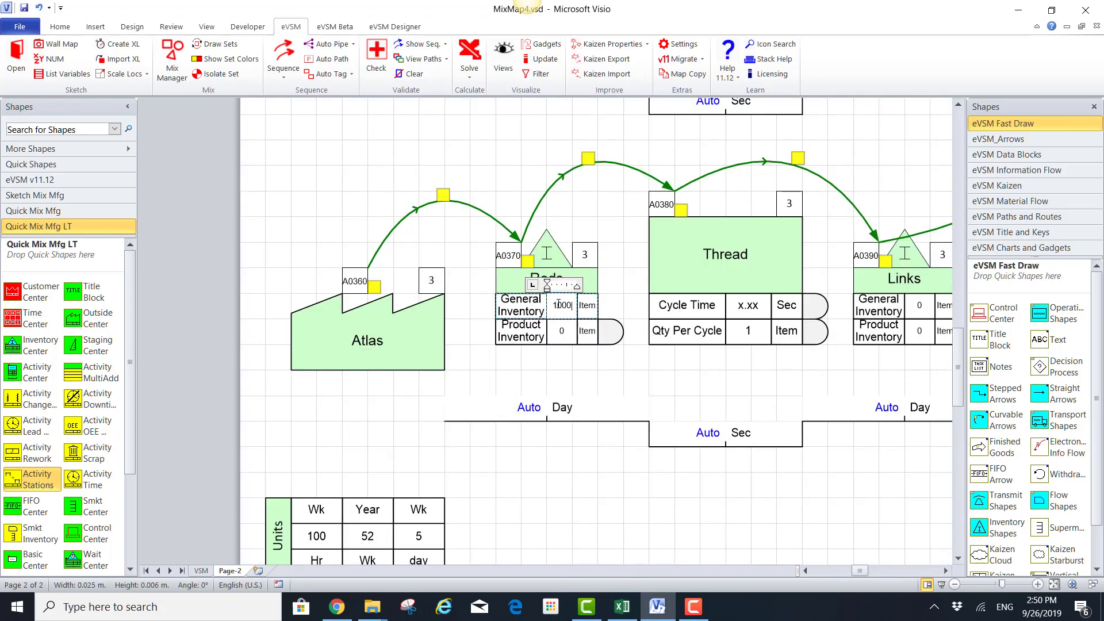
double_click(750, 308)
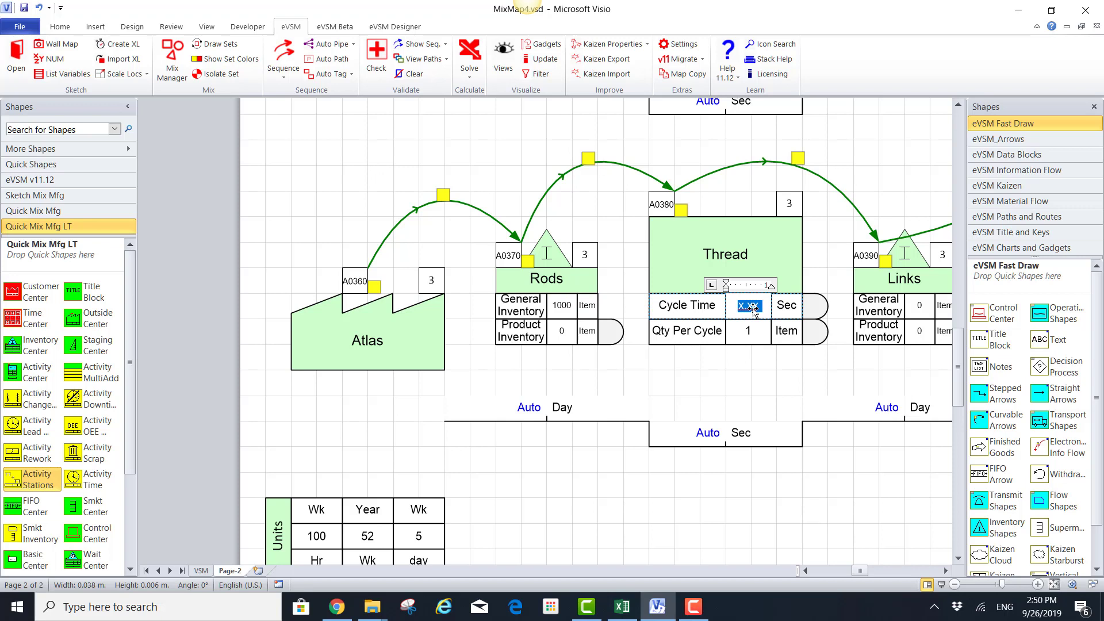
type("20")
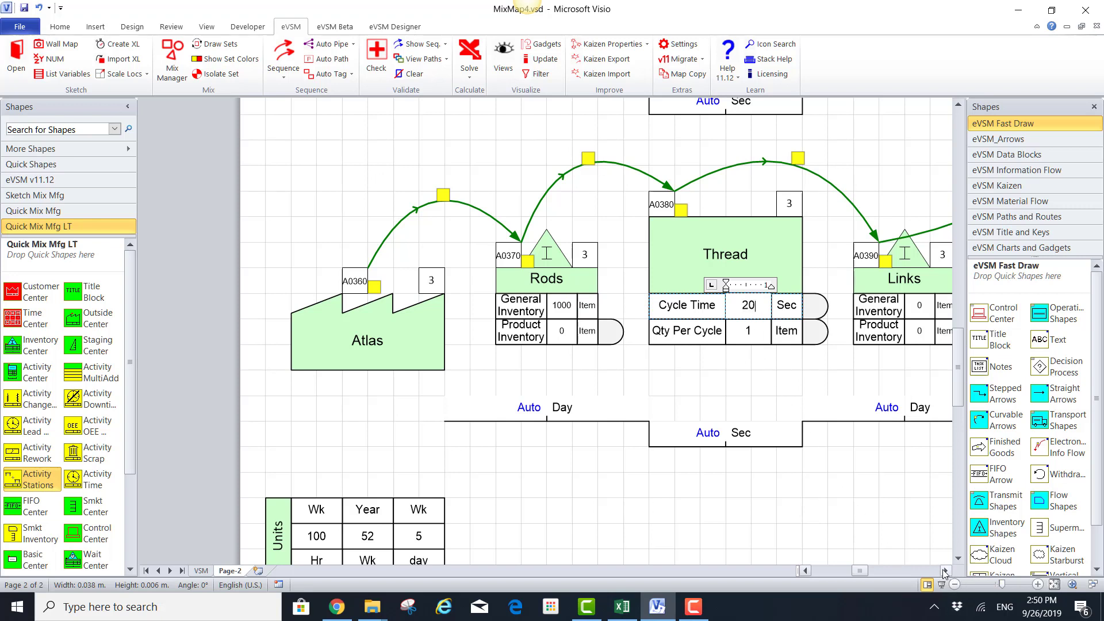
- Set Links' general inventory to 1000 and fit the whole page showing both value streams
left_click(944, 571)
left_click(943, 571)
left_click(944, 571)
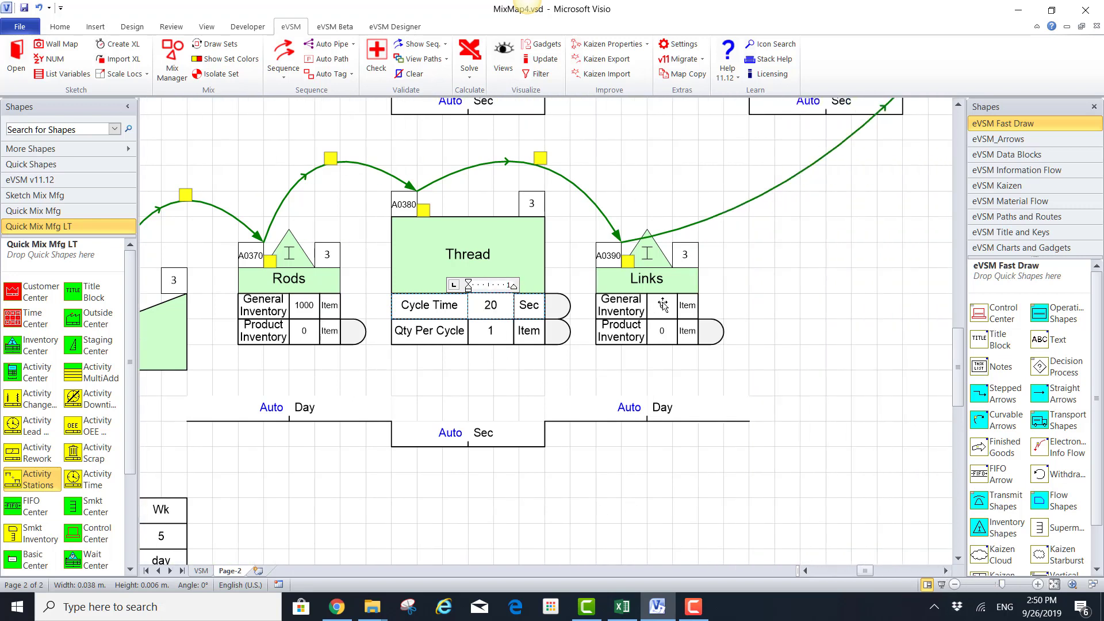
double_click(663, 305)
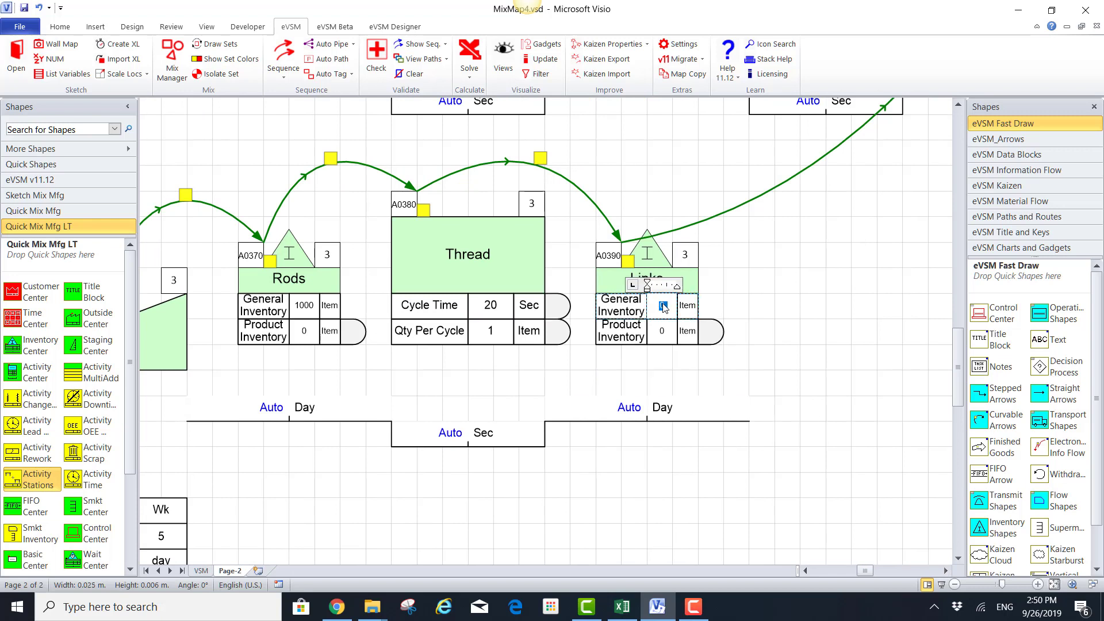
type("1000")
left_click(633, 500)
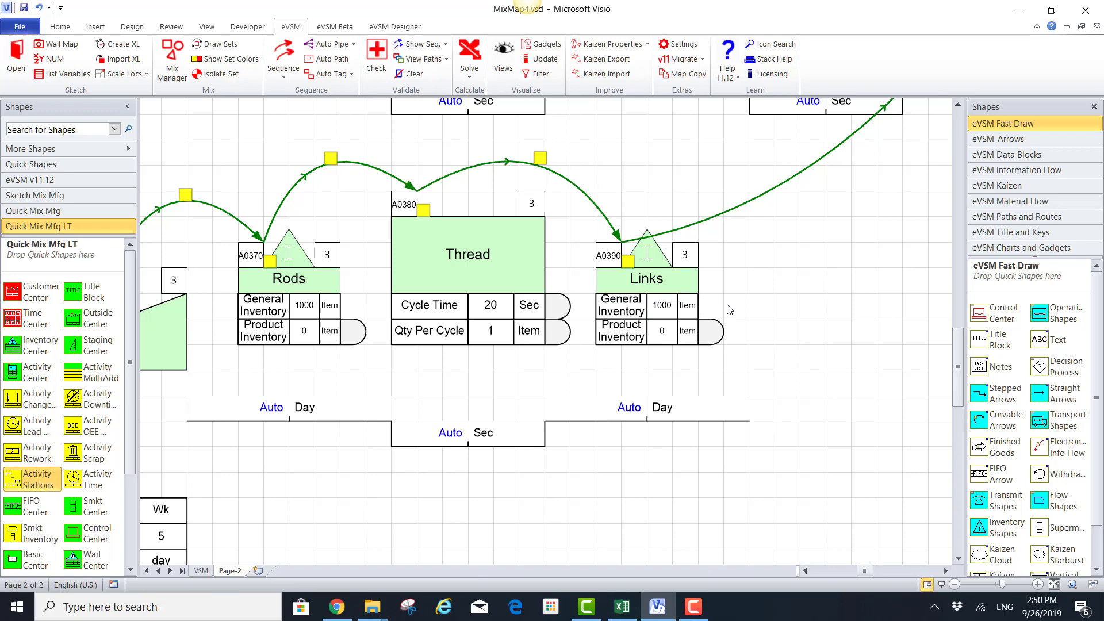
key("ctrl+shift+w")
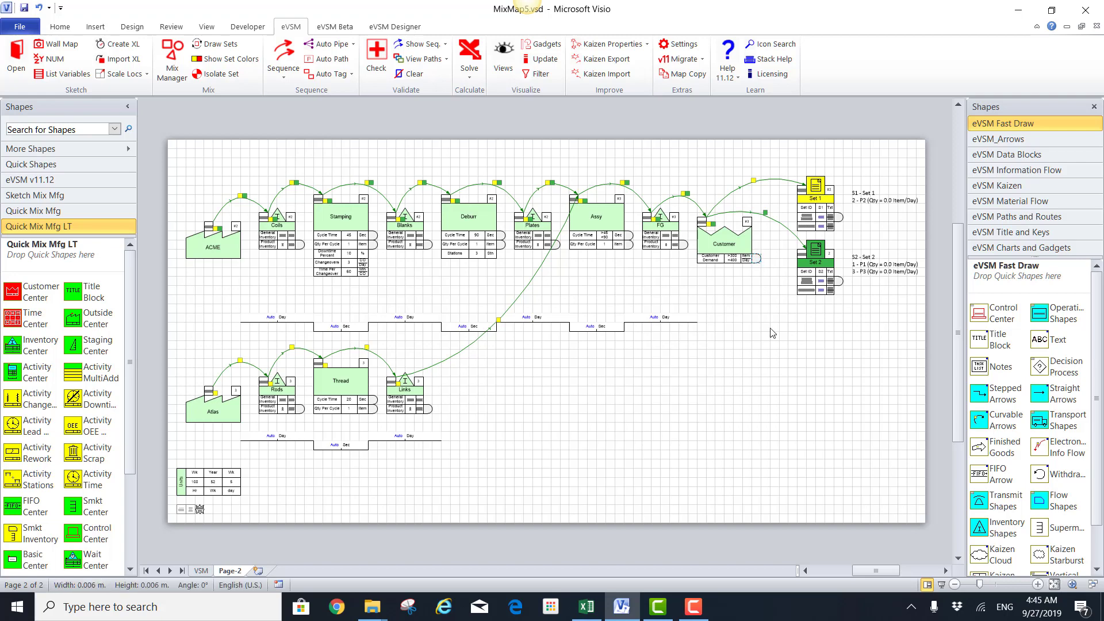
- Add per-product demand variables to the Customer shape
key("alt+F6")
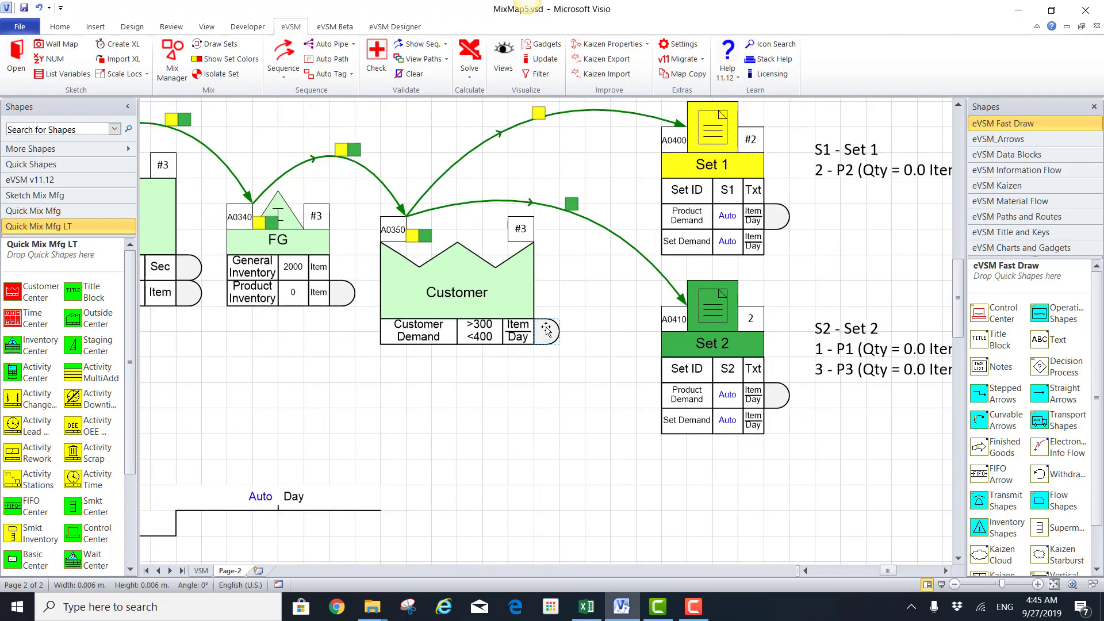
right_click(546, 330)
left_click(493, 107)
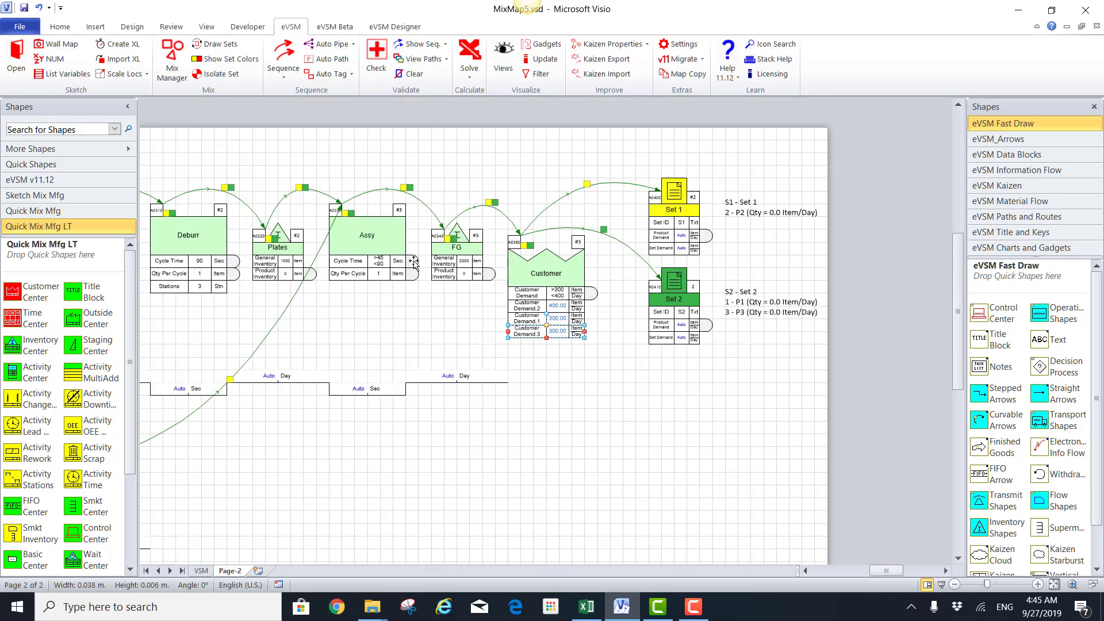
- Plot samples of Assy's variable cycle time and solve the map
right_click(415, 263)
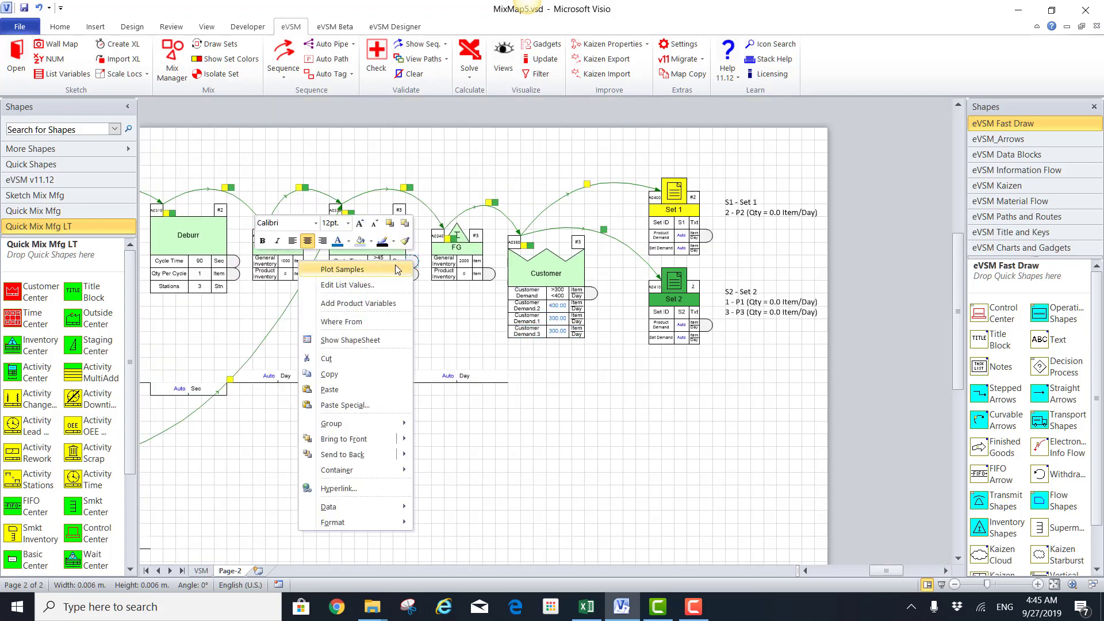
left_click(390, 302)
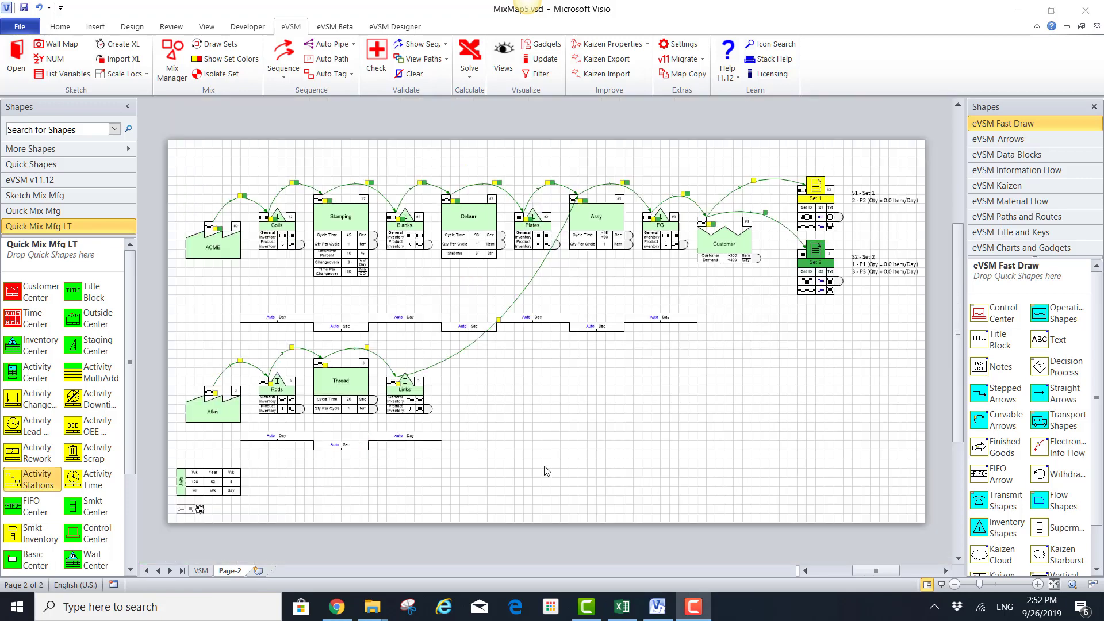
left_click(456, 70)
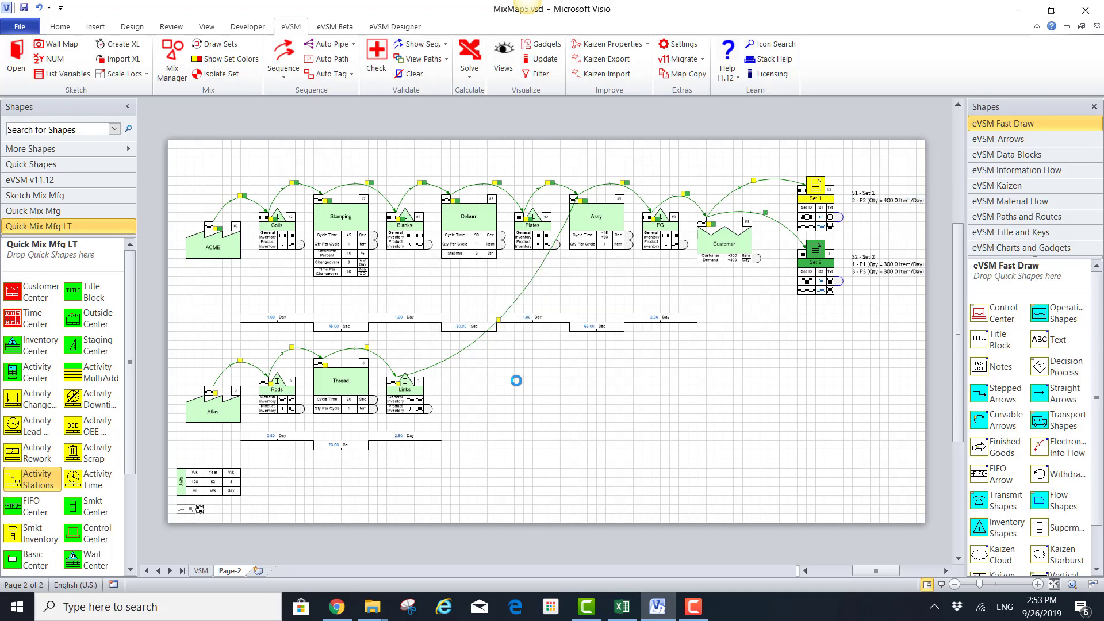
- Plot an Activity Utilization By Product chart below the map and place a CT/TT chart beside it
scroll(64, 403, "down", 5)
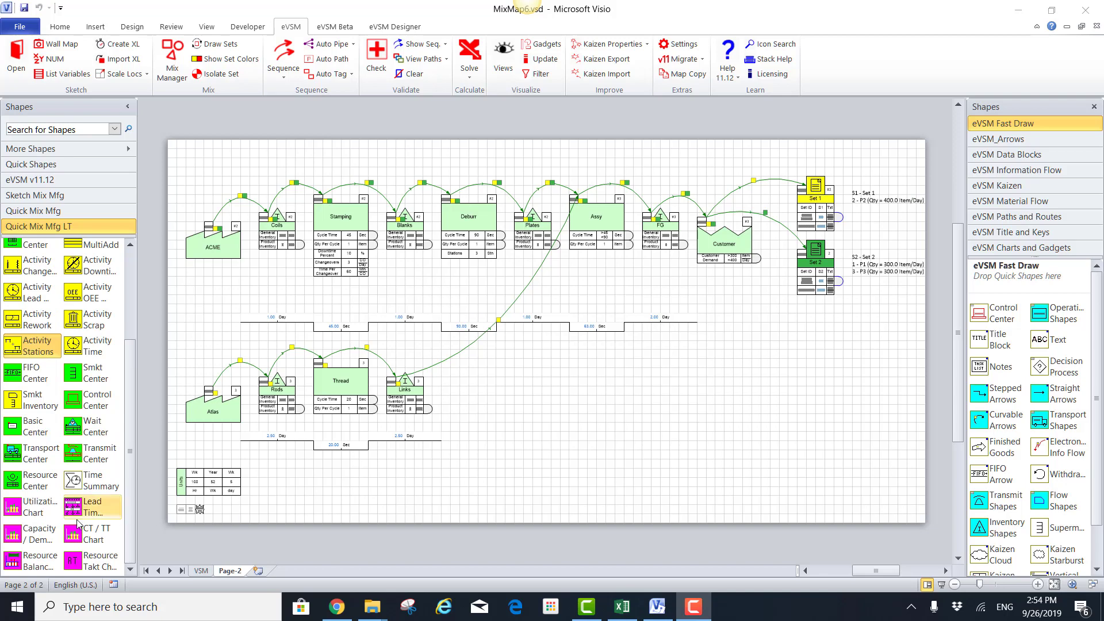
left_click_drag(11, 506, 466, 479)
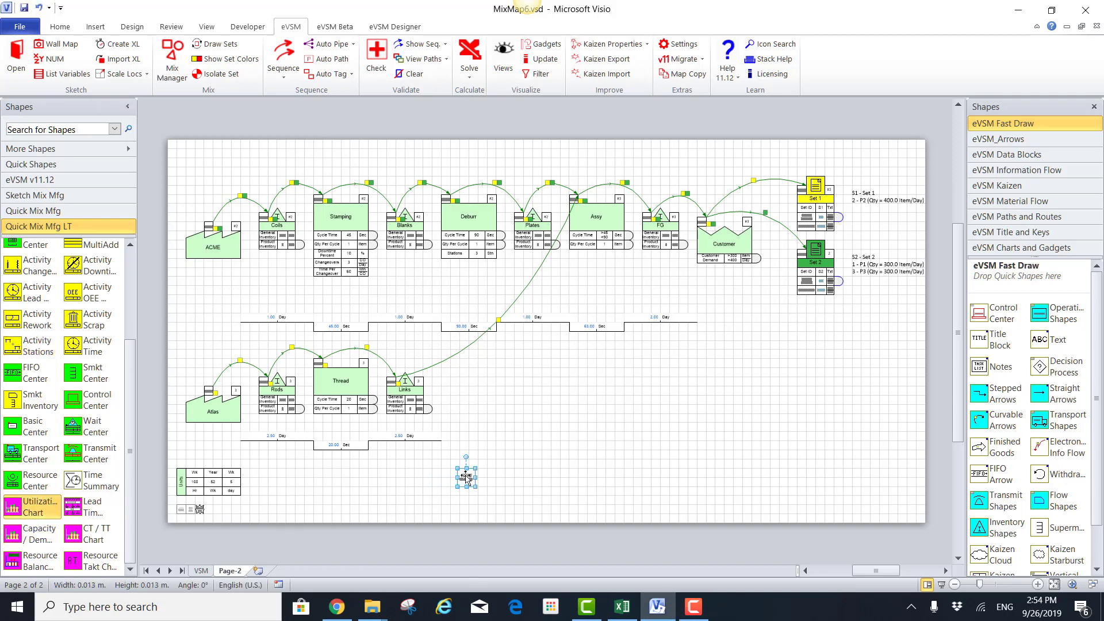
right_click(467, 478)
left_click(395, 198)
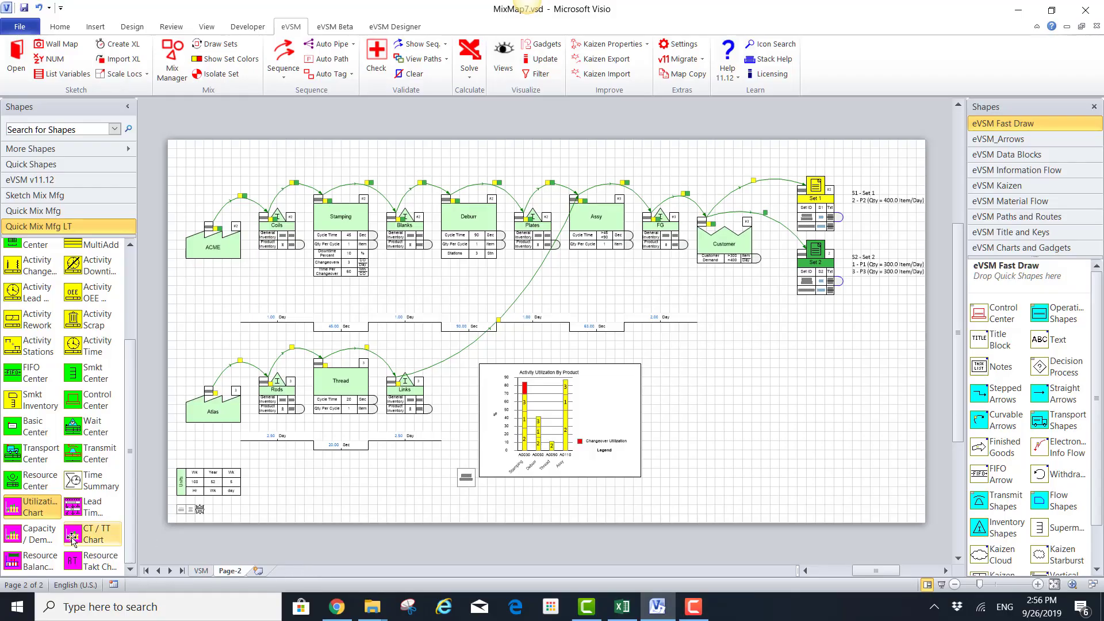
left_click_drag(92, 534, 668, 480)
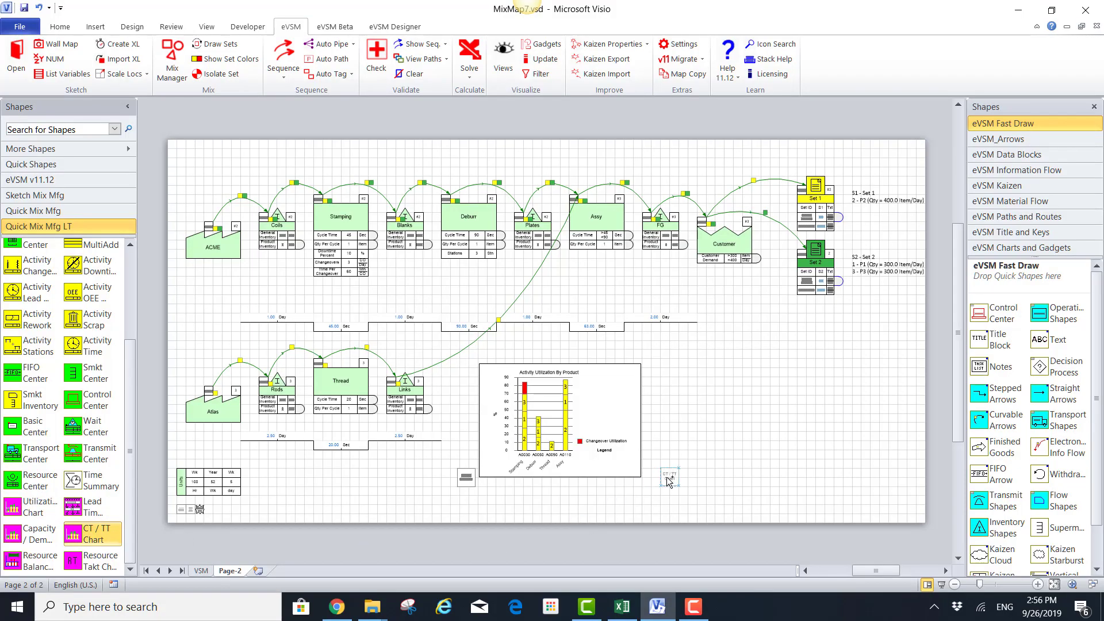
- Plot the Cycle Time / Takt Time chart from the CT/TT shape and zoom in to inspect it
right_click(667, 481)
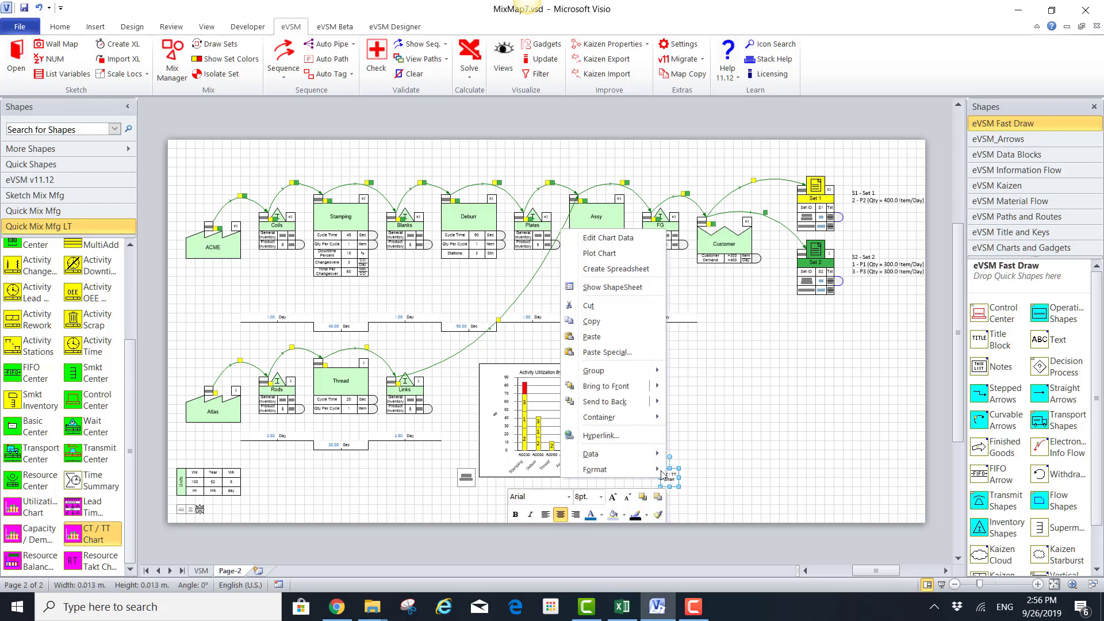
left_click(610, 253)
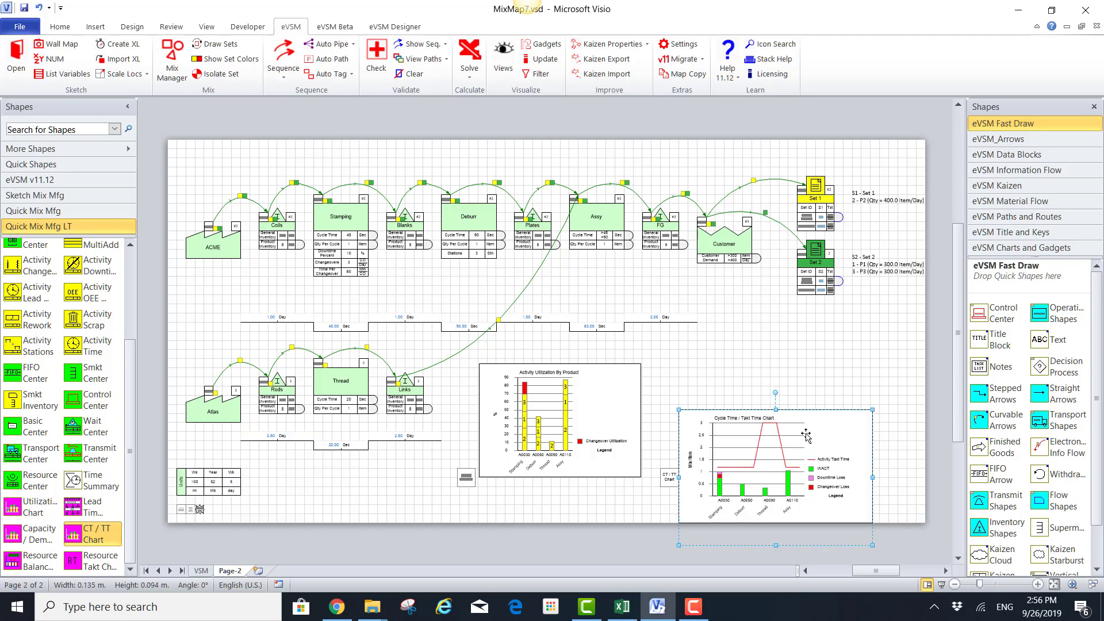
scroll(806, 438, "up", 4)
scroll(807, 437, "up", 2)
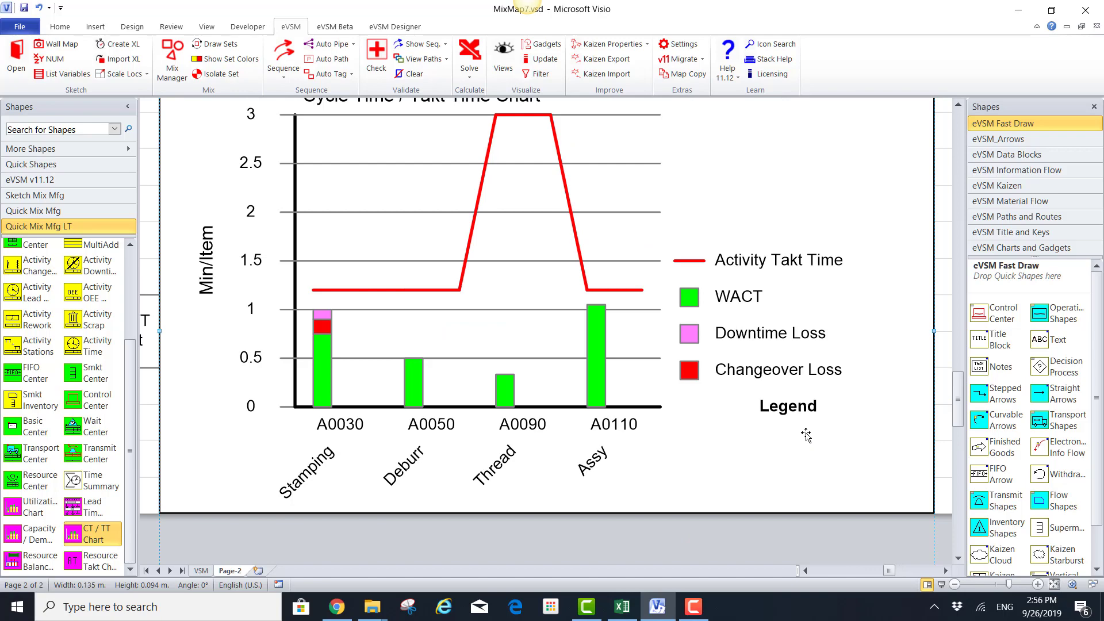
scroll(806, 437, "down", 2)
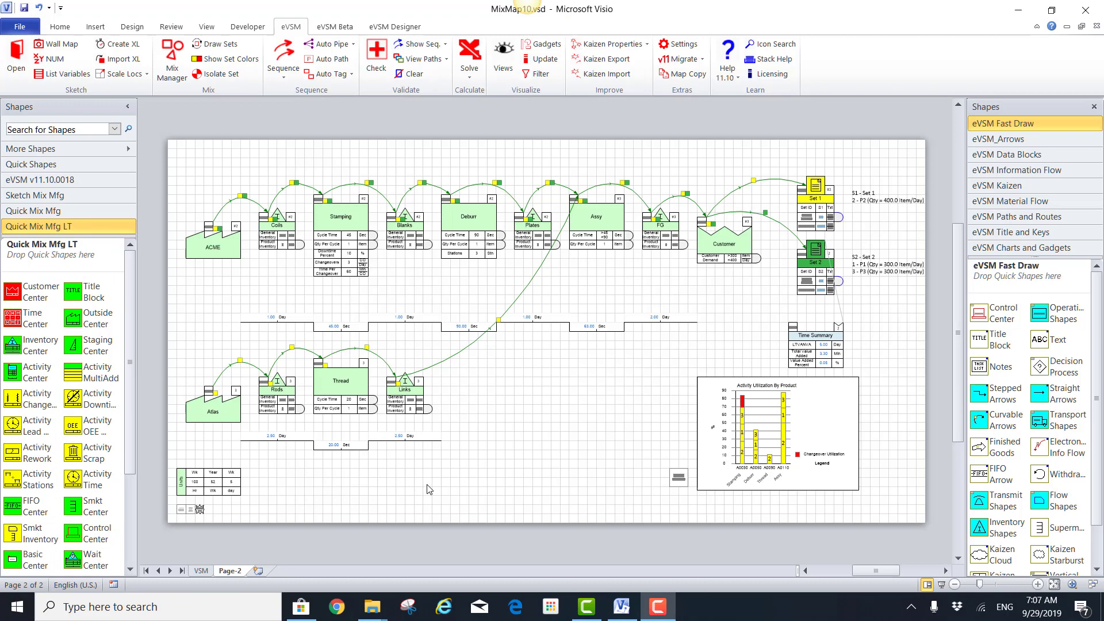
- Place a Resource shape below the map and change Deburr's stations to 2
left_click(797, 437)
scroll(823, 470, "up", 3)
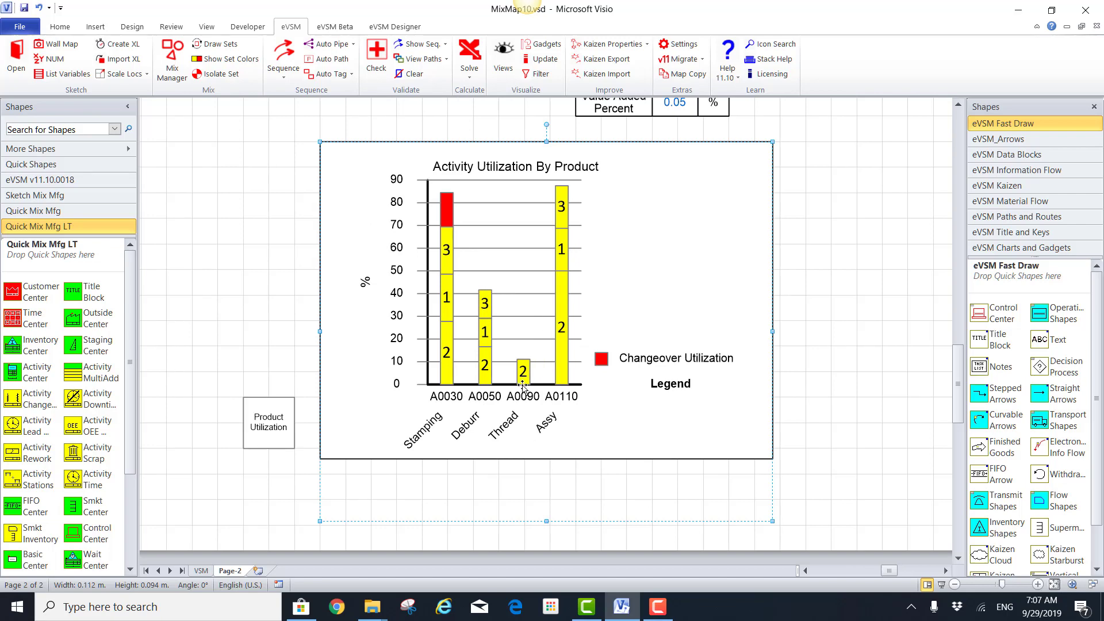
key("ctrl+shift+w")
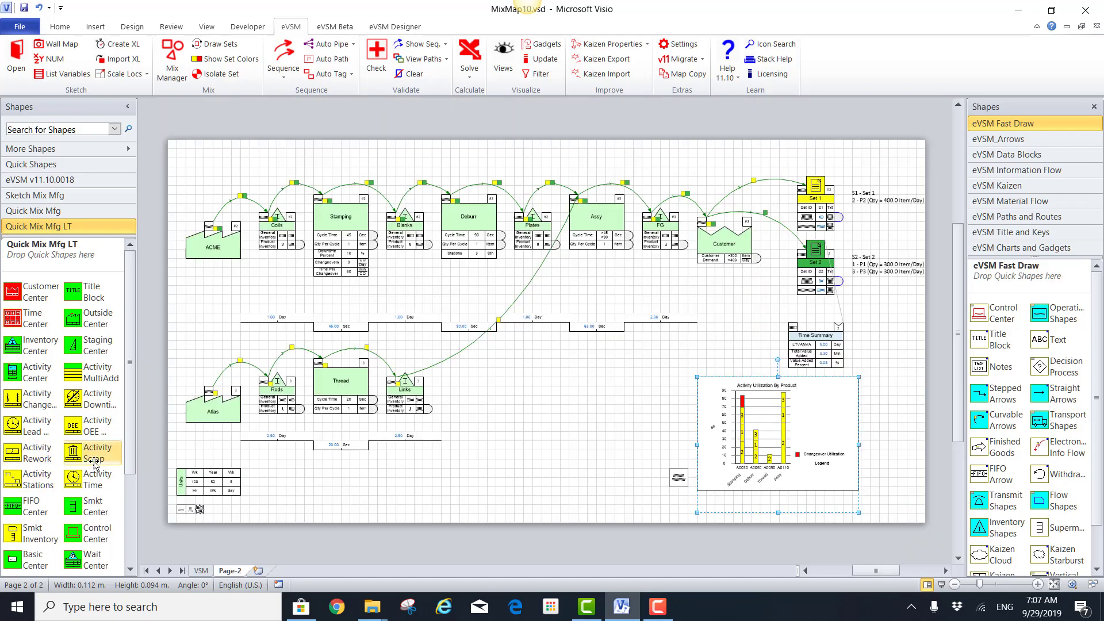
scroll(132, 458, "down", 4)
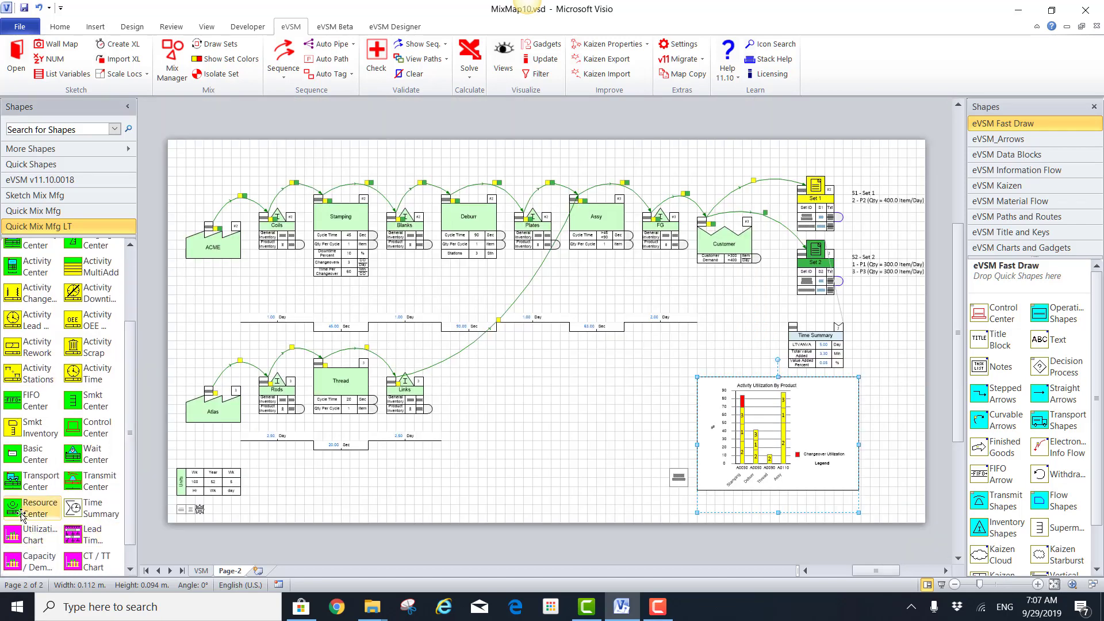
left_click_drag(52, 505, 517, 406)
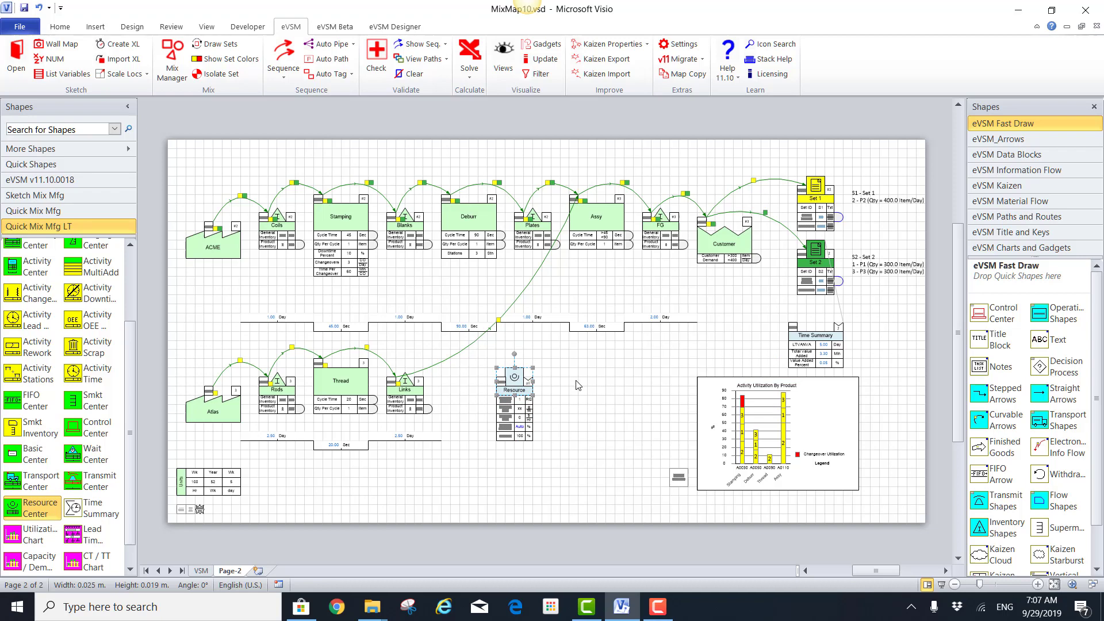
double_click(477, 253)
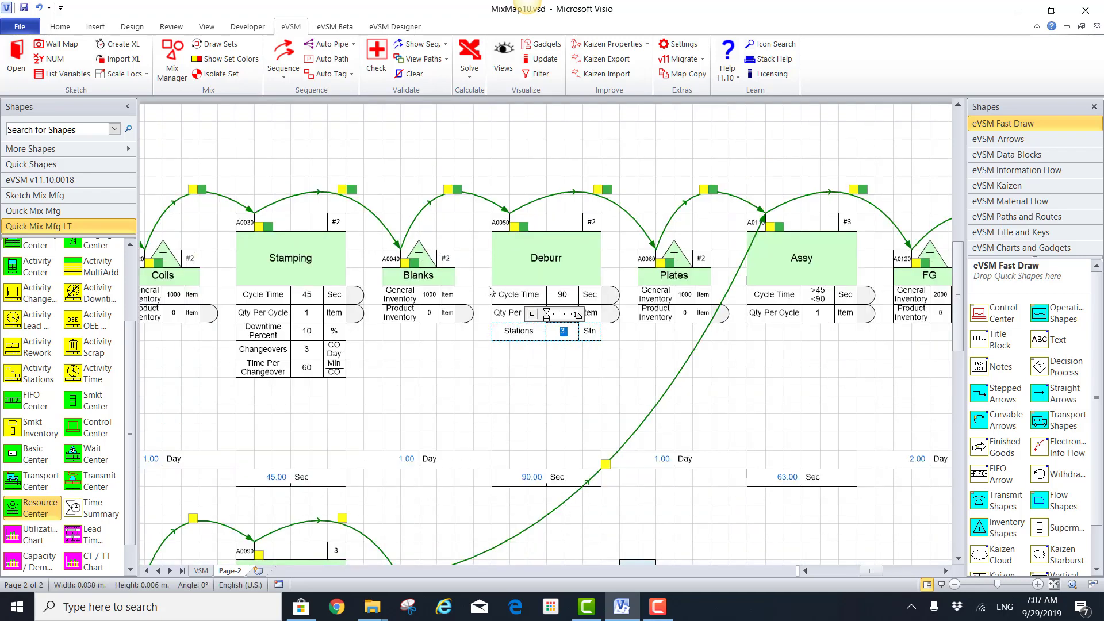
type("2")
left_click(555, 371)
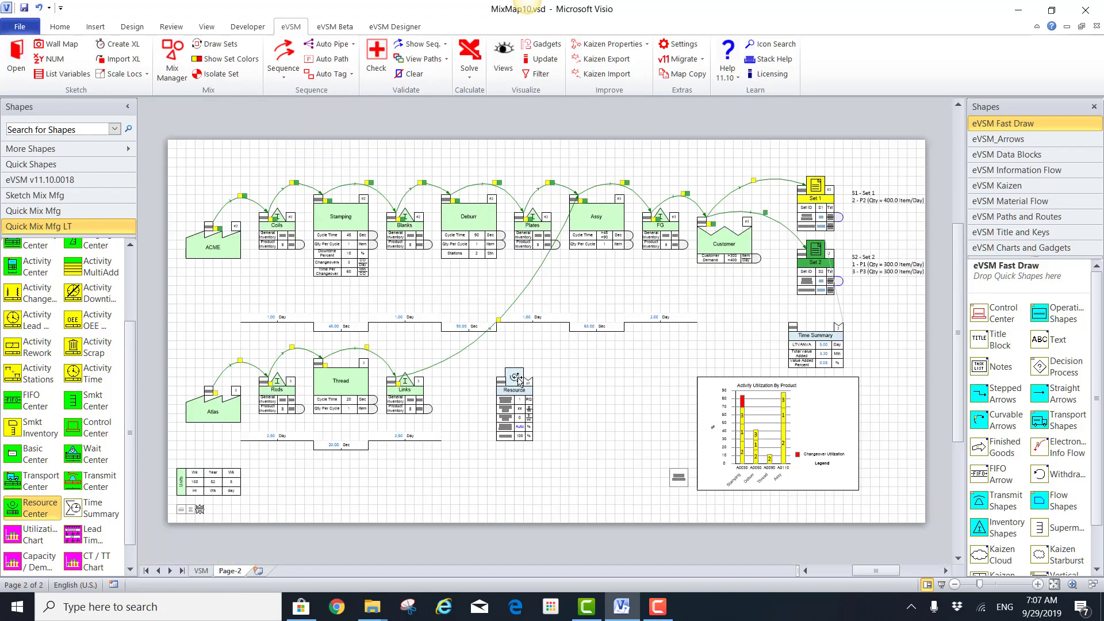
- Connect the Resource center to Deburr and Thread with resource pipes
left_click(516, 381)
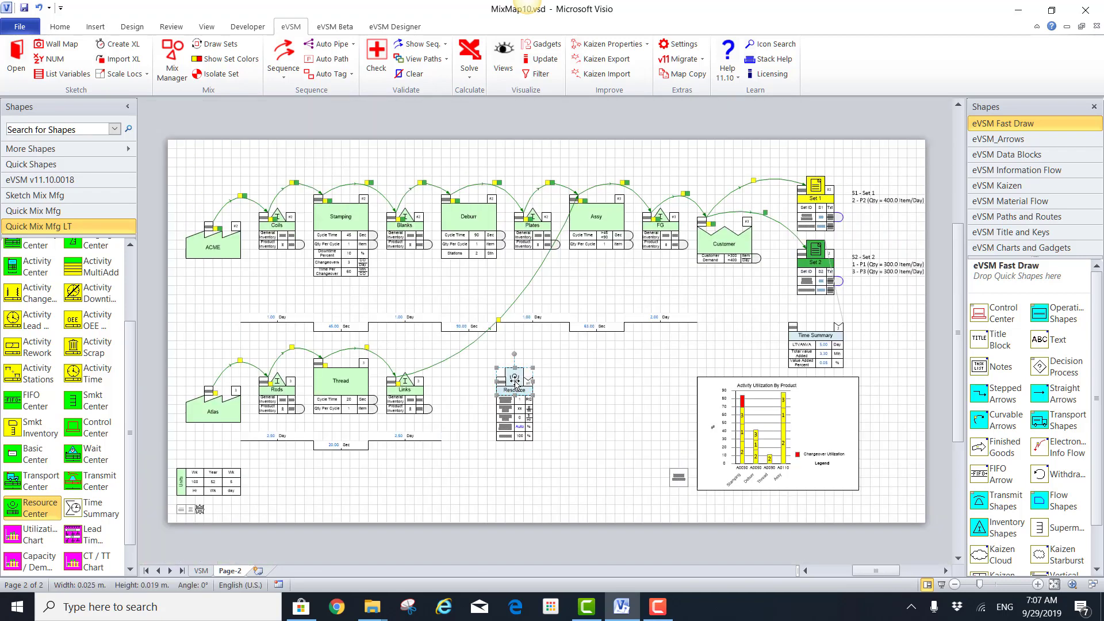
left_click(471, 219, "shift")
left_click(337, 380, "shift")
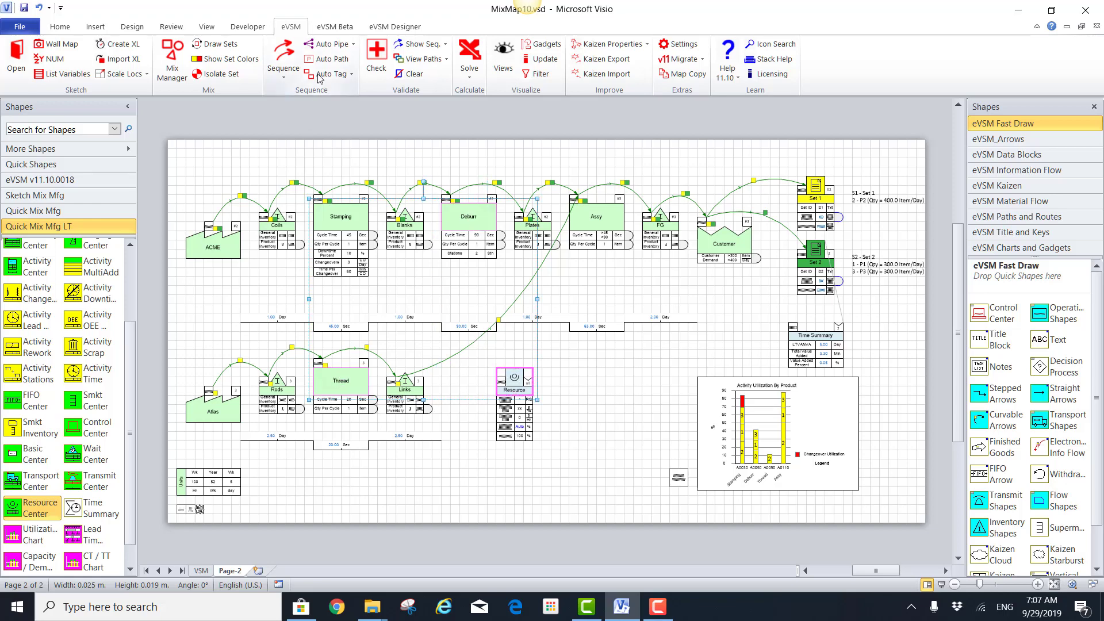
left_click(326, 44)
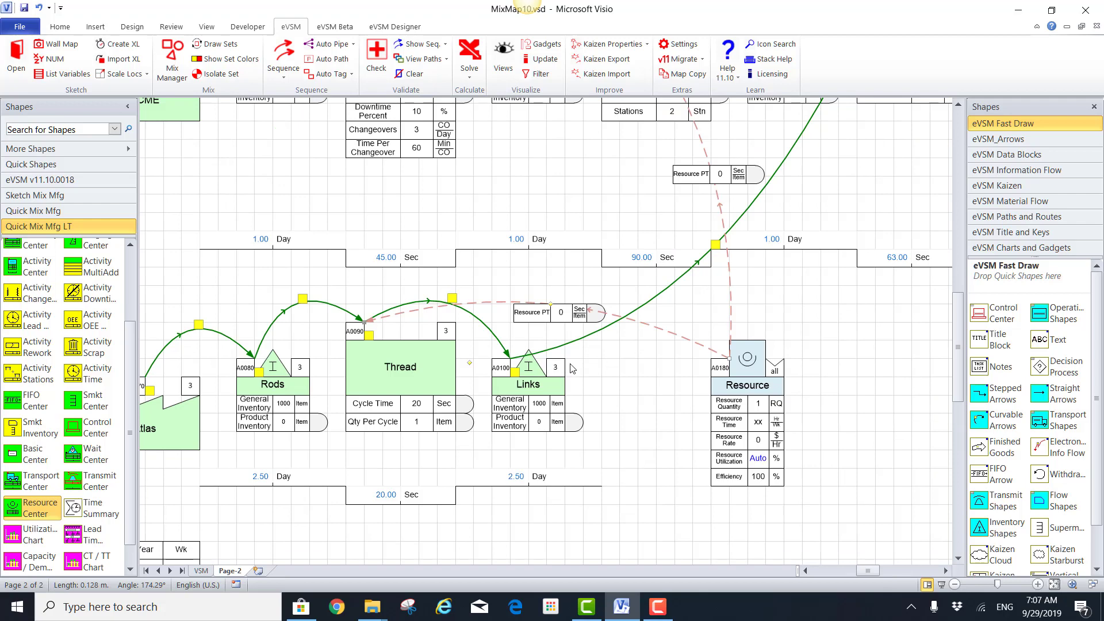
- Set the resource process times to 90 (upper) and 20 (lower)
left_click(722, 174)
left_click(723, 175)
type("90")
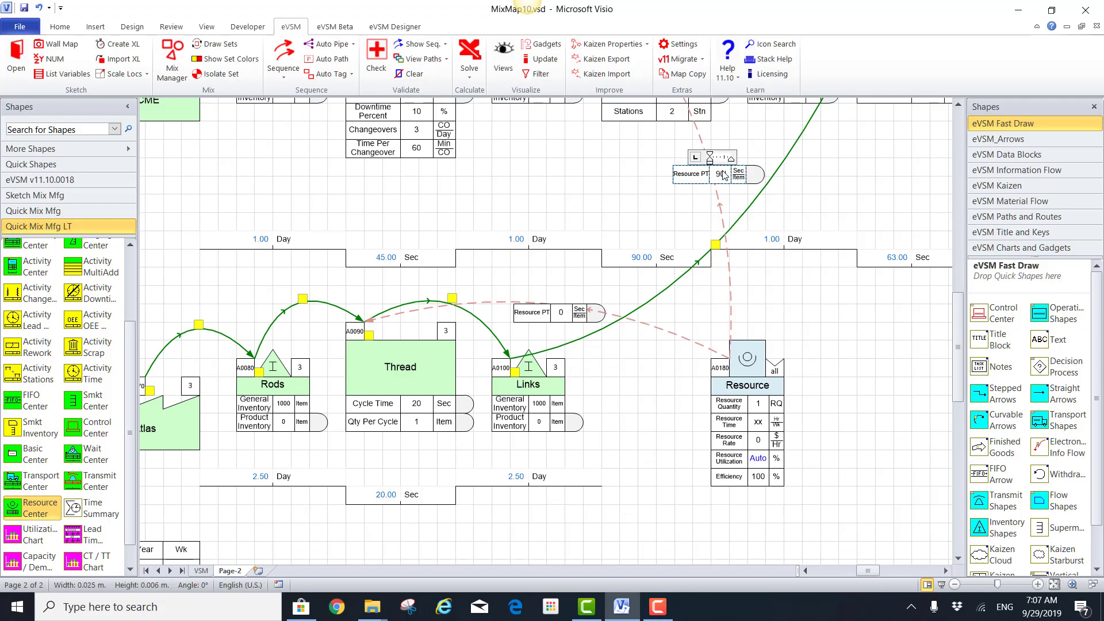
left_click(564, 313)
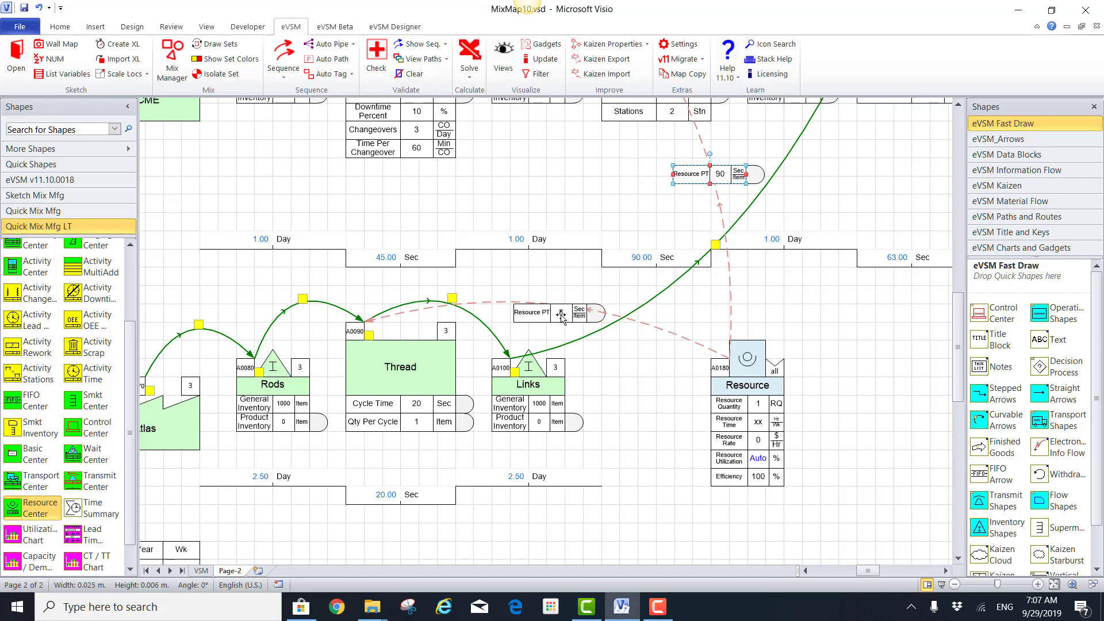
left_click(562, 316)
type("20")
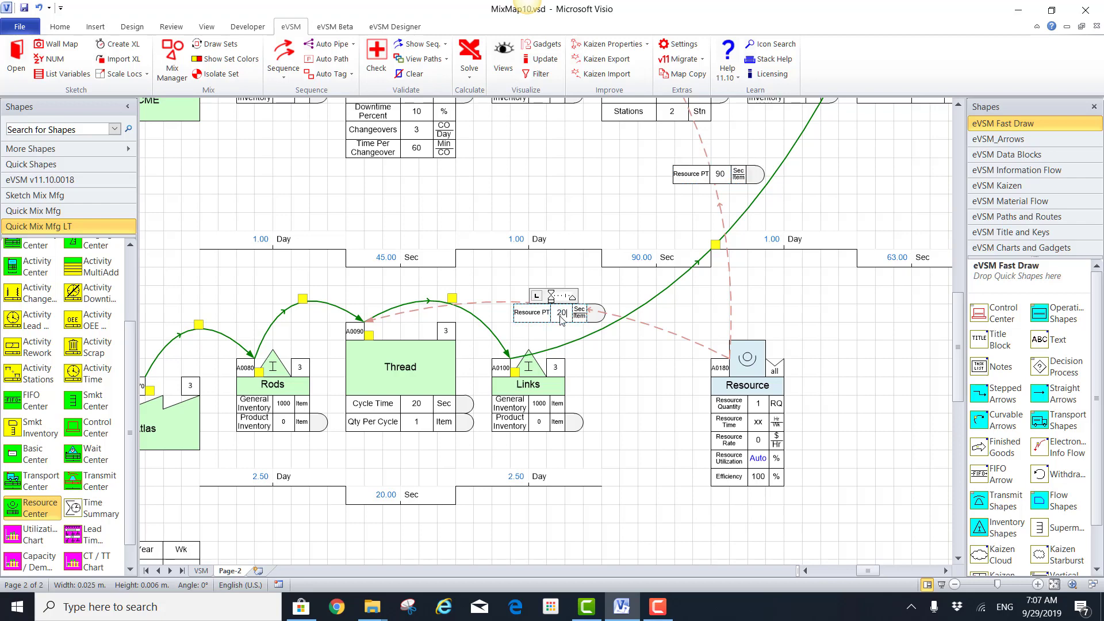
- Give the Resource center 90% efficiency, resource time 100 and quantity 2
left_click(758, 479)
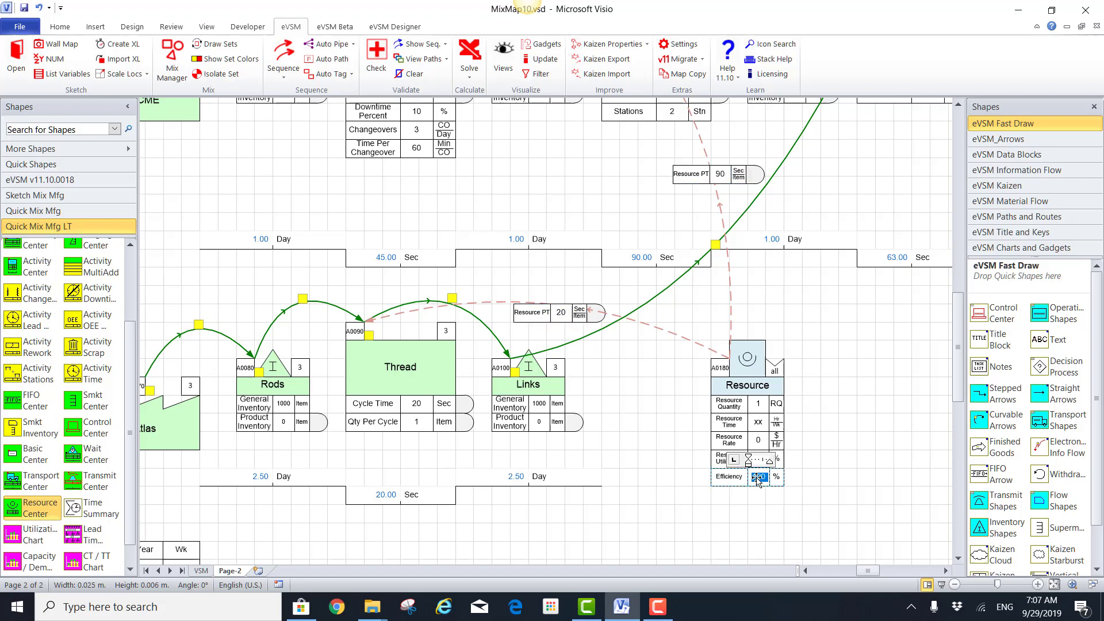
left_click(758, 479)
type("90")
left_click(662, 446)
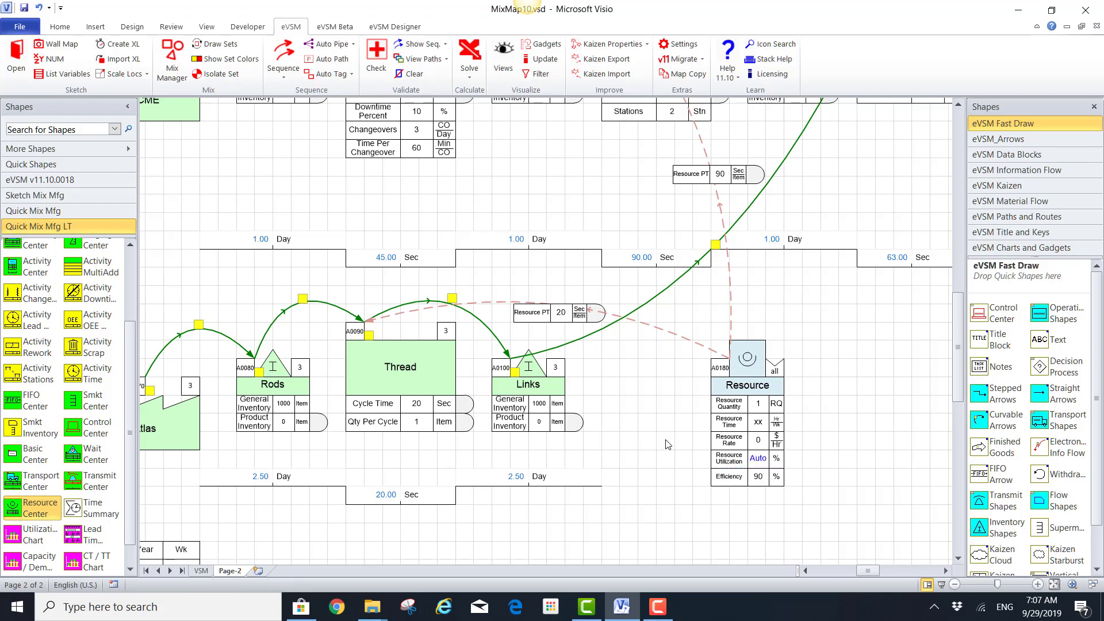
left_click(760, 425)
type("100")
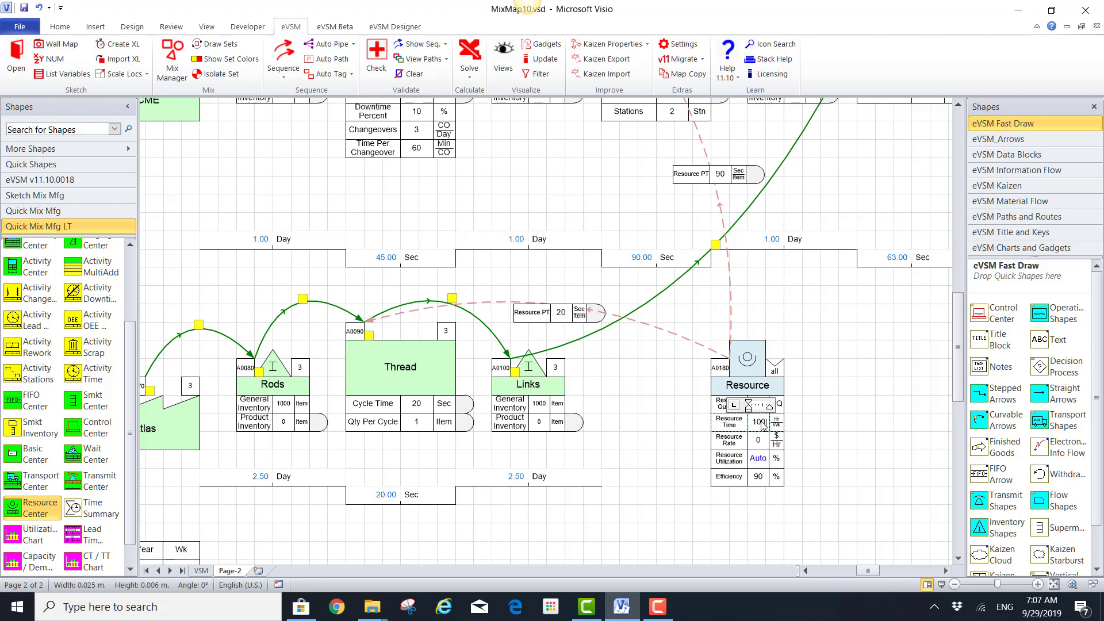
left_click(851, 457)
left_click(760, 406)
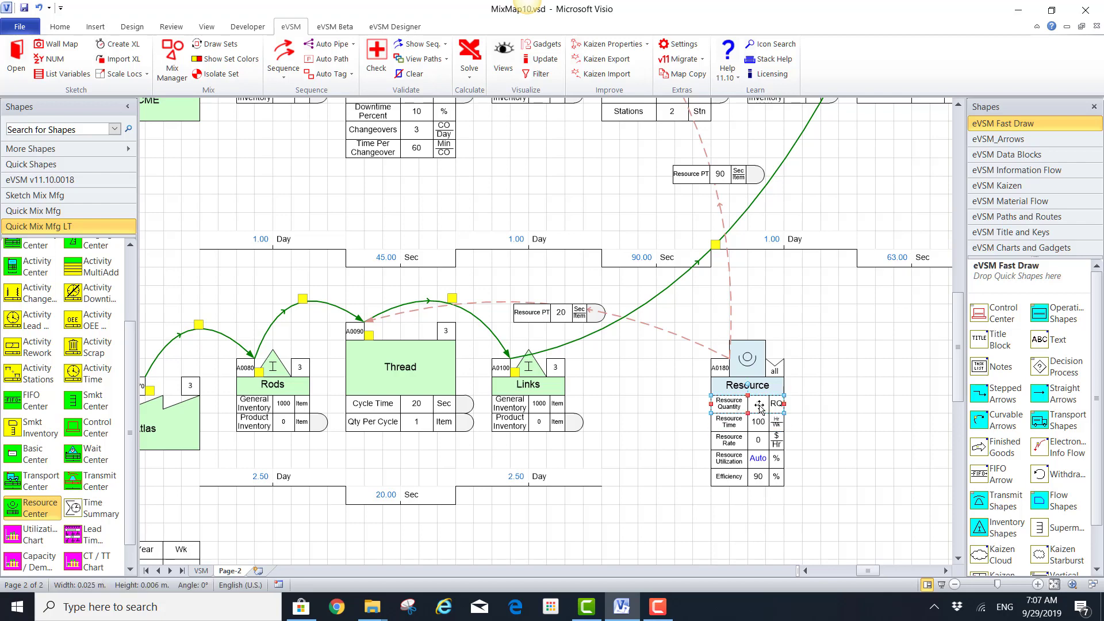
type("2")
left_click(835, 443)
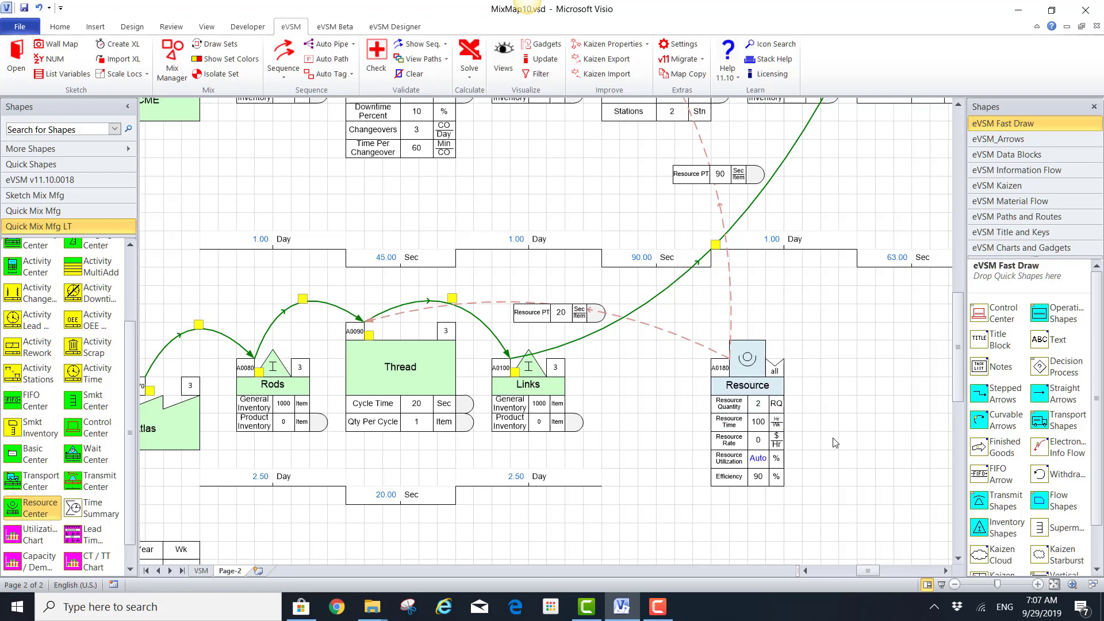
key("ctrl+shift+w")
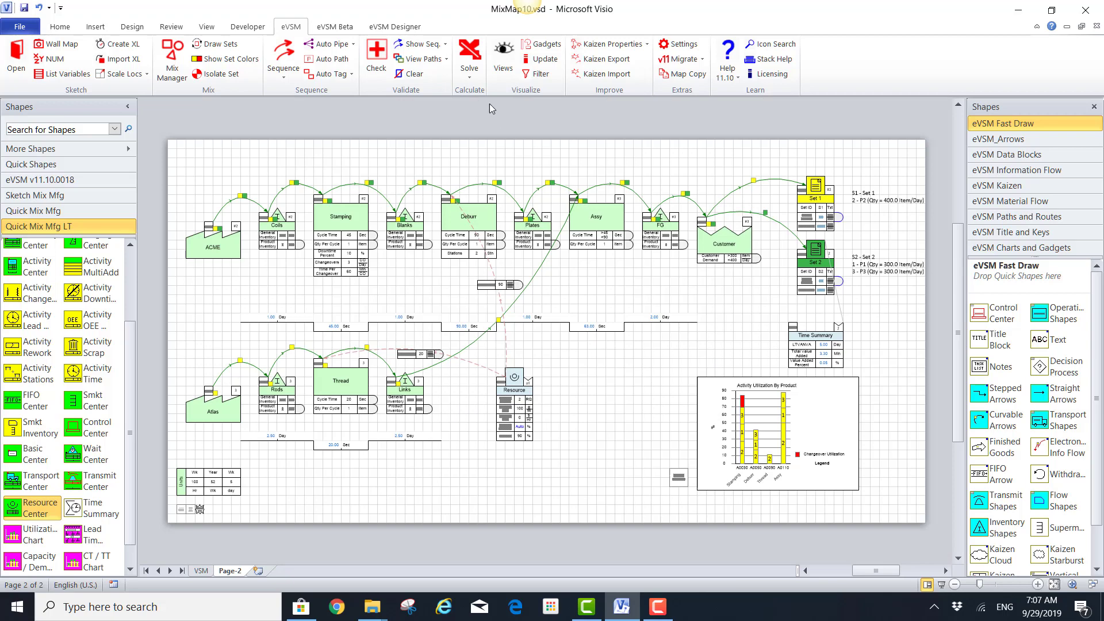
- Solve the map, plot the Resource Balance Chart and move it into position
left_click(477, 69)
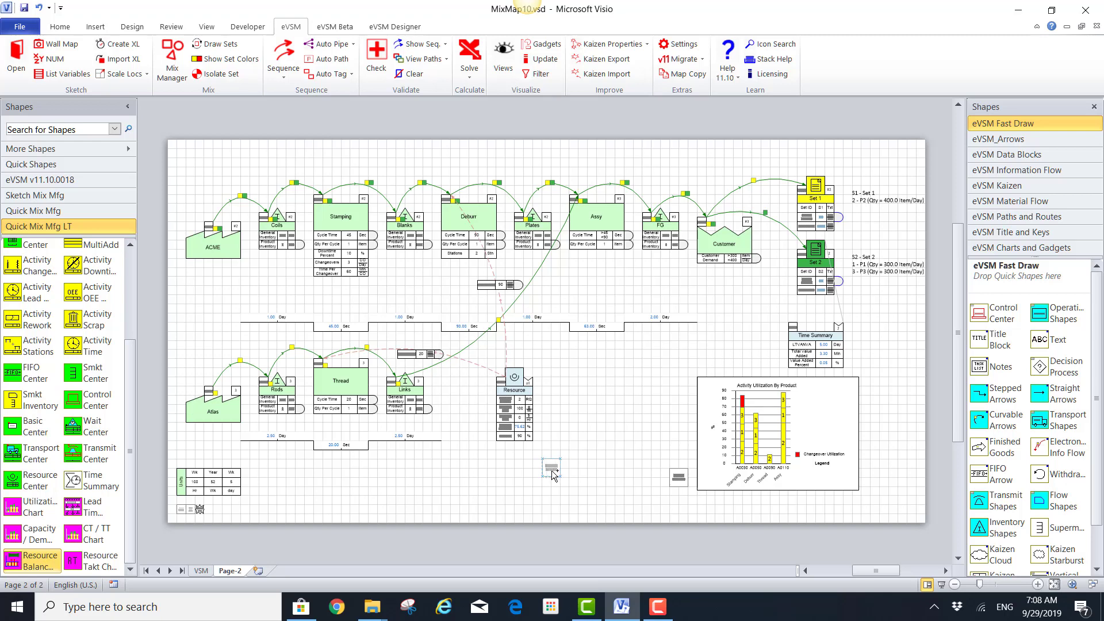
left_click(552, 473)
right_click(552, 473)
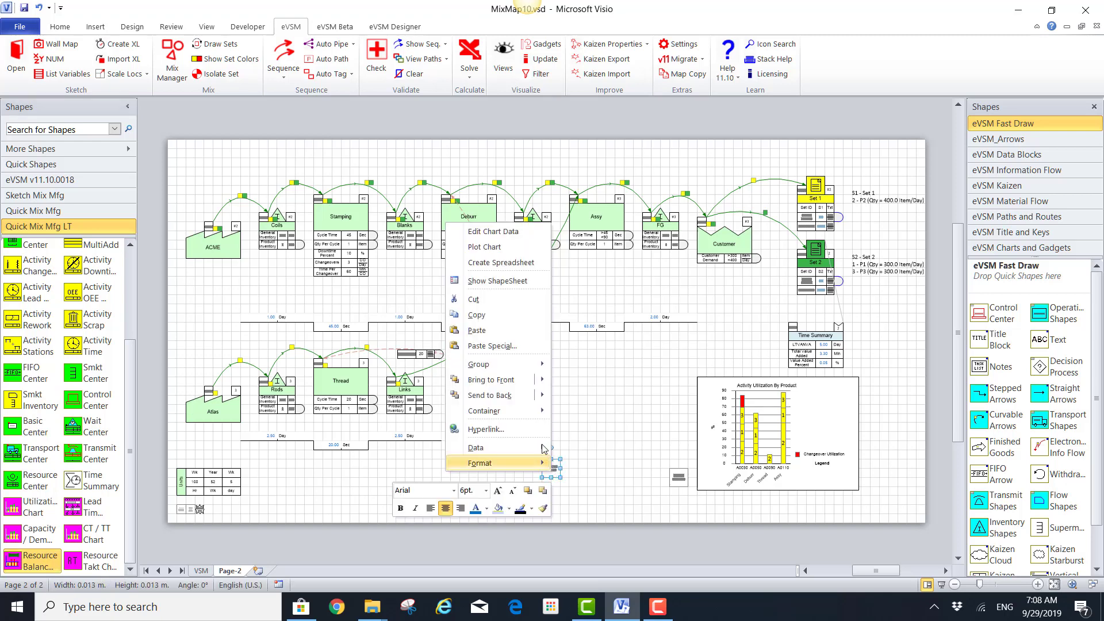
left_click(496, 247)
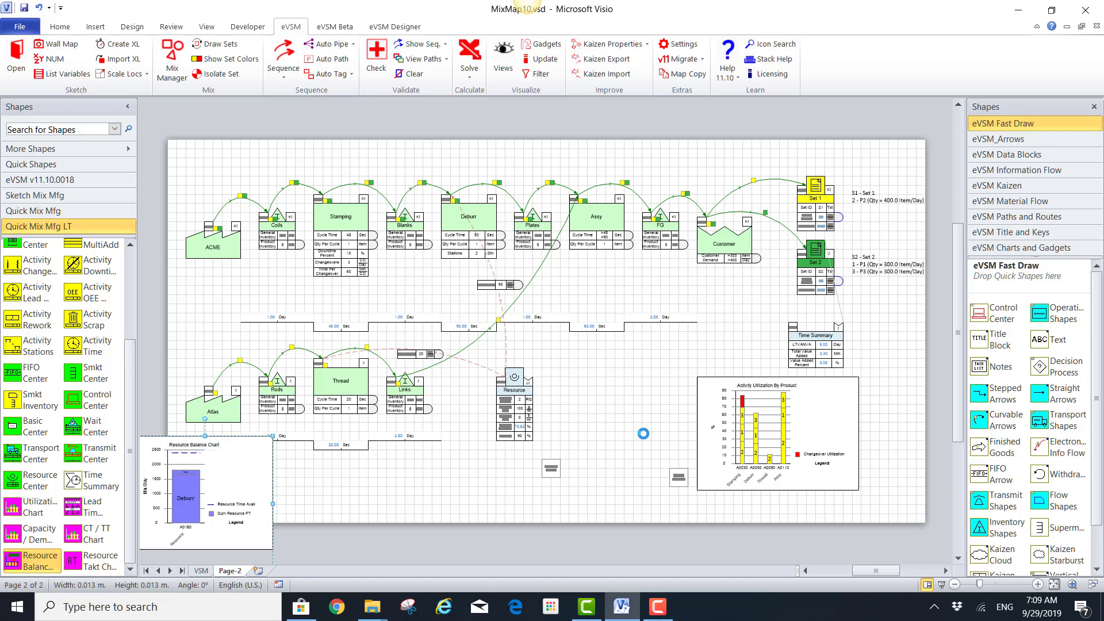
left_click_drag(643, 433, 632, 374)
scroll(622, 432, "up", 5)
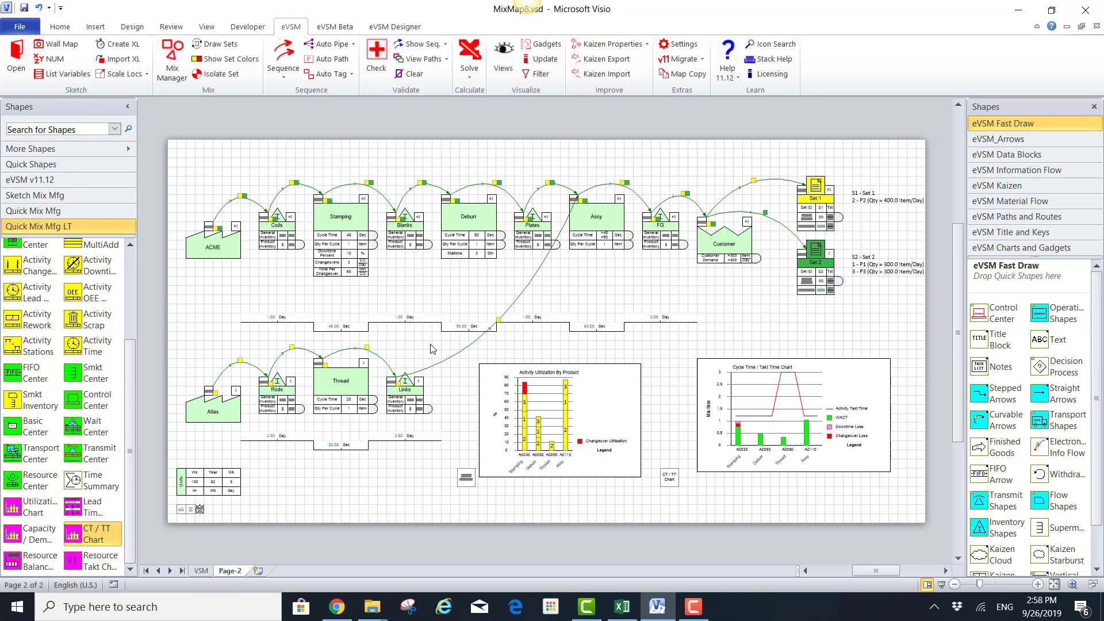
- Delete the old charts and add a Lead Time shape below the lower flow, connected to Set 2 and auto-pathed
left_click_drag(437, 347, 919, 519)
key("Delete")
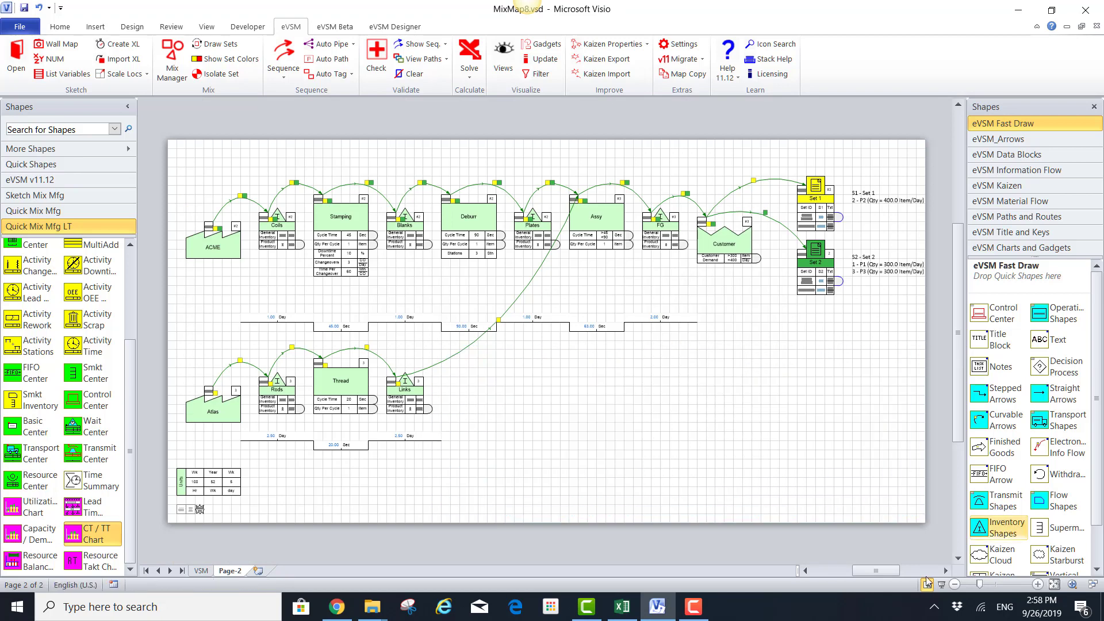
left_click_drag(83, 511, 472, 468)
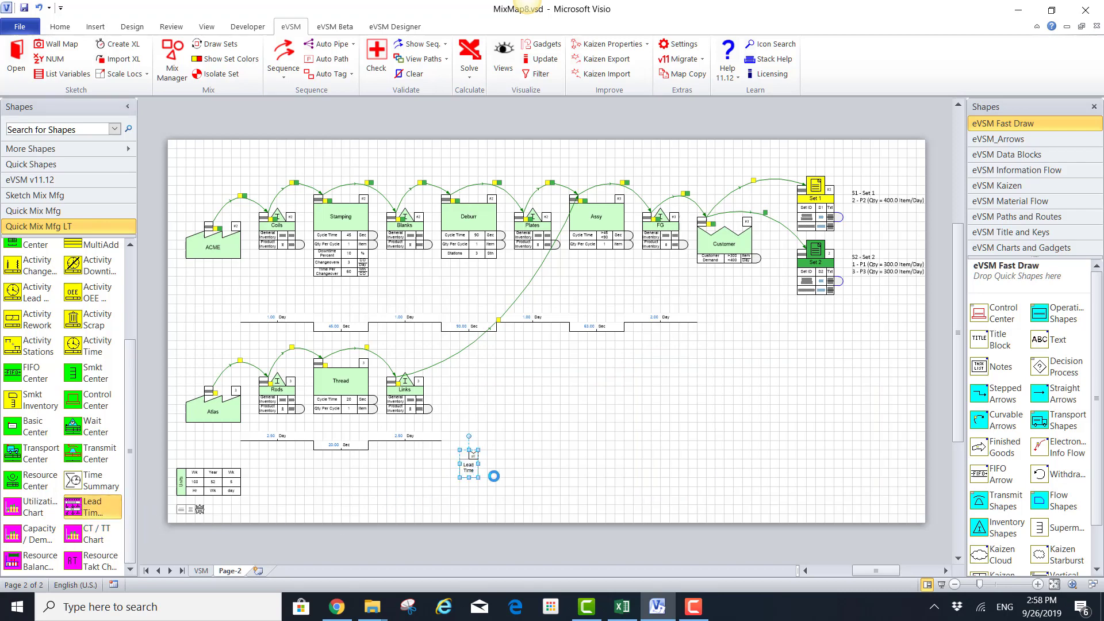
right_click(472, 456)
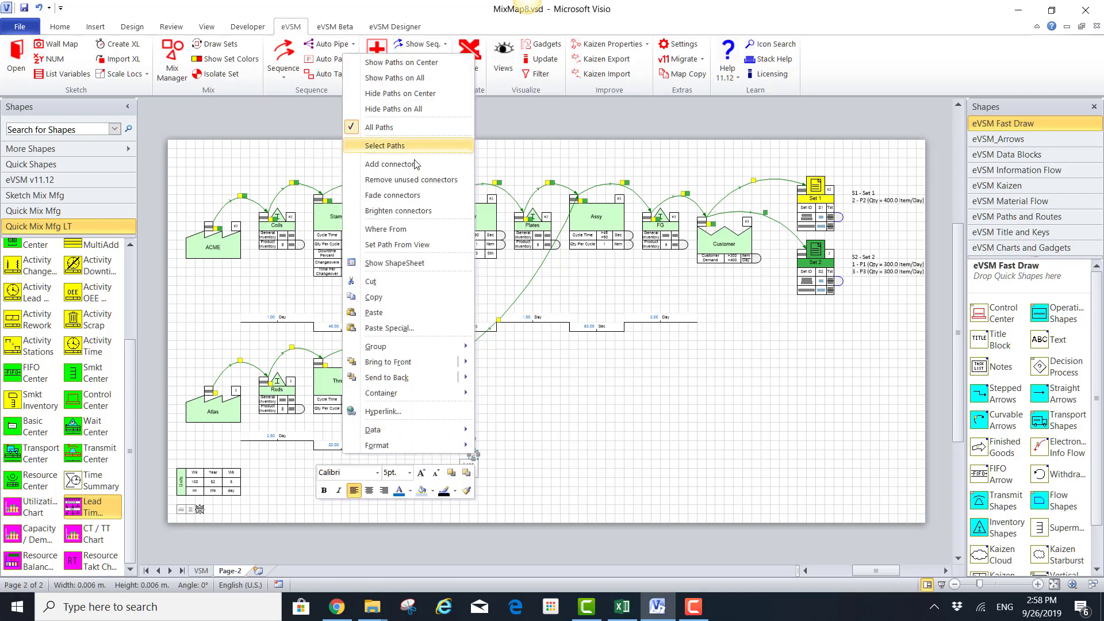
left_click(390, 164)
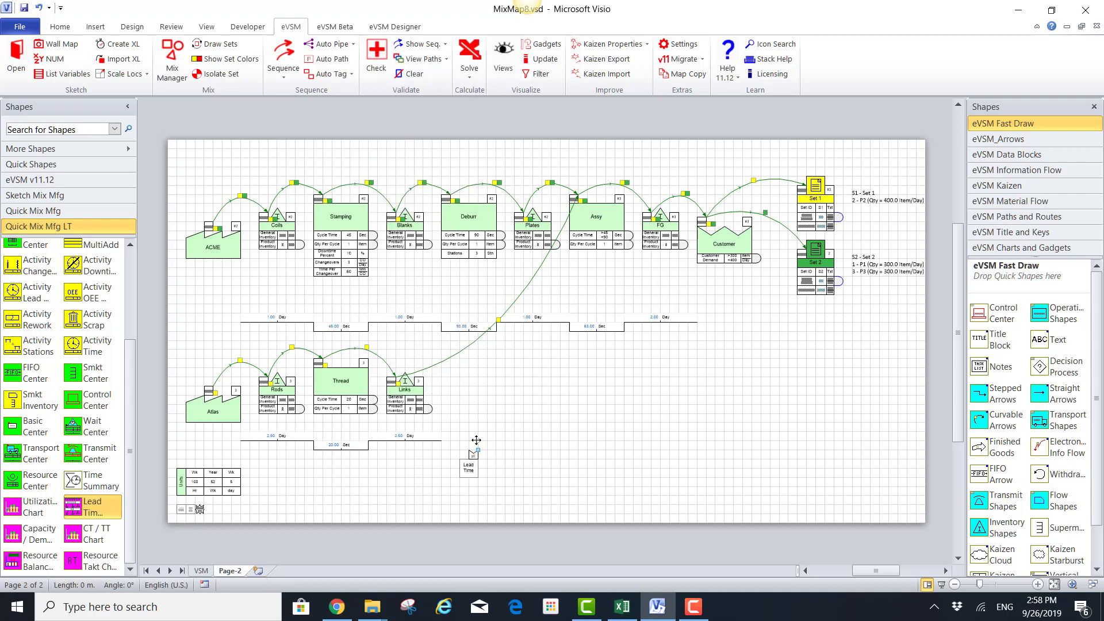
left_click_drag(478, 441, 815, 246)
left_click(326, 59)
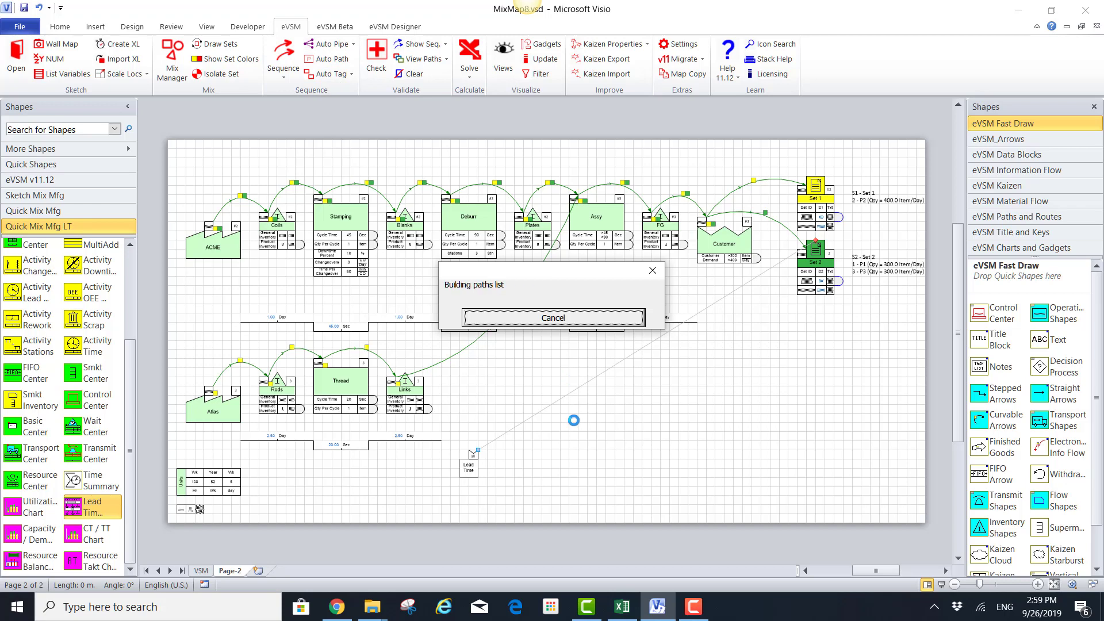
- Plot the Lead Time Summary ladder chart (Coils, Blanks, Plates, FG over 5.00 days) and move it up-right
left_click(470, 472)
right_click(472, 473)
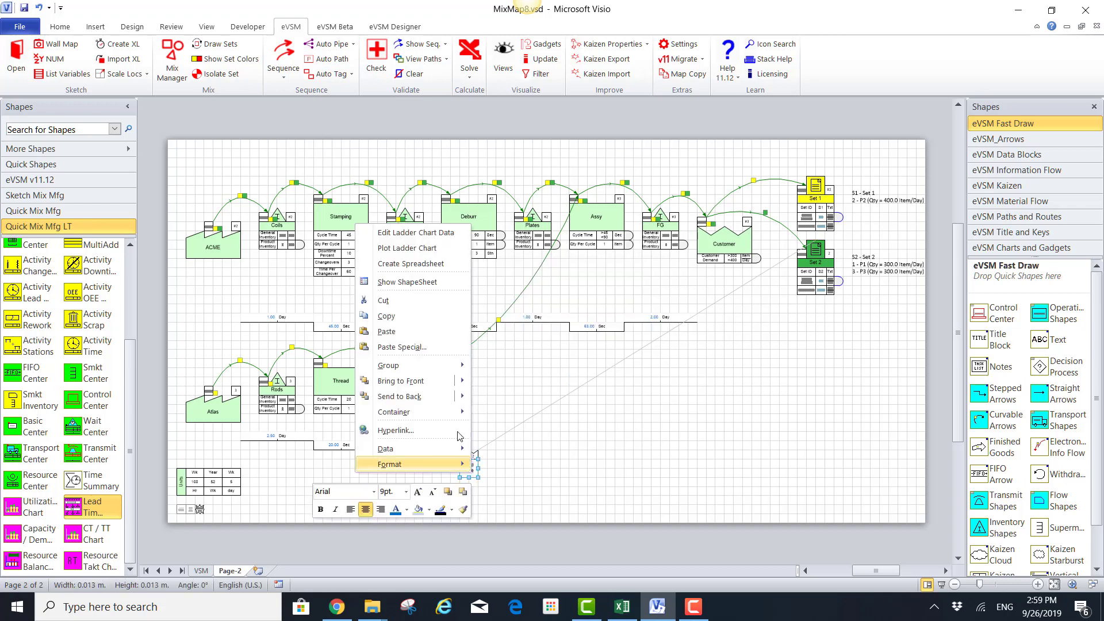
left_click(432, 249)
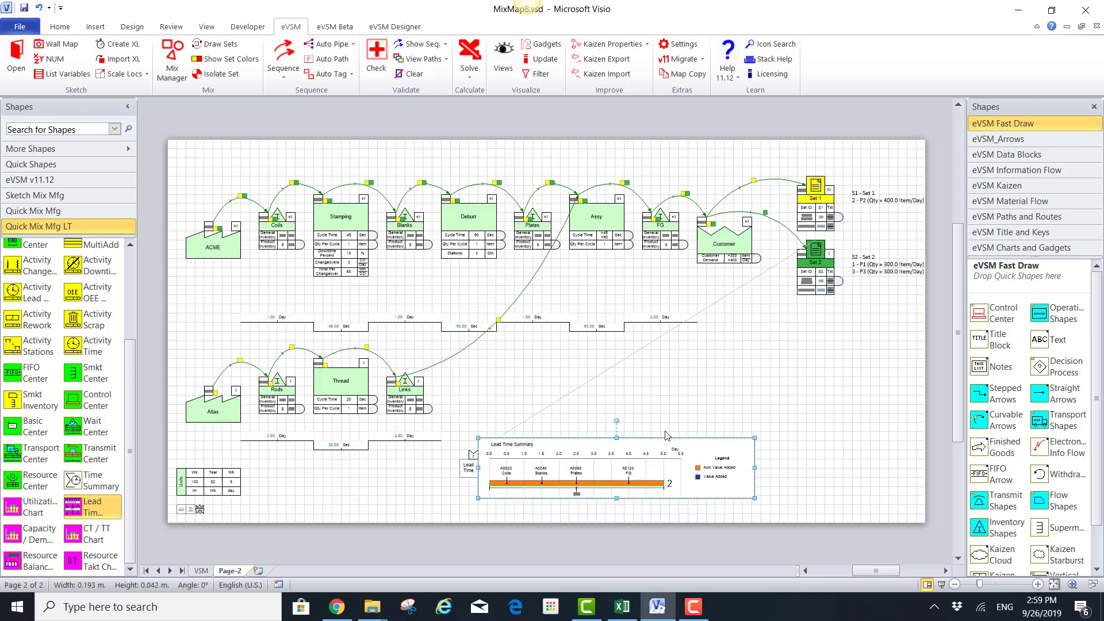
left_click_drag(653, 454, 736, 425)
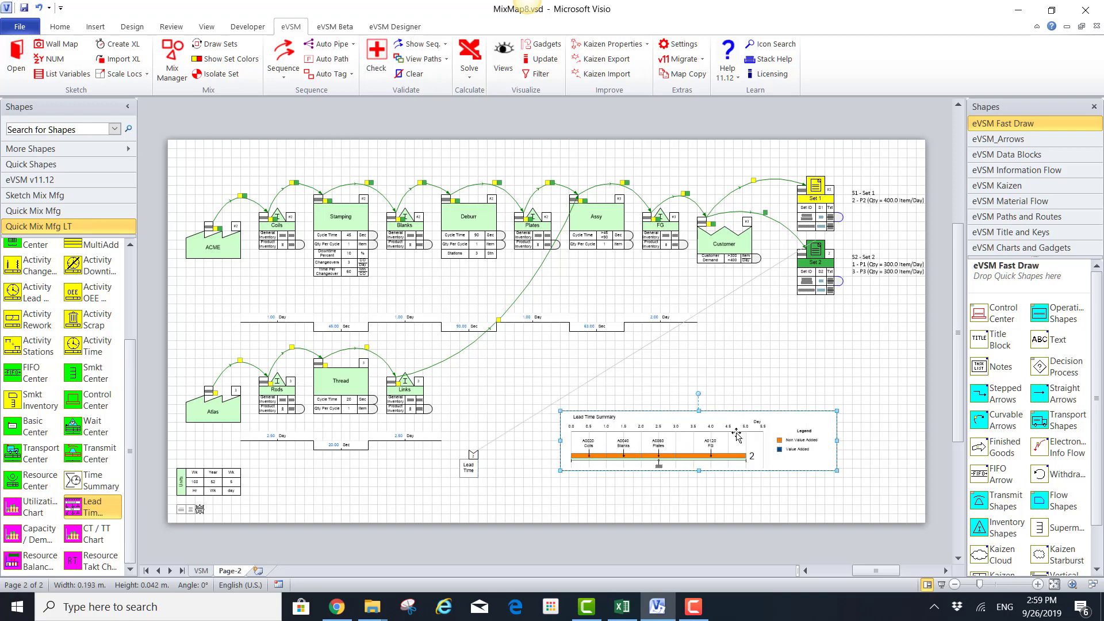
key("alt+F6")
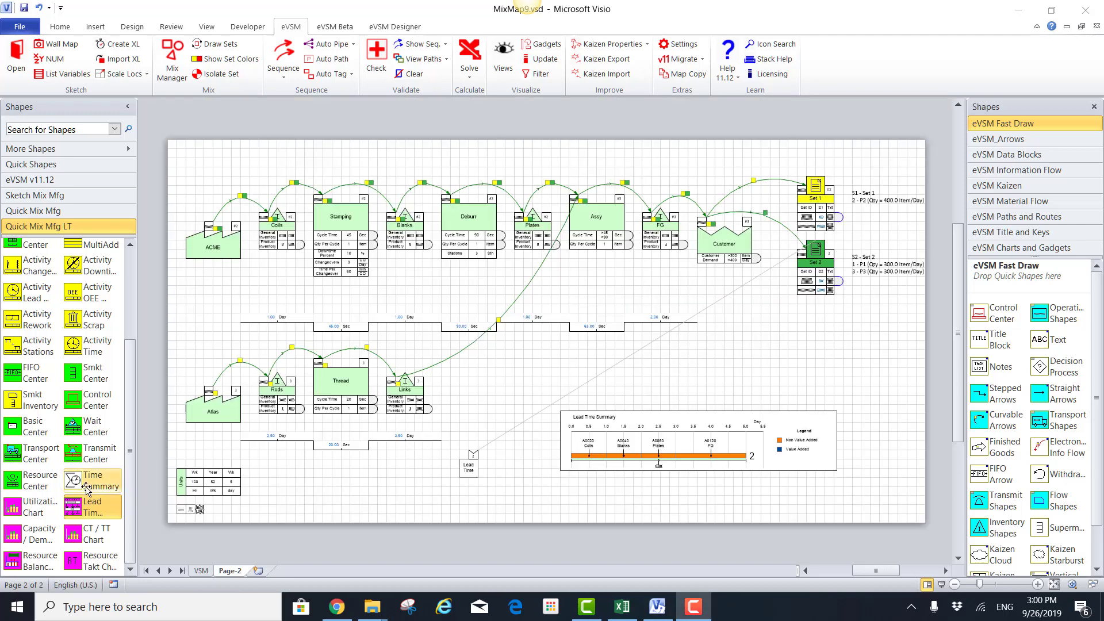
- Place a Time Summary shape right of the map, connect it to Set 2, re-route paths, and run Solve
left_click_drag(120, 485, 820, 348)
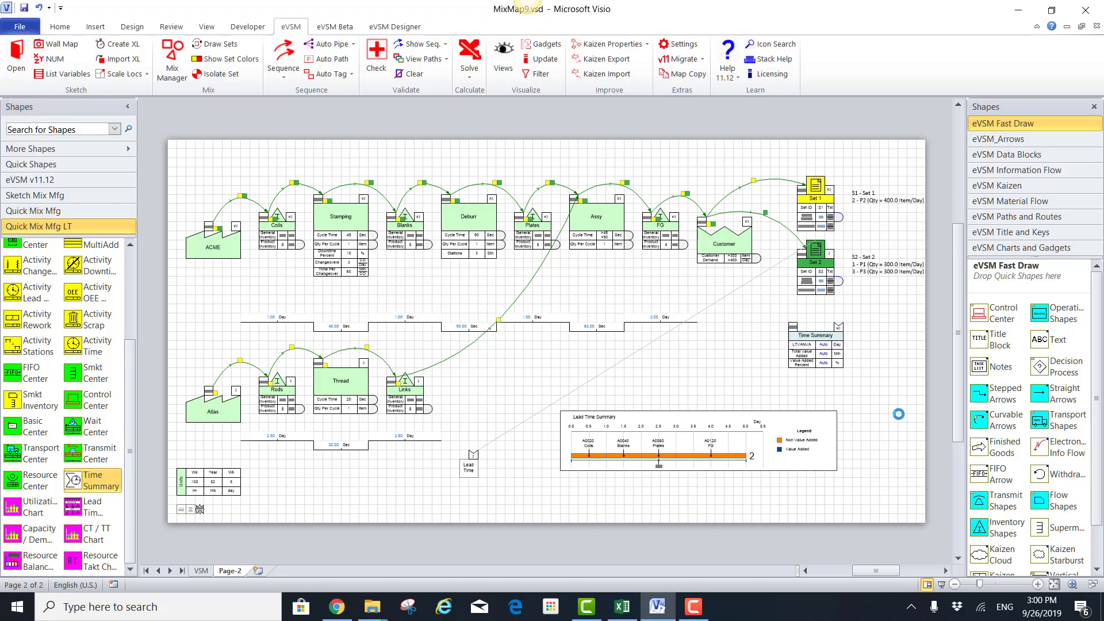
scroll(897, 414, "up", 3, "ctrl")
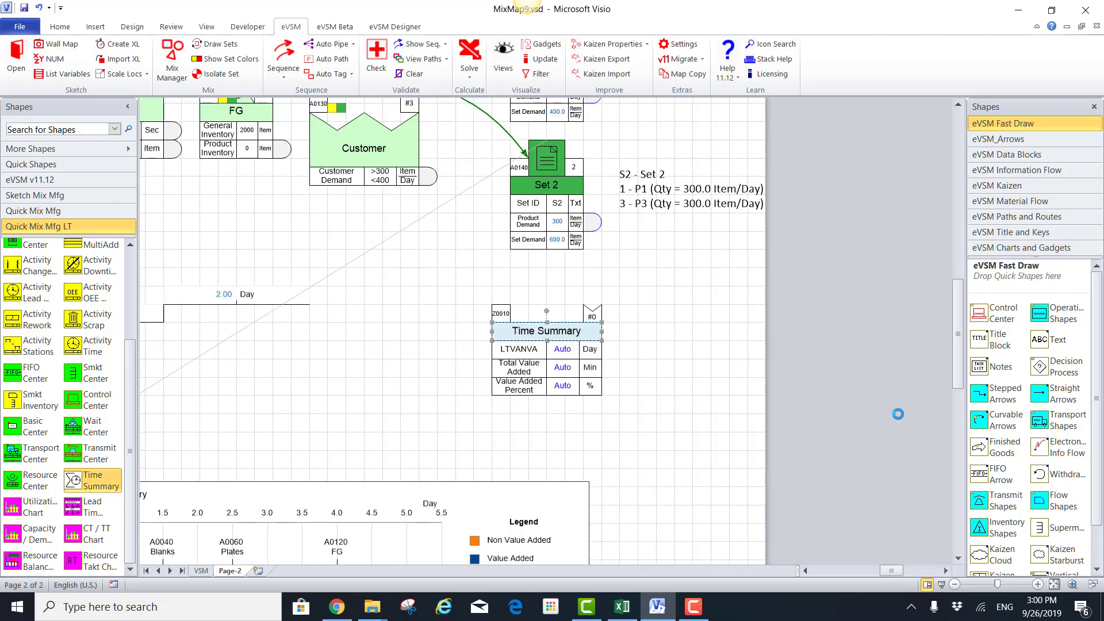
right_click(588, 310)
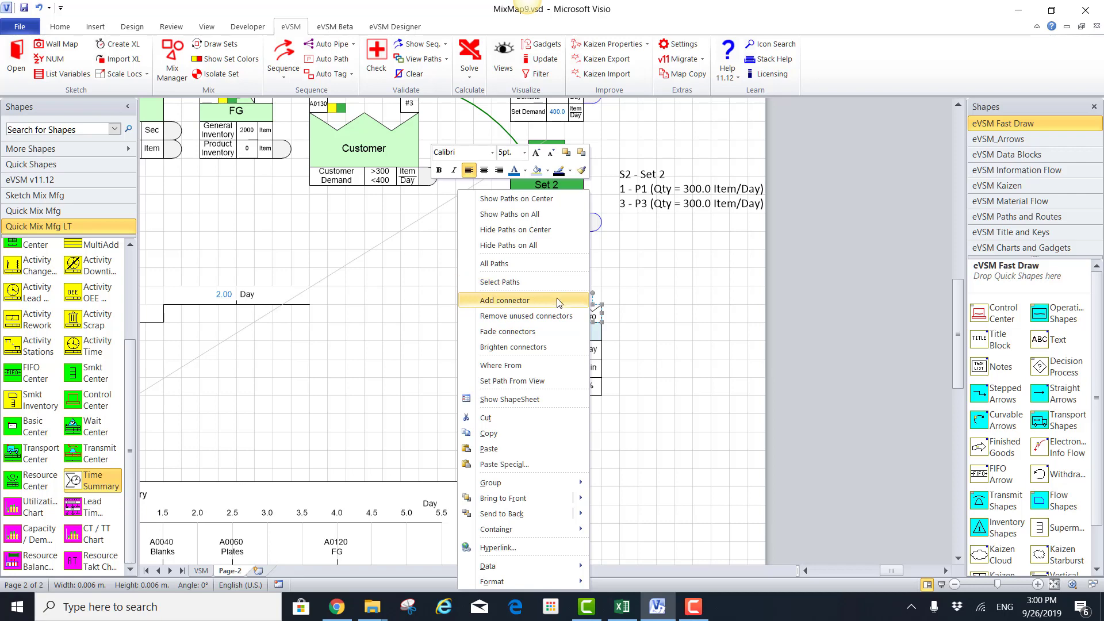
left_click(505, 300)
left_click_drag(600, 278, 563, 140)
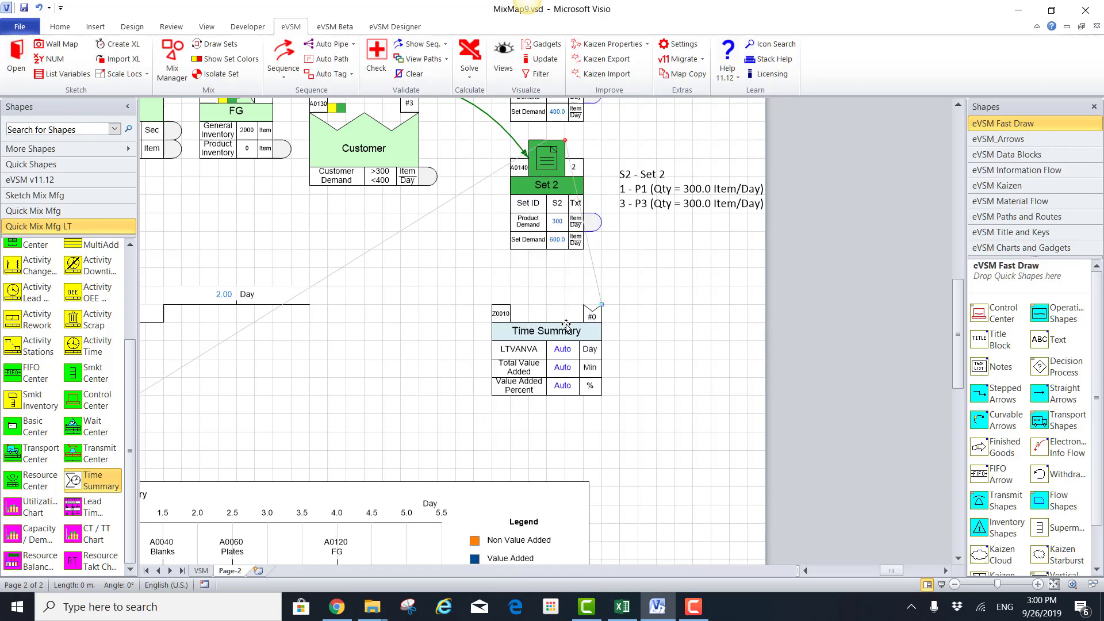
left_click(325, 59)
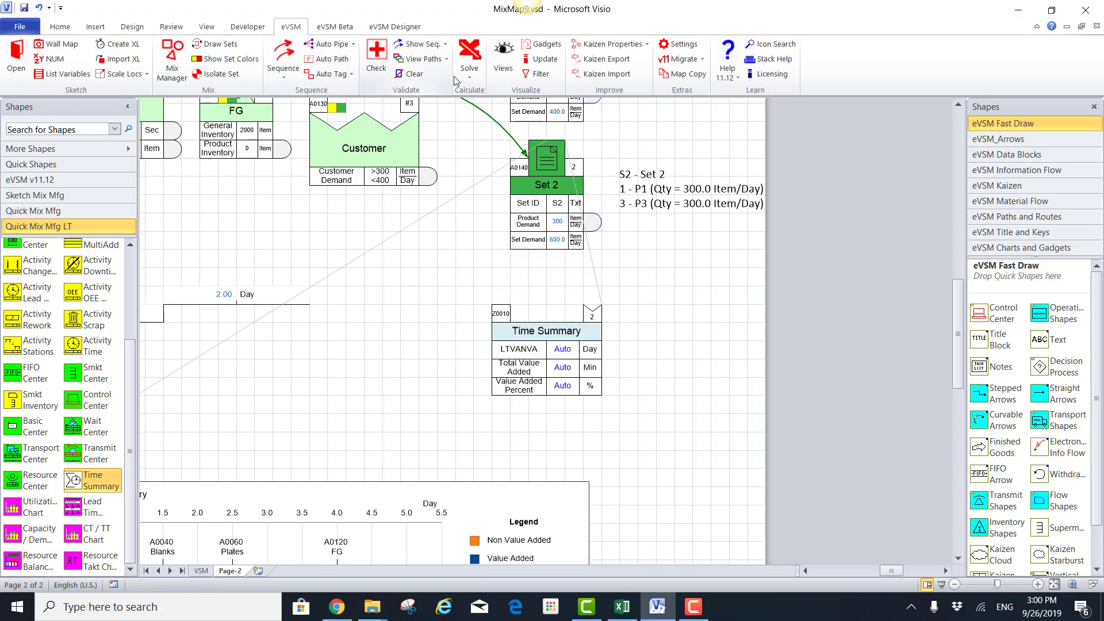
left_click(470, 56)
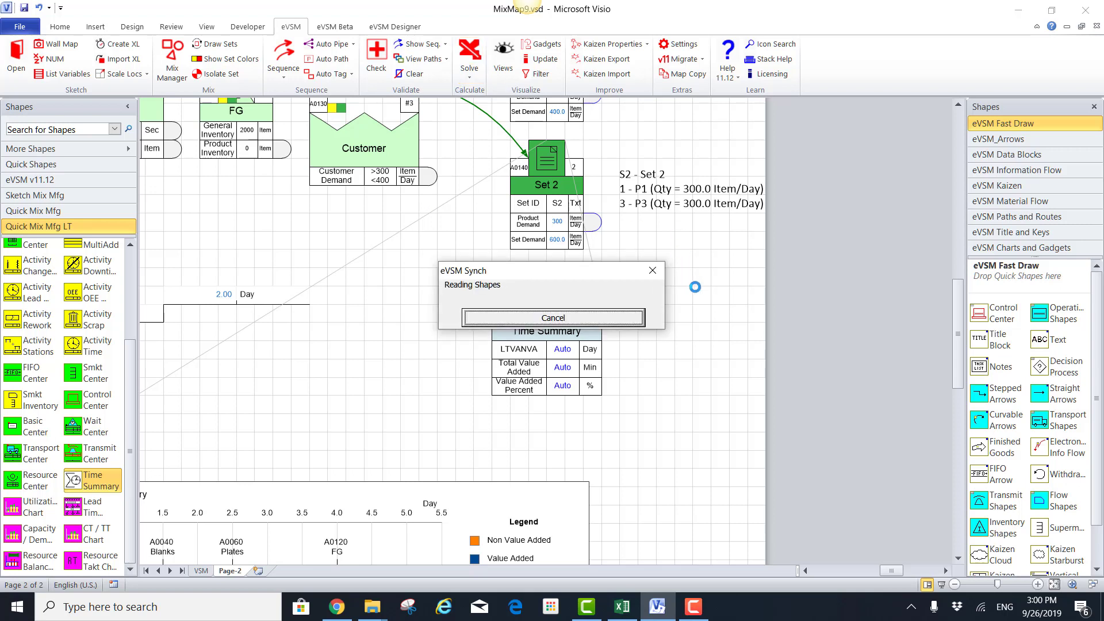